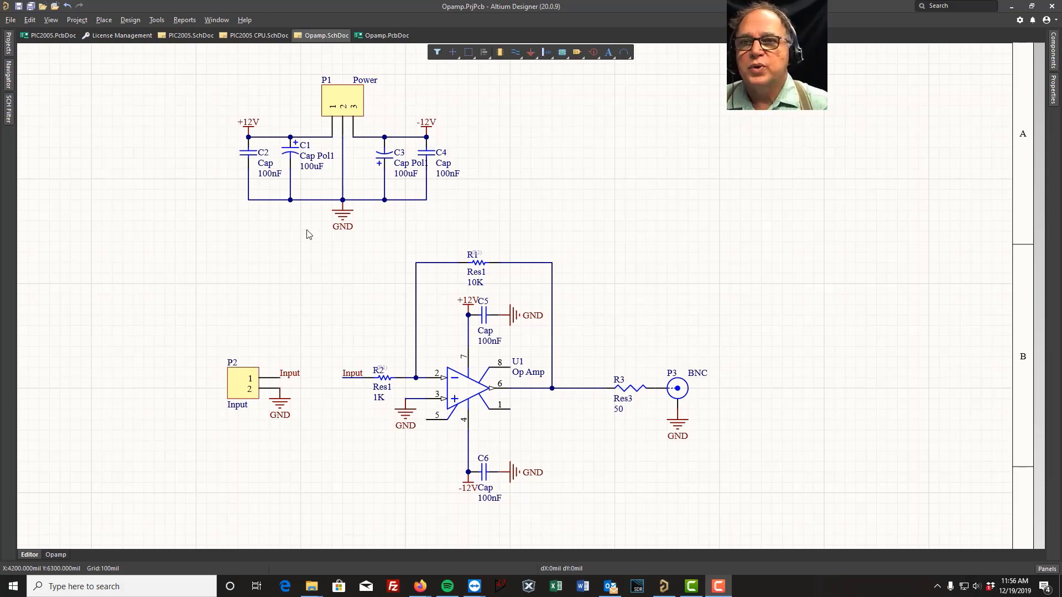
Close the PIC2005 documents and the License Management page, keeping only Opamp.SchDoc and Opamp.PcbDoc open
{"action": "left_click", "coordinate": [372, 34]}
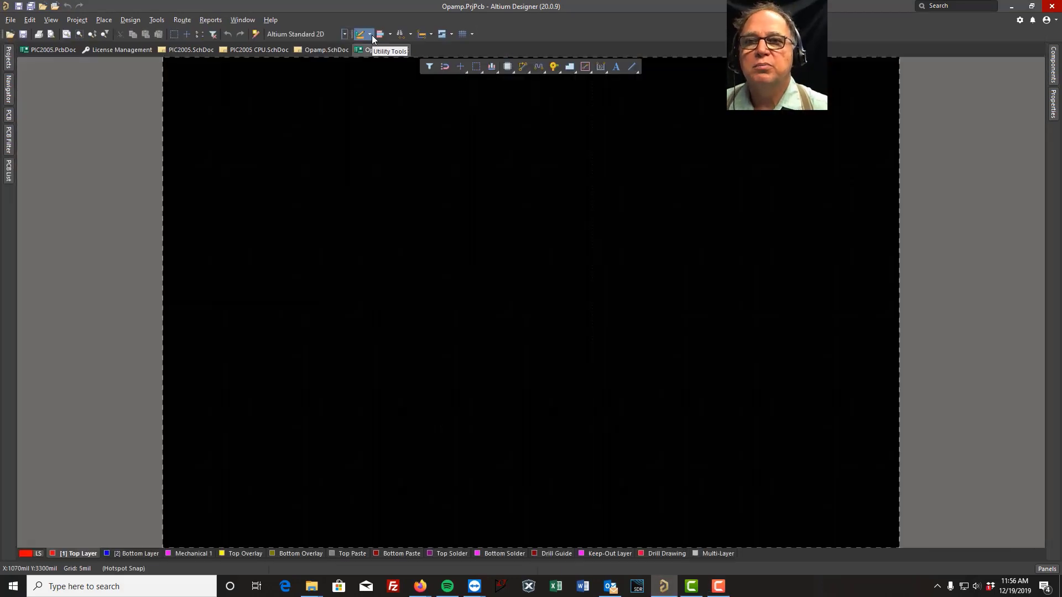
{"action": "left_click", "coordinate": [327, 49]}
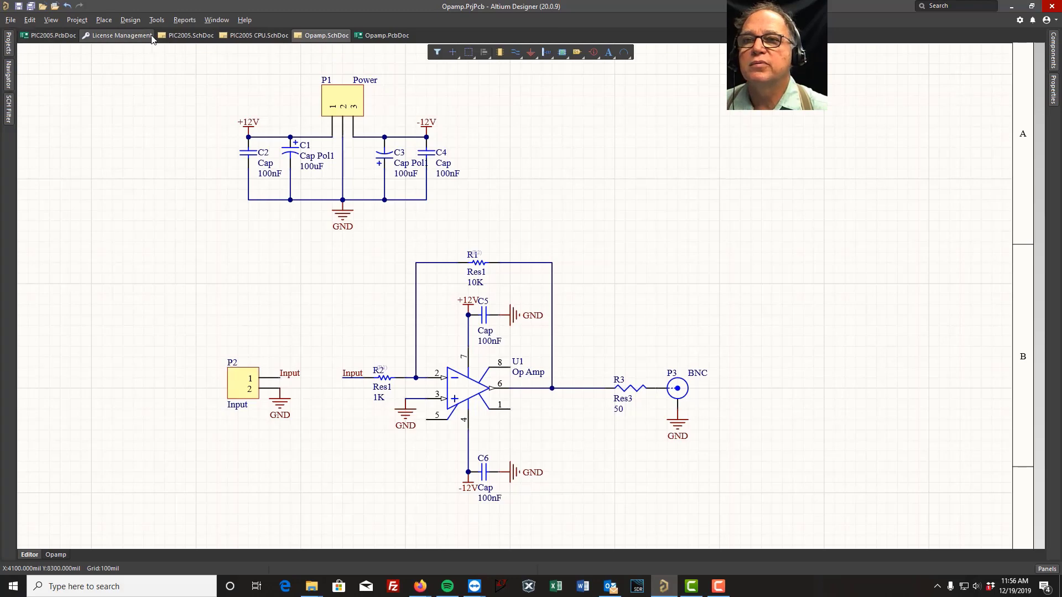
{"action": "right_click", "coordinate": [57, 39]}
{"action": "left_click", "coordinate": [80, 42]}
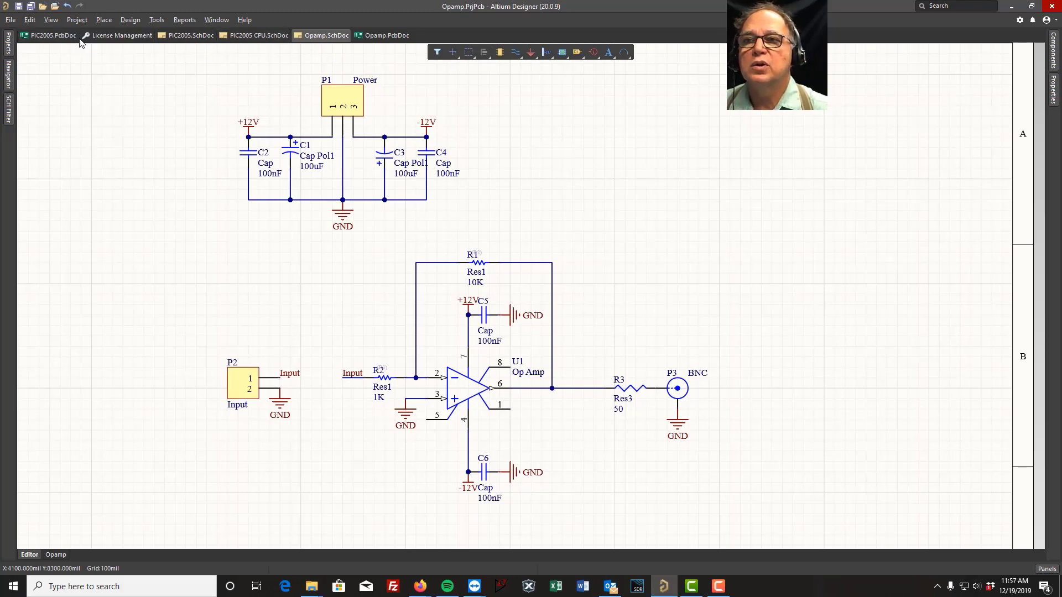
{"action": "right_click", "coordinate": [125, 34]}
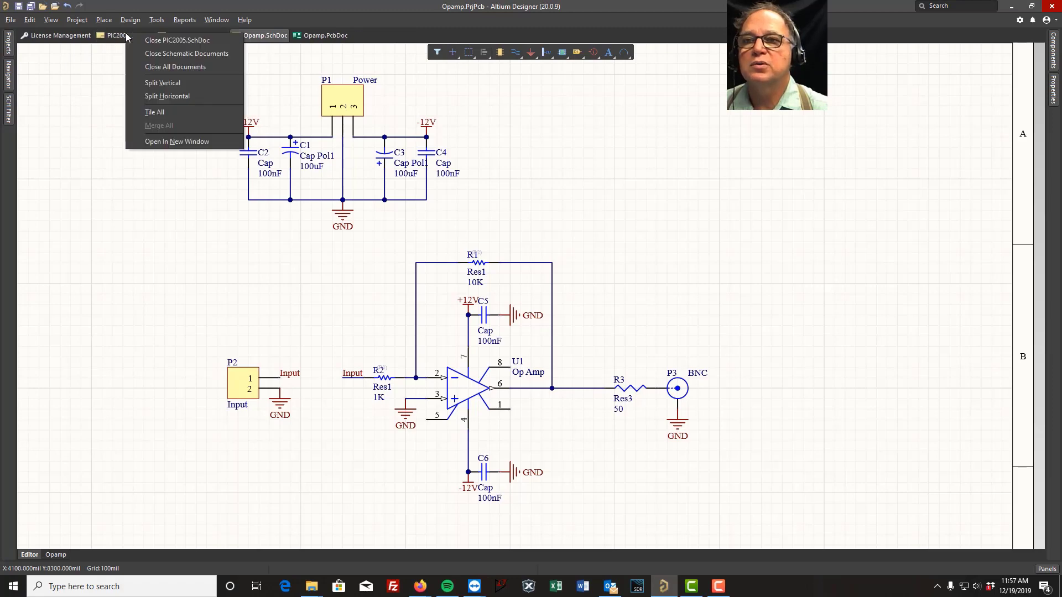
{"action": "left_click", "coordinate": [157, 39]}
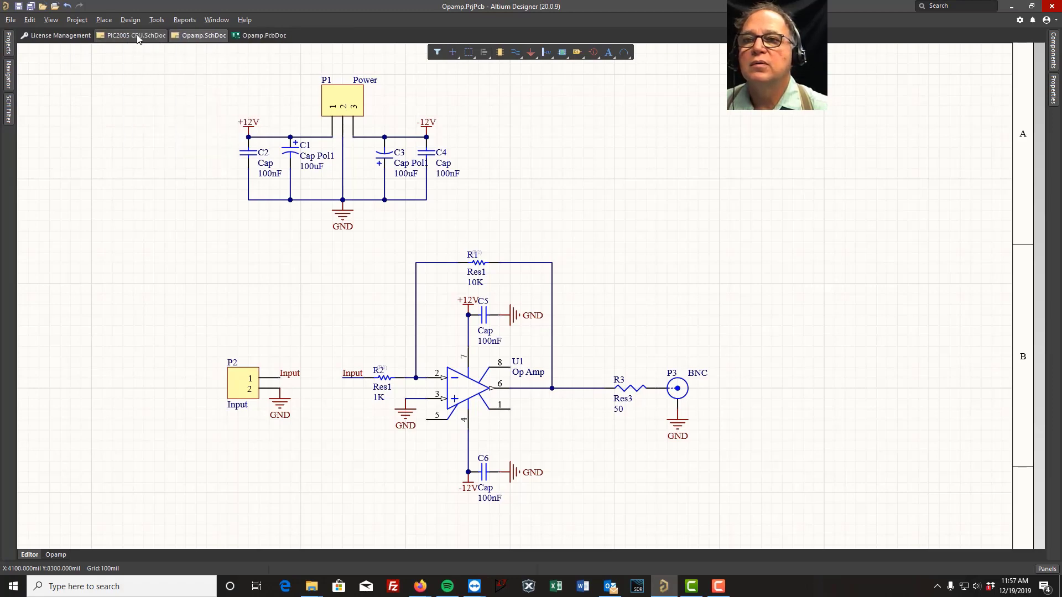
{"action": "right_click", "coordinate": [138, 35]}
{"action": "left_click", "coordinate": [164, 44]}
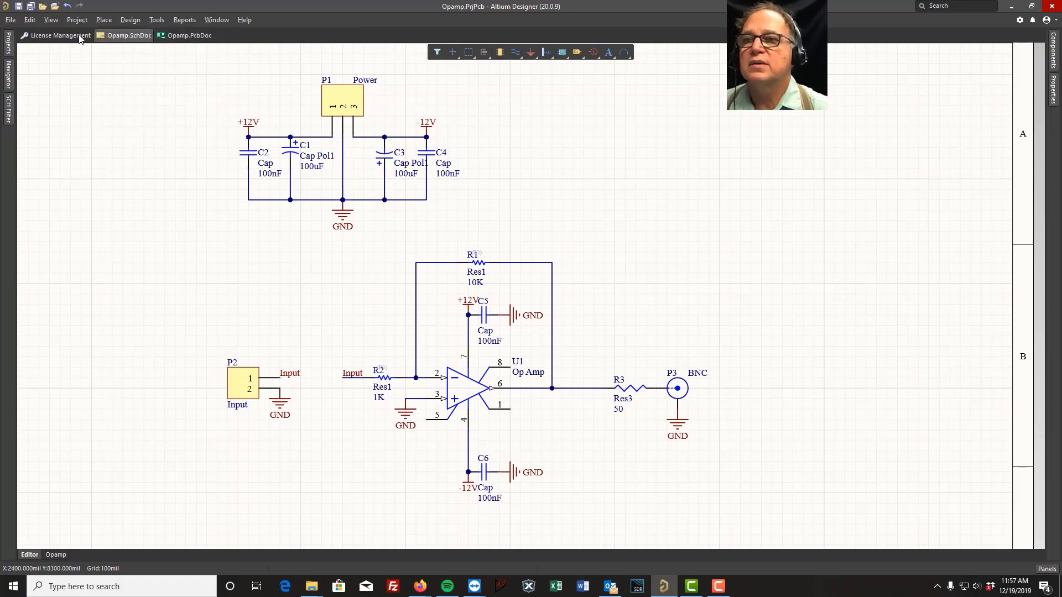
{"action": "right_click", "coordinate": [58, 37]}
{"action": "left_click", "coordinate": [104, 43]}
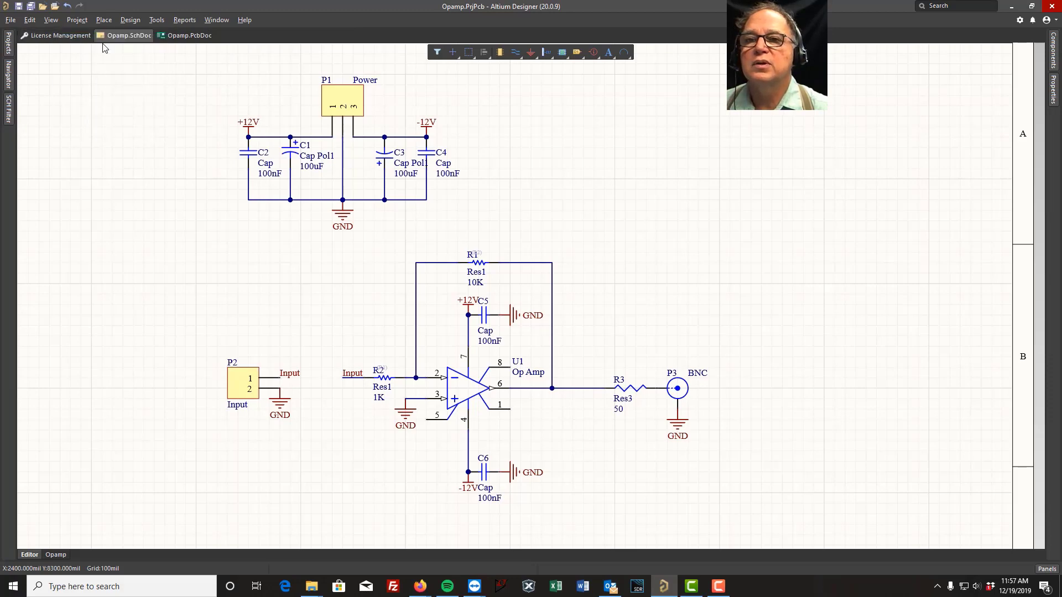
{"action": "left_click", "coordinate": [123, 36]}
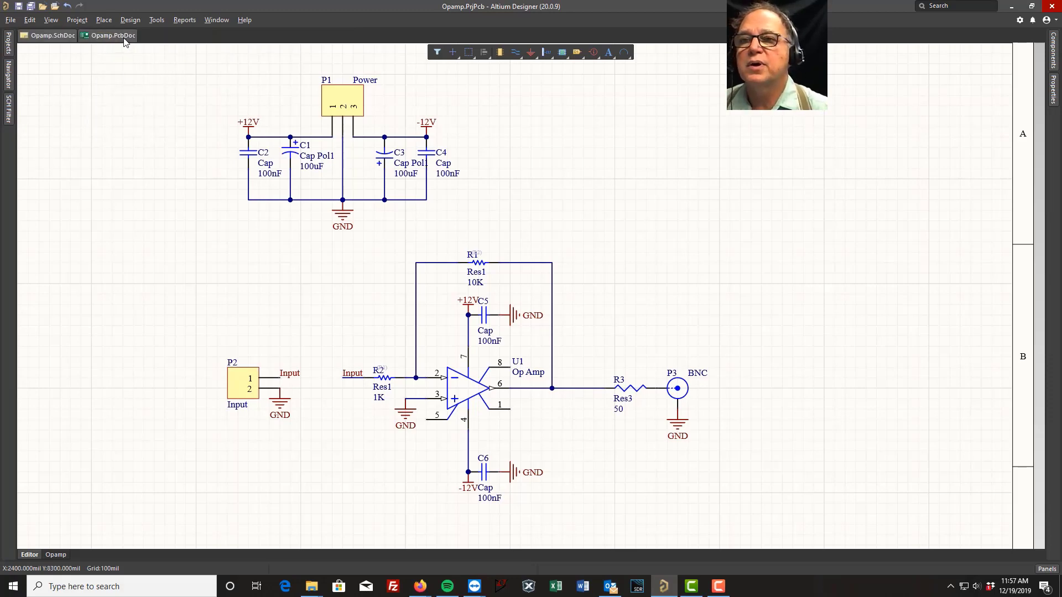
{"action": "left_click", "coordinate": [36, 51]}
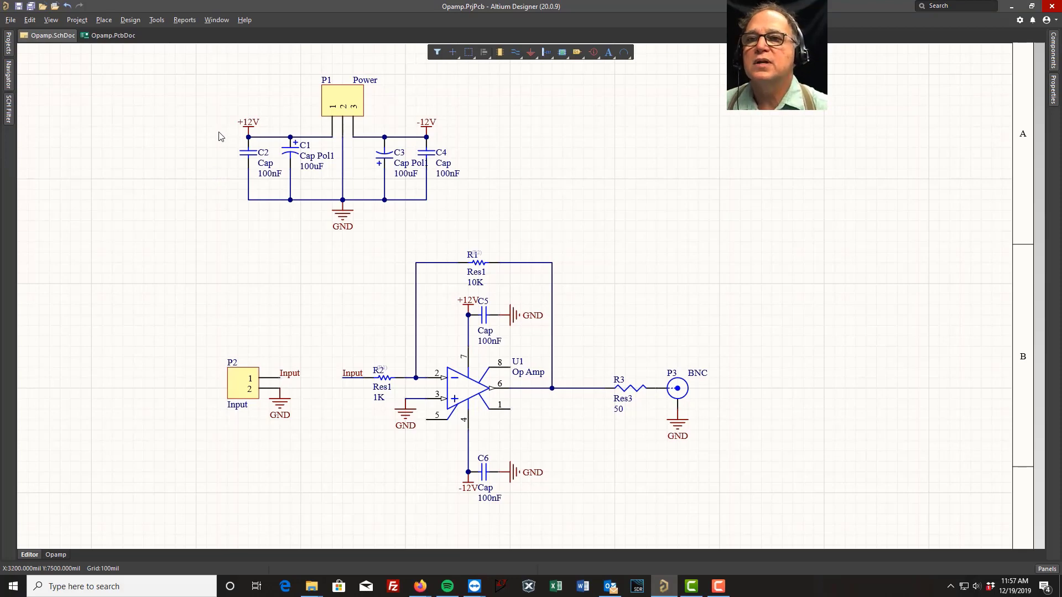
Update Opamp.PcbDoc from the schematic, validating and executing all changes in the engineering change order
{"action": "left_click", "coordinate": [131, 20]}
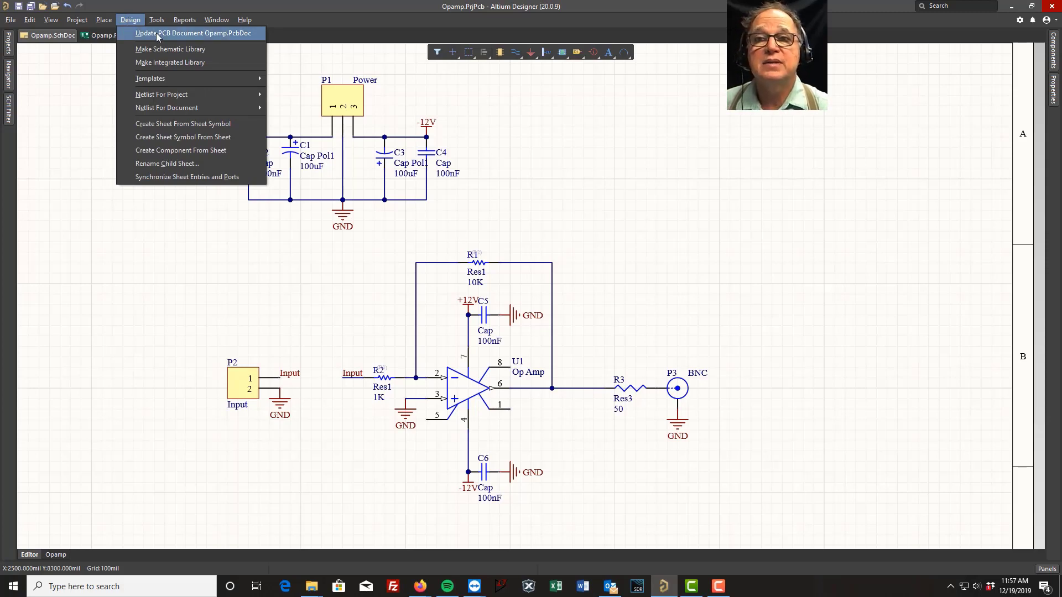
{"action": "left_click", "coordinate": [212, 36]}
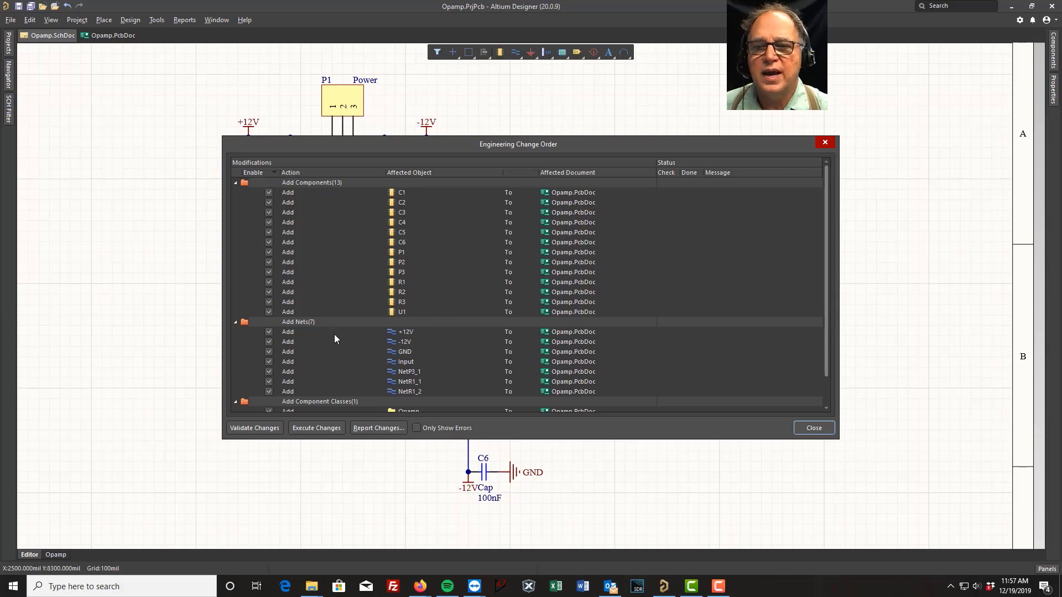
{"action": "scroll", "coordinate": [334, 334], "scroll_direction": "down", "scroll_amount": 1}
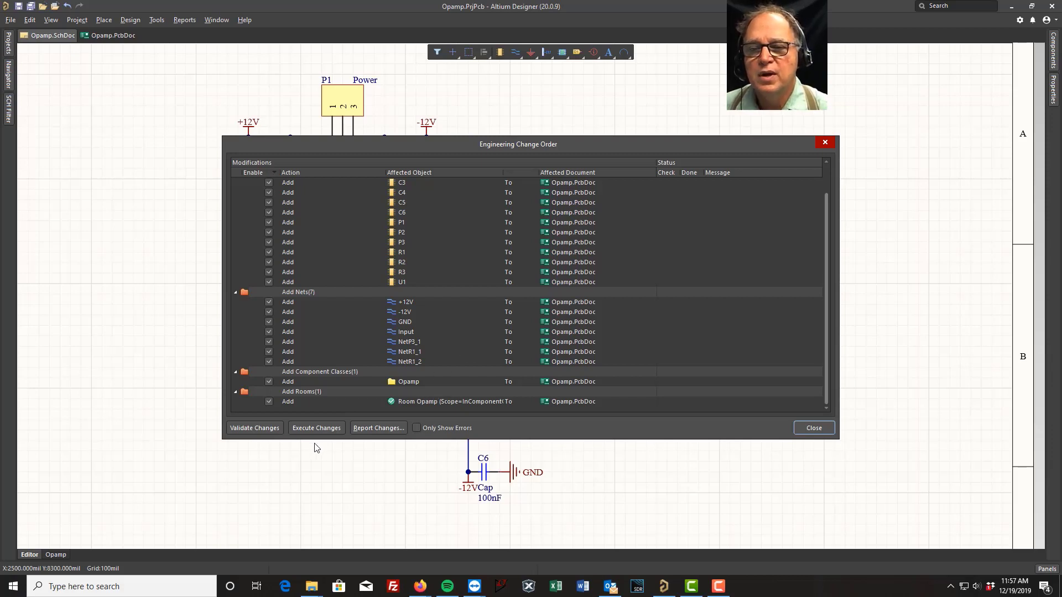
{"action": "left_click", "coordinate": [266, 430]}
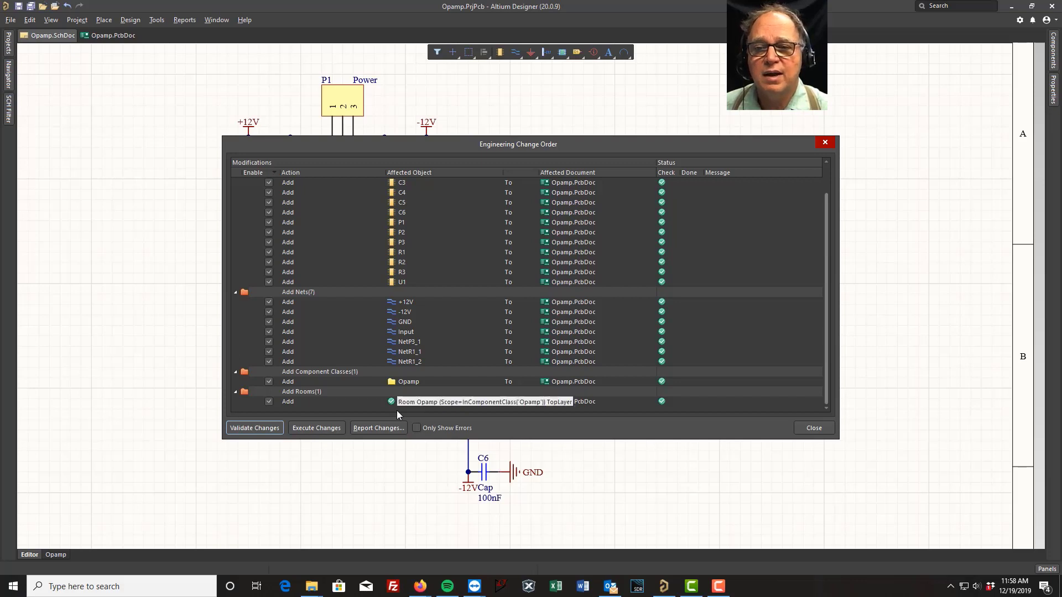
{"action": "left_click", "coordinate": [312, 428]}
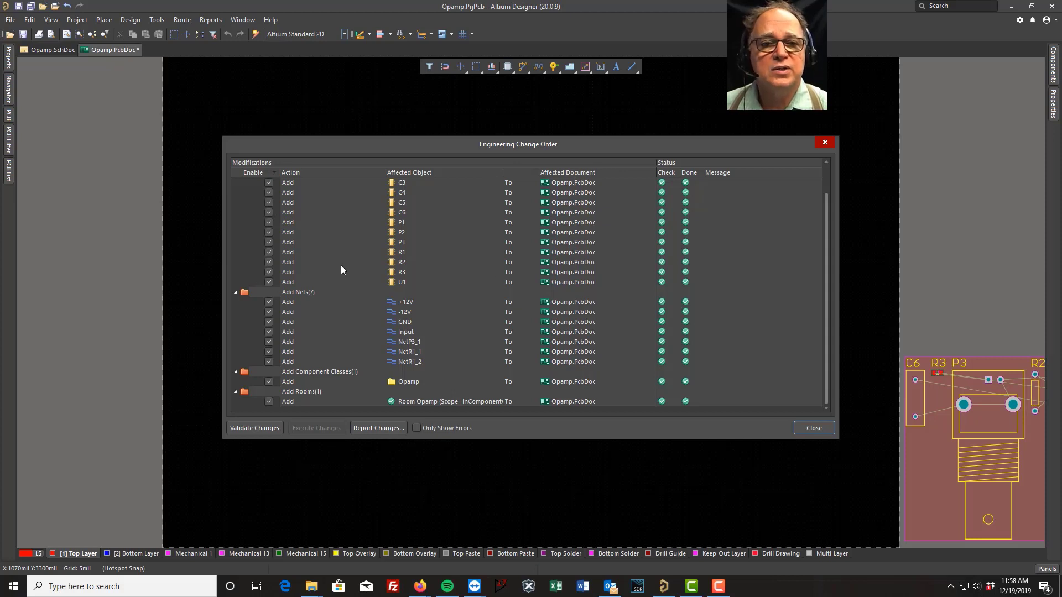
{"action": "left_click", "coordinate": [815, 429]}
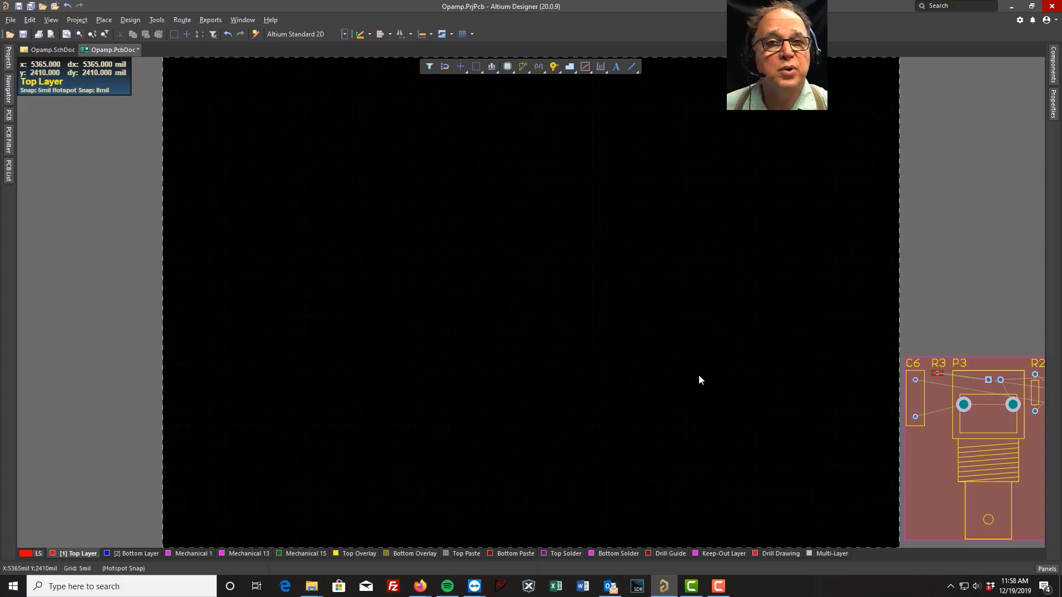
Move the Opamp room with all its components onto the lower part of the black board area and save the PCB
{"action": "right_click_drag", "start_coordinate": [699, 379], "coordinate": [220, 277]}
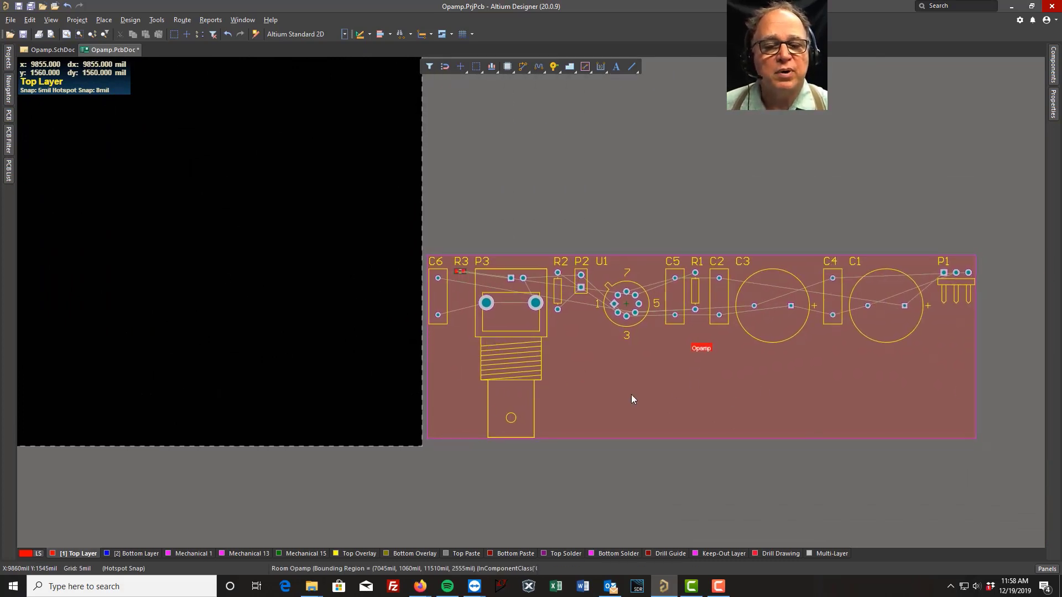
{"action": "left_click", "coordinate": [651, 420]}
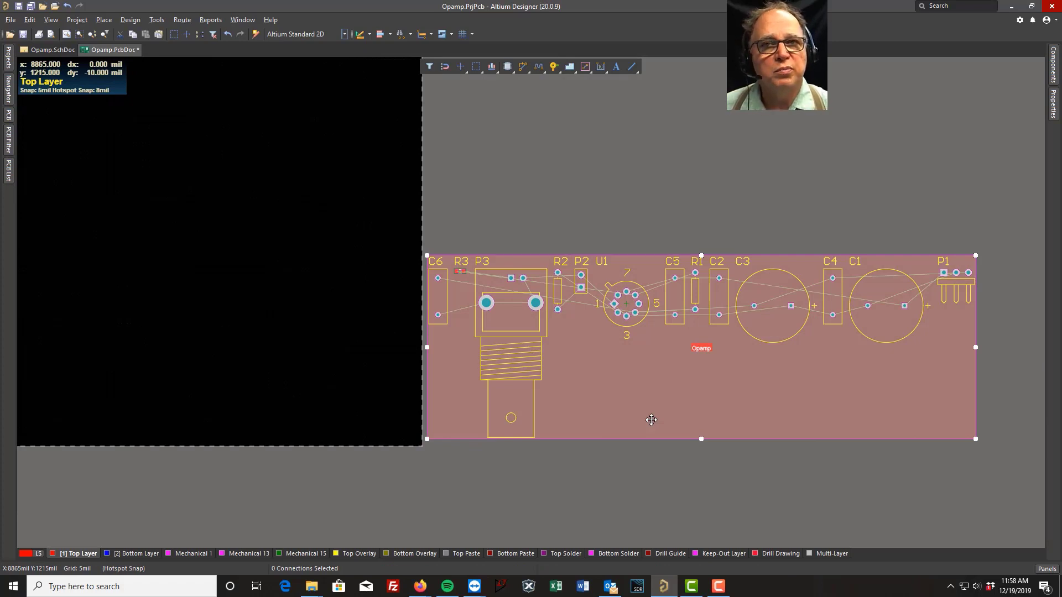
{"action": "left_click", "coordinate": [640, 474]}
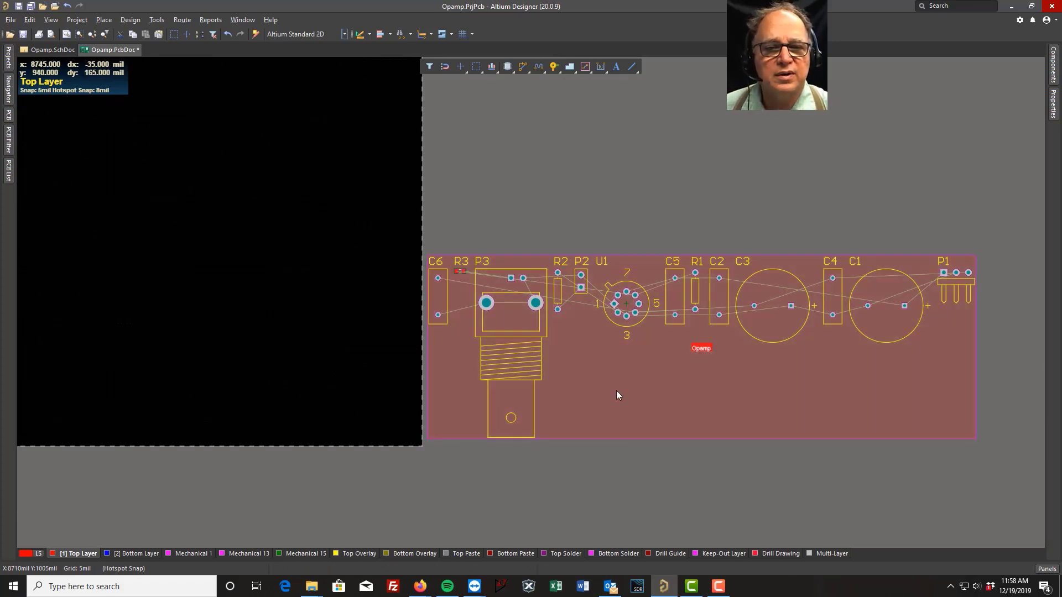
{"action": "left_click", "coordinate": [618, 375]}
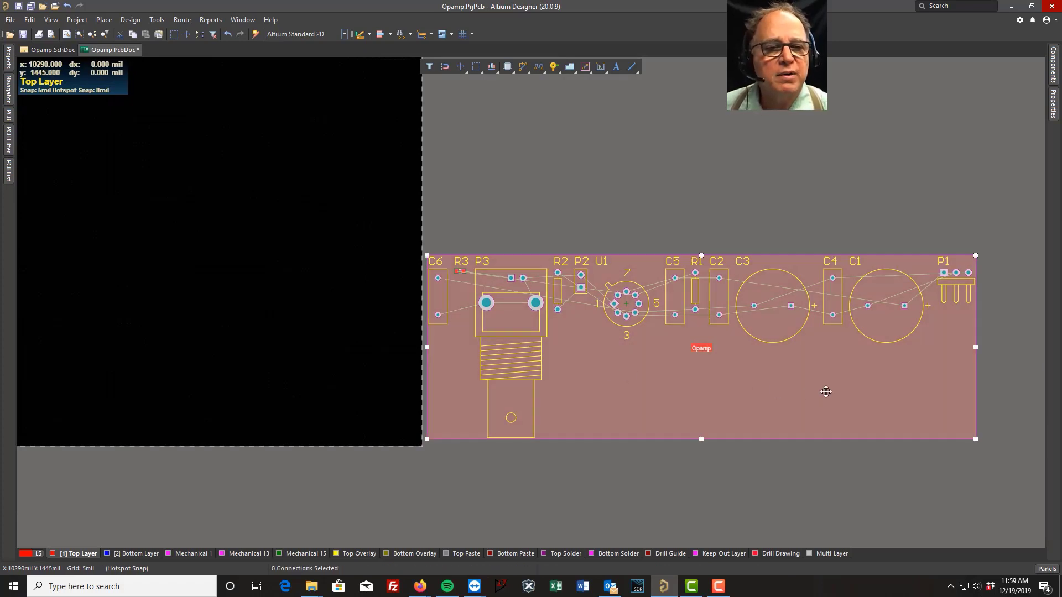
{"action": "left_click_drag", "start_coordinate": [825, 391], "coordinate": [572, 313]}
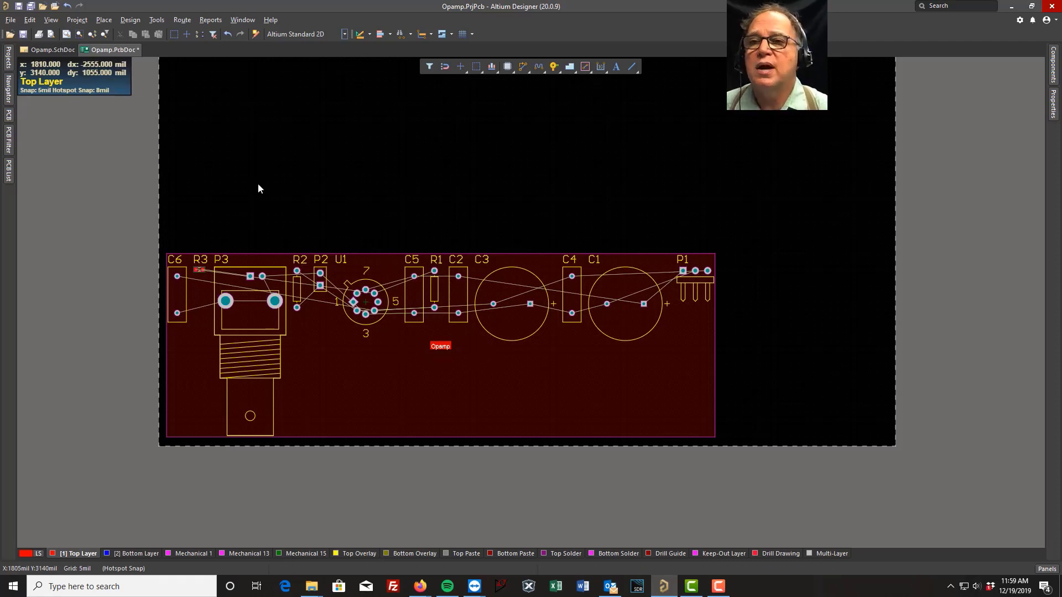
{"action": "left_click", "coordinate": [19, 6]}
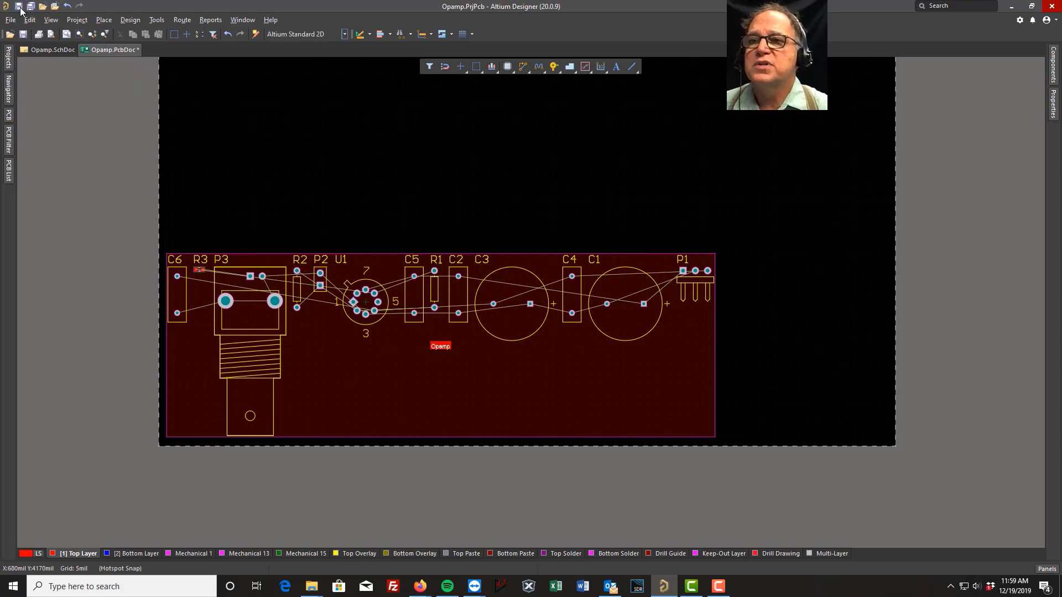
Cut the whole power circuit with connector P1, capacitors C1 to C4 and their wiring out of Opamp.SchDoc
{"action": "left_click", "coordinate": [58, 48]}
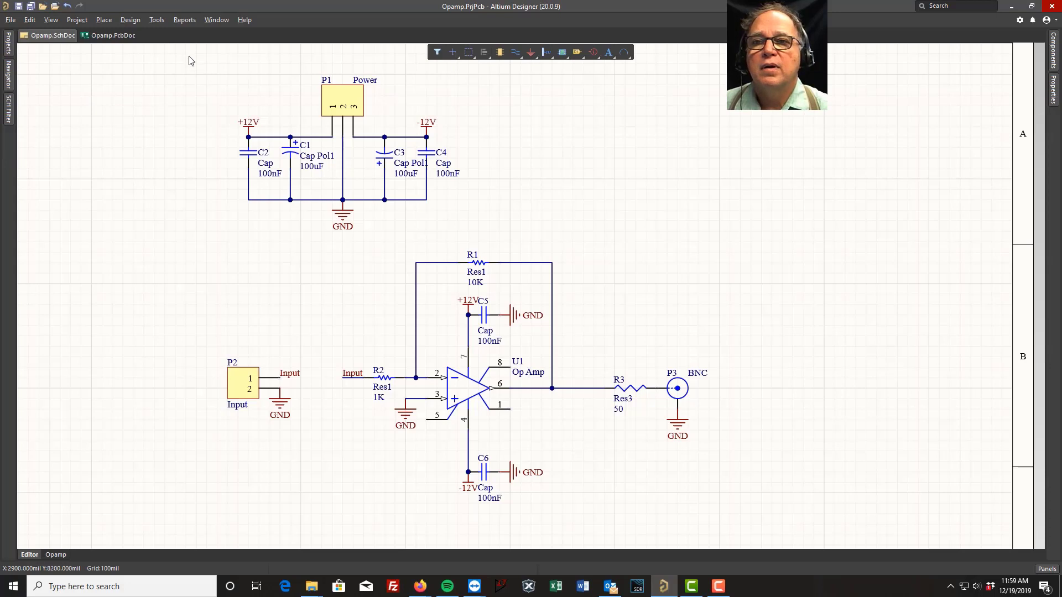
{"action": "left_click_drag", "start_coordinate": [189, 56], "coordinate": [488, 238]}
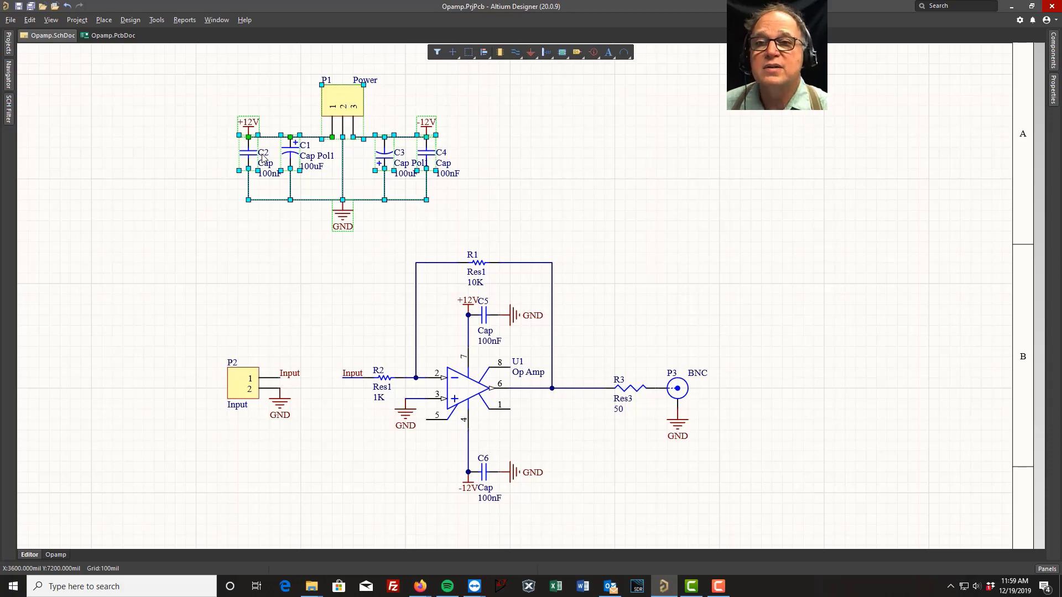
{"action": "key", "text": "Delete"}
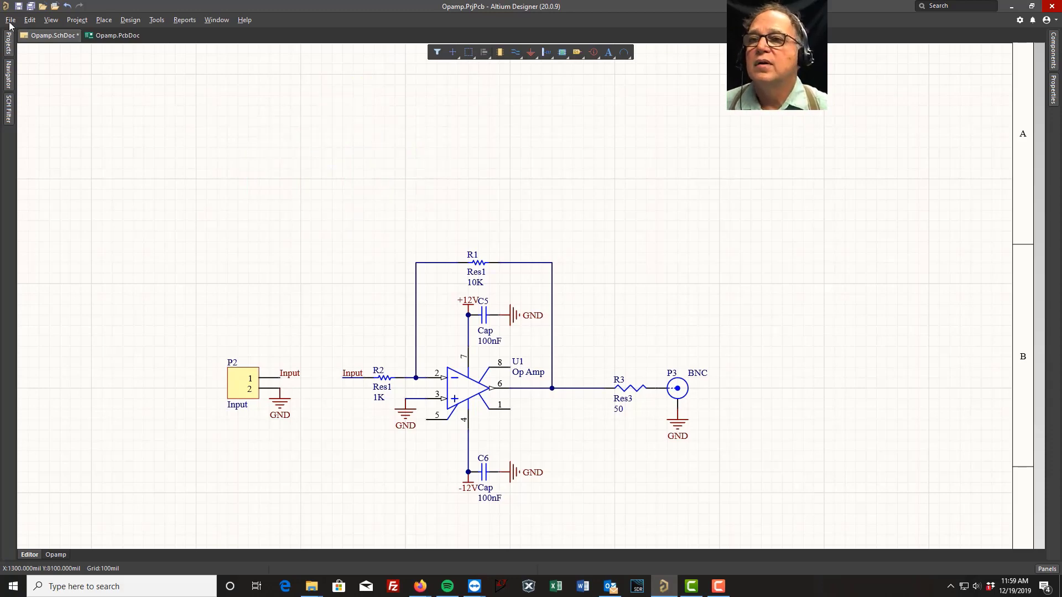
Add a new schematic sheet to the Opamp.PrjPcb project
{"action": "left_click", "coordinate": [9, 43]}
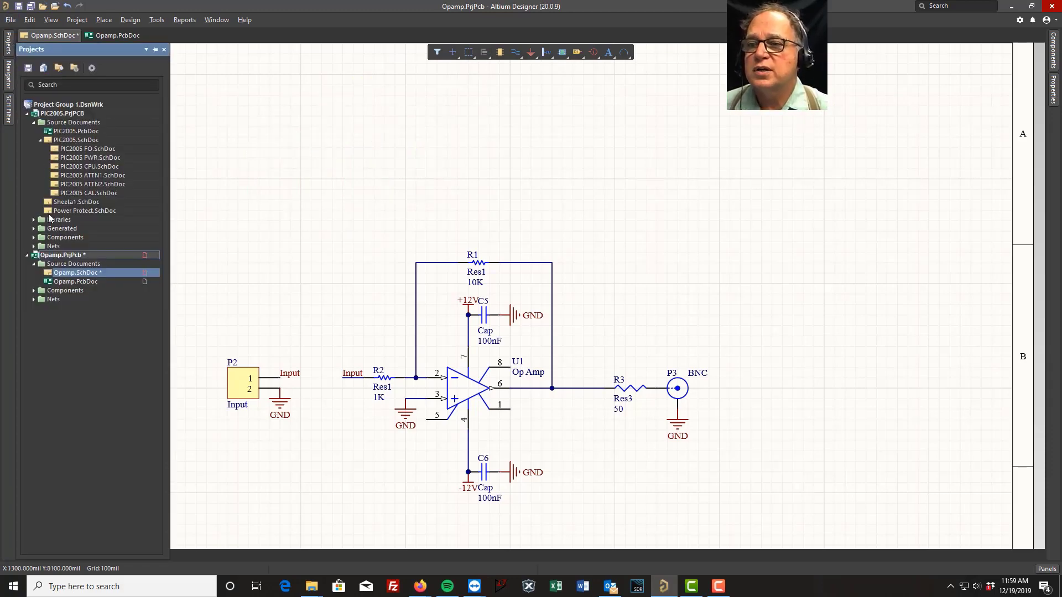
{"action": "right_click", "coordinate": [69, 257]}
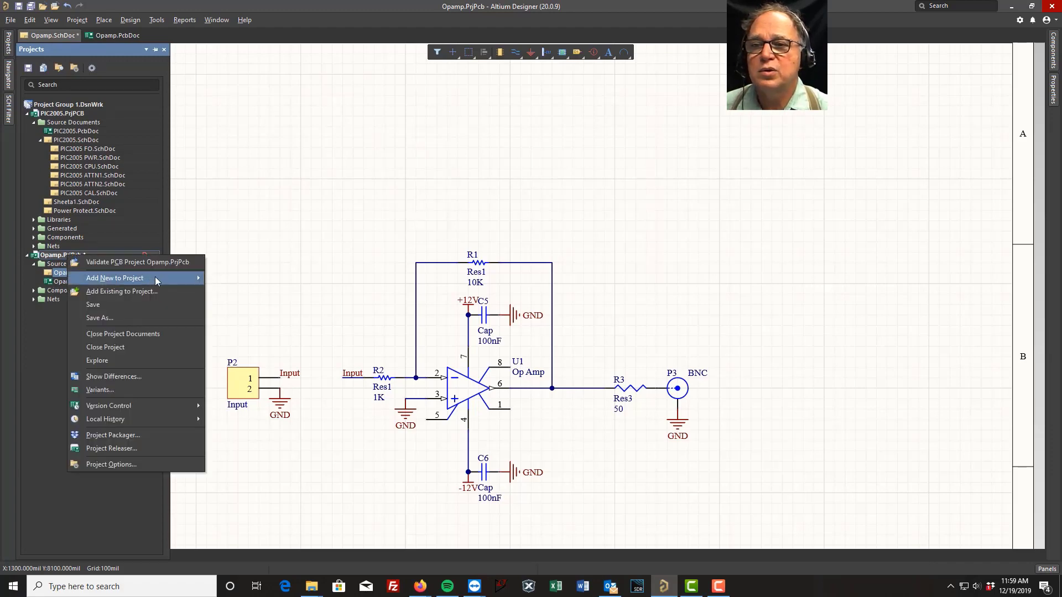
{"action": "mouse_move", "coordinate": [166, 278]}
{"action": "left_click", "coordinate": [223, 281]}
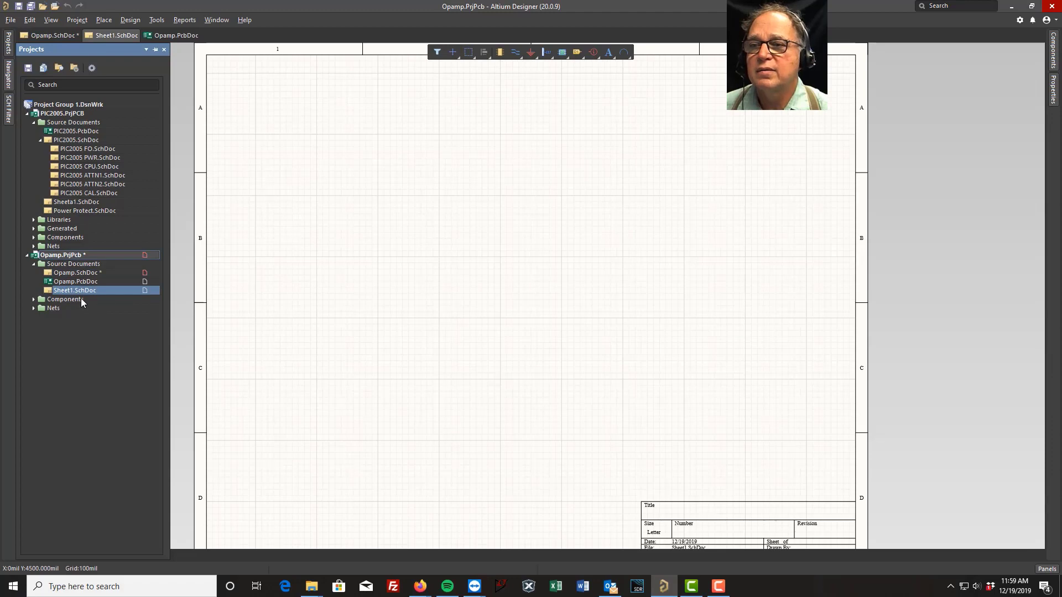
Save the new schematic sheet as "Opamp power.SchDoc" in the OpAmp folder
{"action": "right_click", "coordinate": [61, 291]}
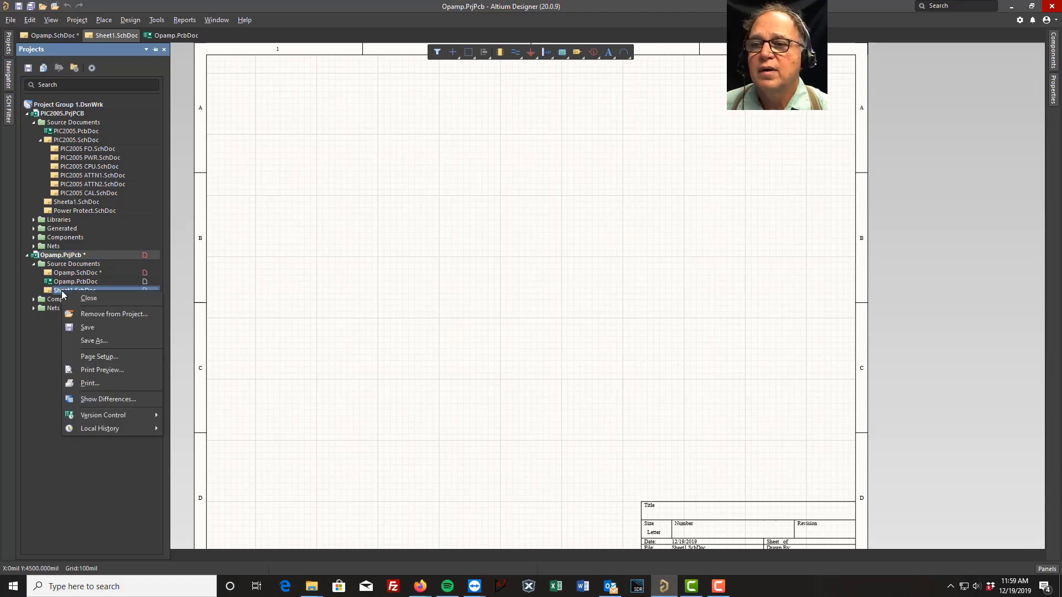
{"action": "left_click", "coordinate": [93, 340]}
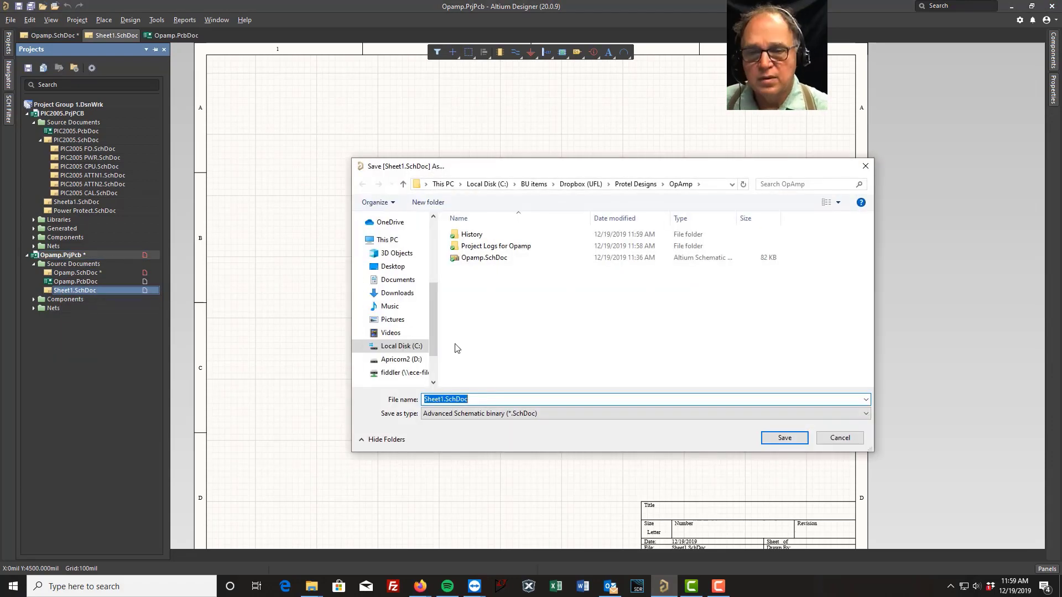
{"action": "left_click", "coordinate": [442, 400]}
{"action": "left_click_drag", "start_coordinate": [442, 399], "coordinate": [390, 403]}
{"action": "type", "text": "Opamp"}
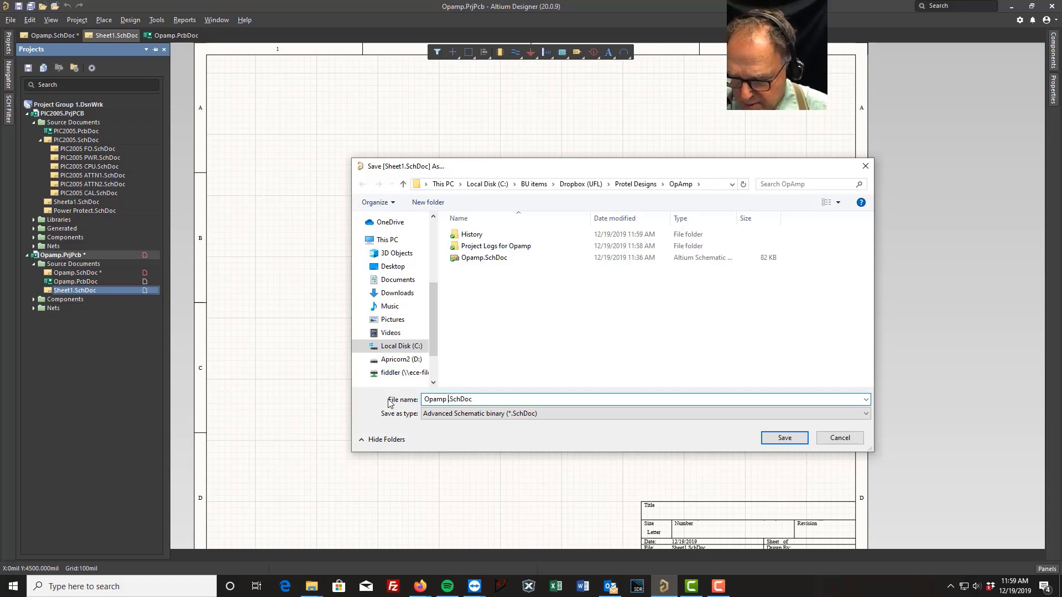
{"action": "type", "text": " power"}
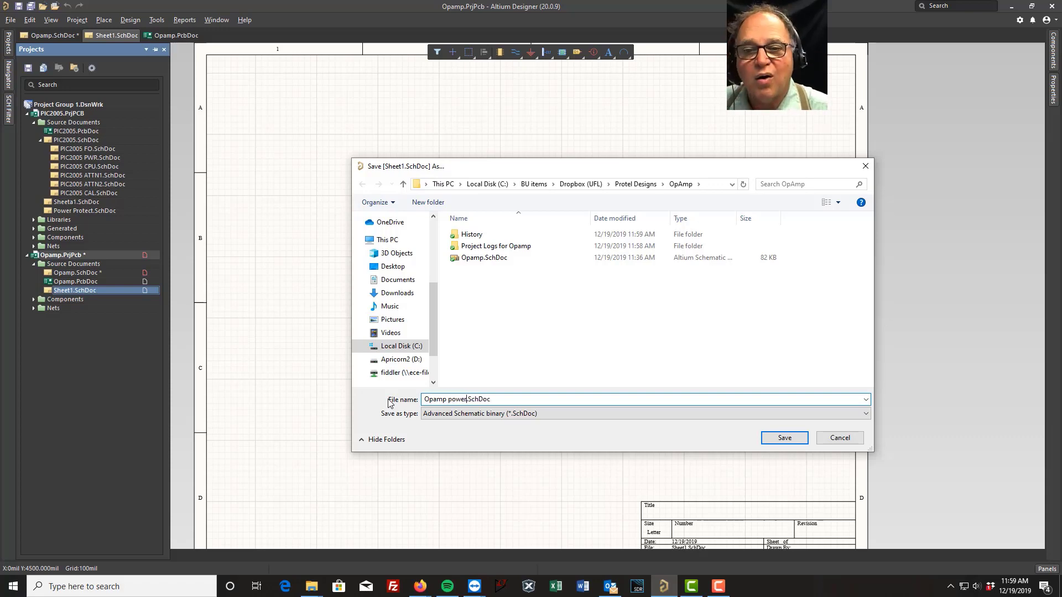
{"action": "key", "text": "Return"}
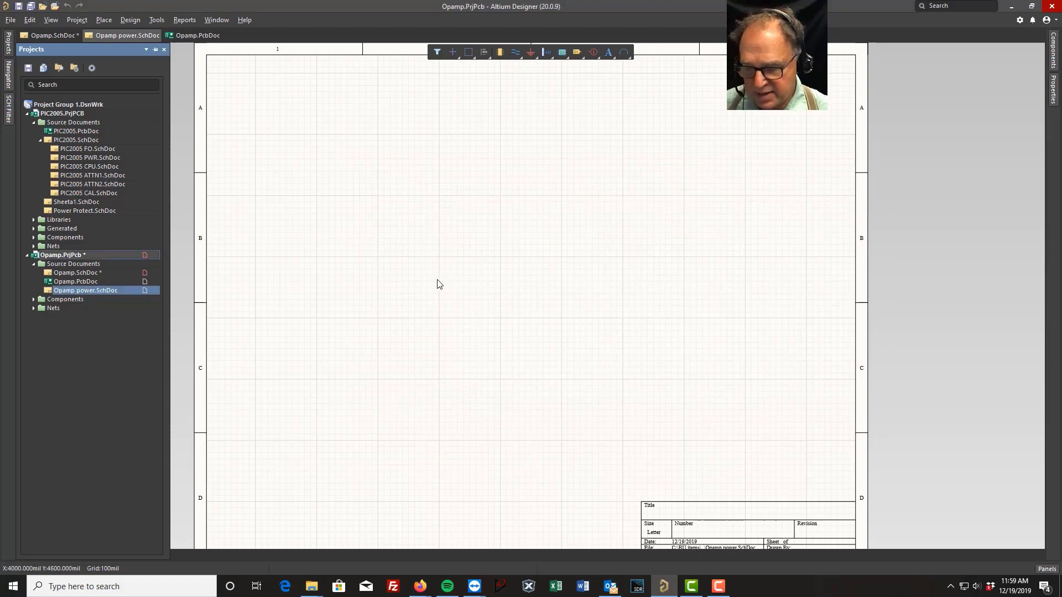
Paste the cut power circuit near the middle of the Opamp power sheet
{"action": "key", "text": "ctrl+v"}
{"action": "left_click", "coordinate": [510, 270]}
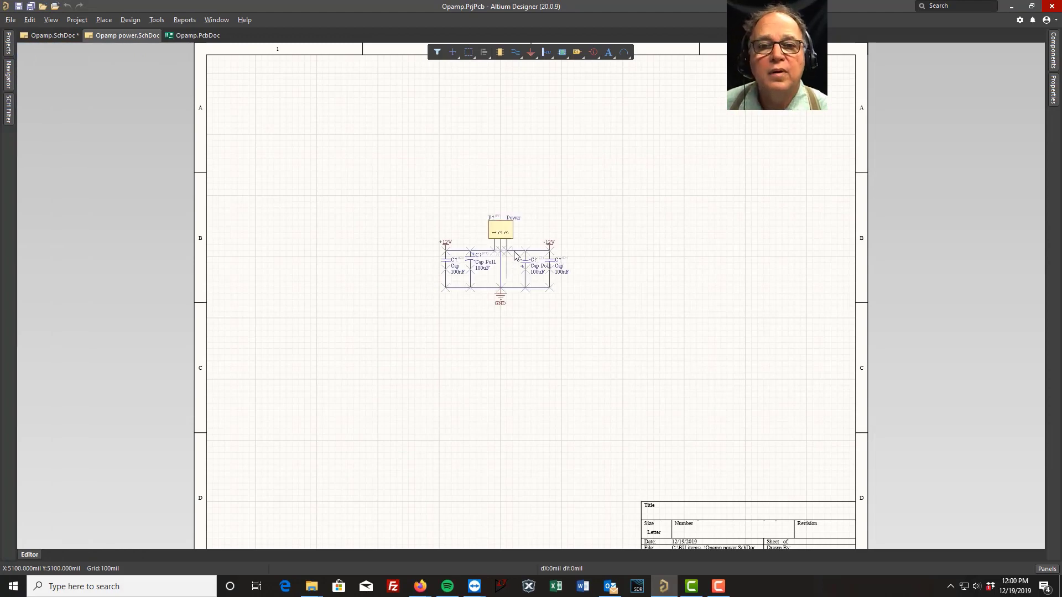
{"action": "key", "text": "Page_Up"}
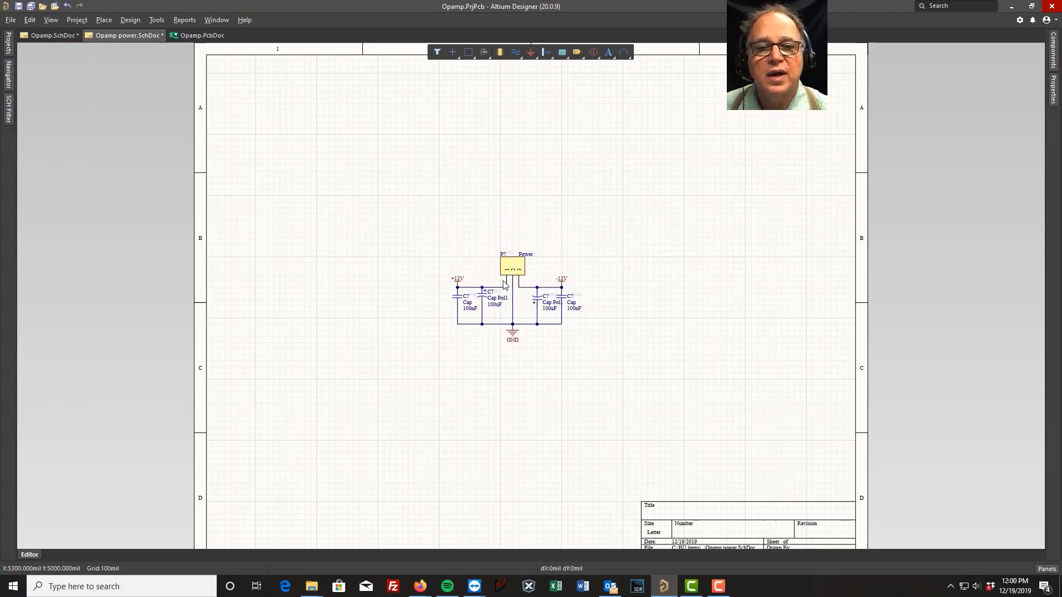
Annotate the schematics so the five undesignated power circuit components receive designators, accepting the designator changes
{"action": "left_click", "coordinate": [147, 20]}
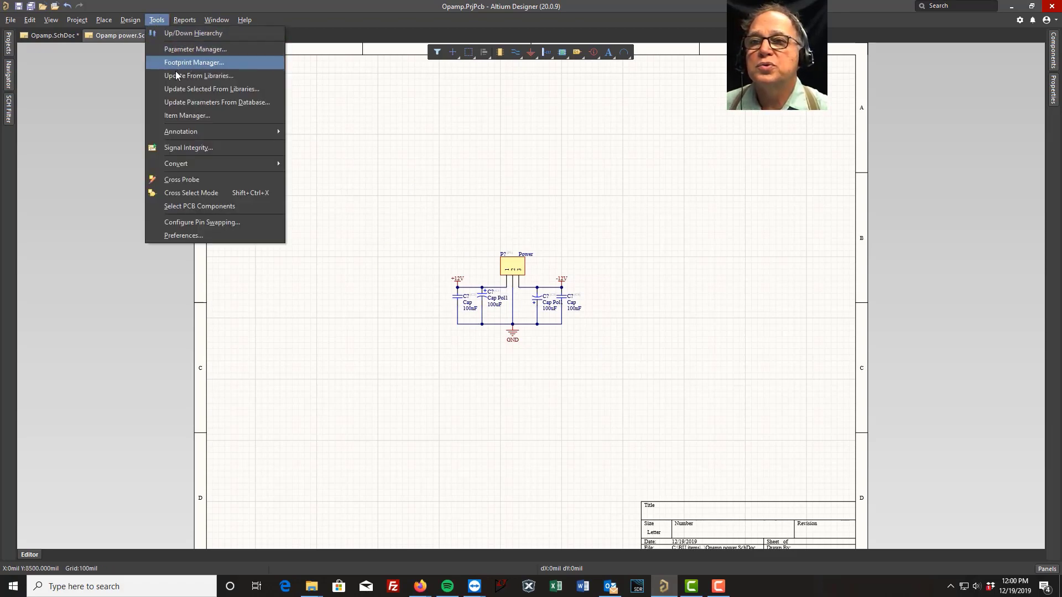
{"action": "left_click", "coordinate": [526, 203]}
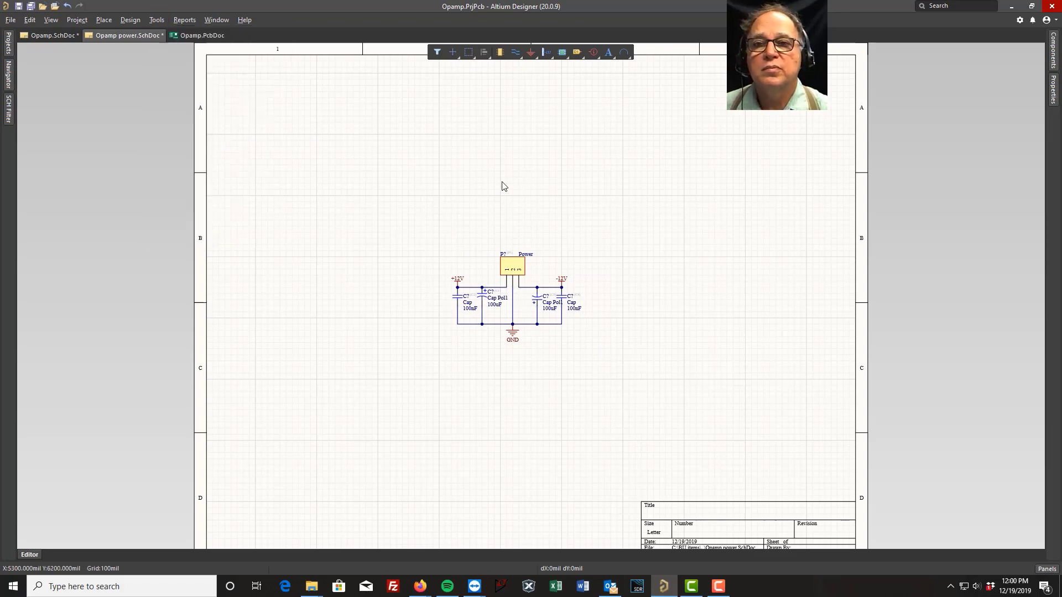
{"action": "left_click", "coordinate": [155, 21]}
{"action": "mouse_move", "coordinate": [138, 23]}
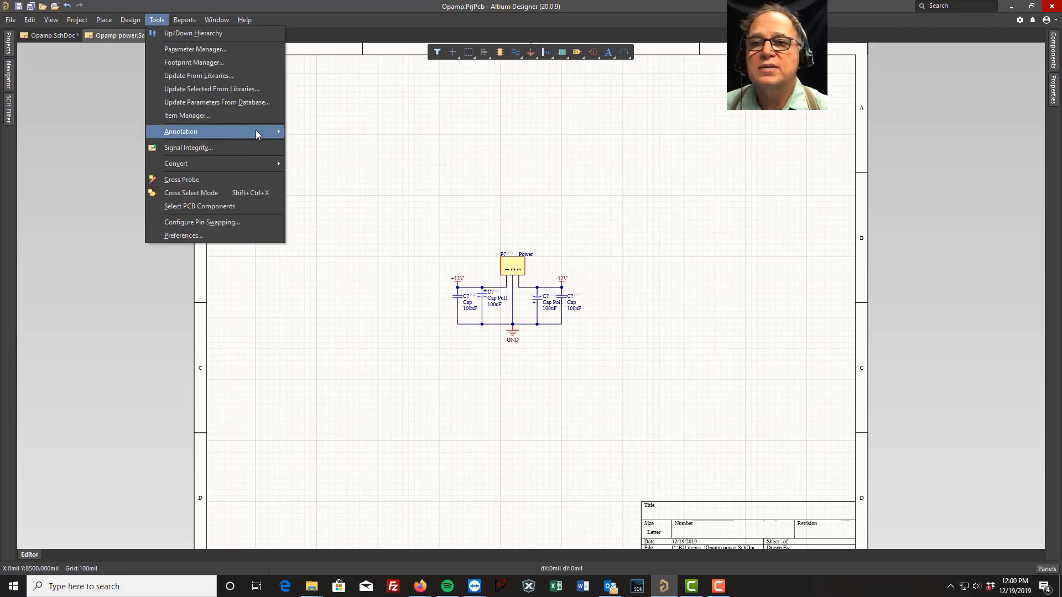
{"action": "mouse_move", "coordinate": [255, 133]}
{"action": "left_click", "coordinate": [353, 169]}
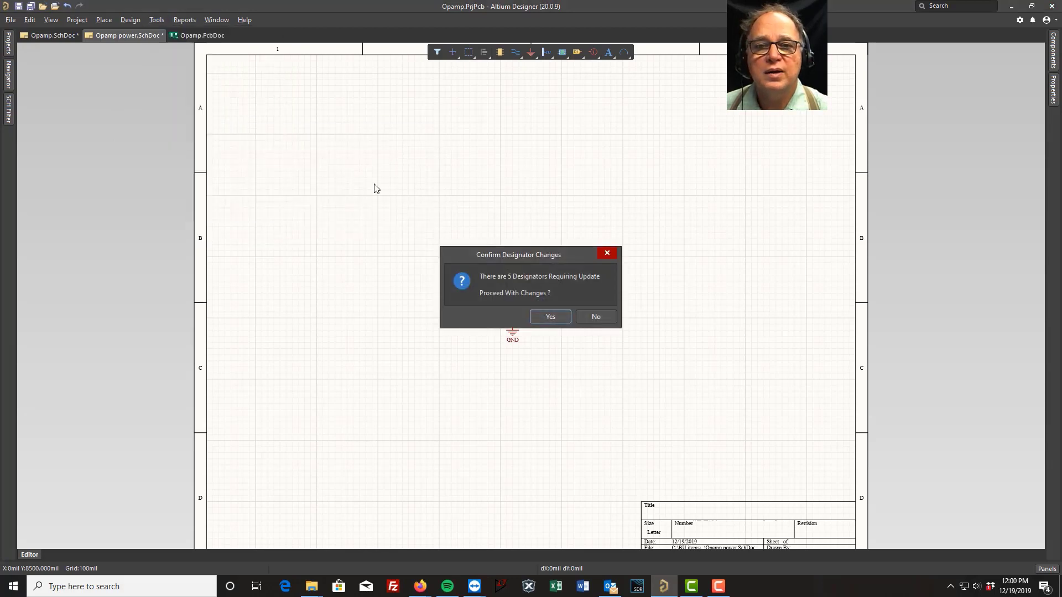
{"action": "left_click", "coordinate": [550, 316]}
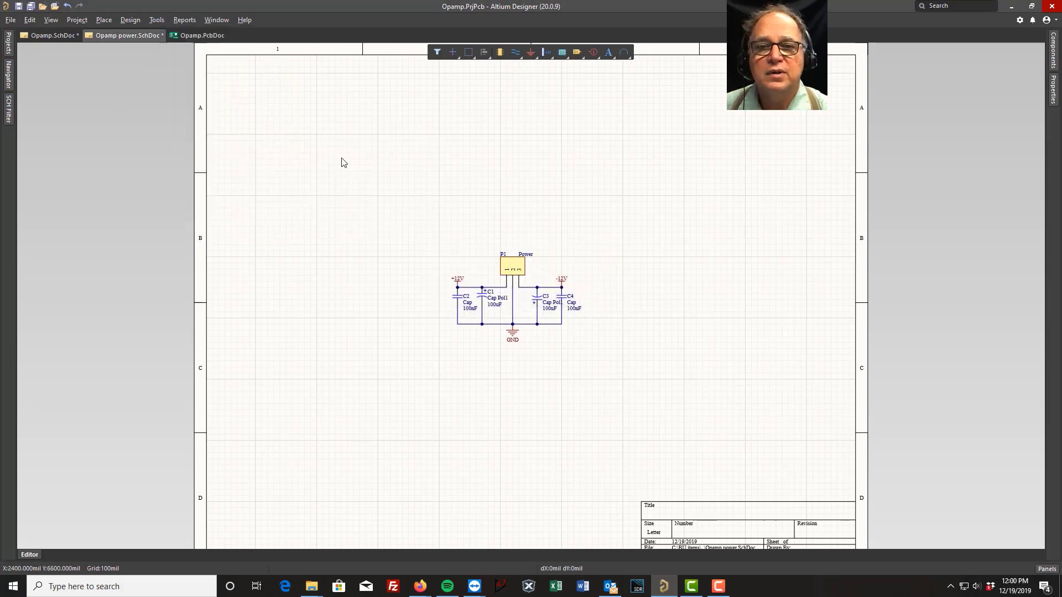
Save the Opamp power sheet and the modified Opamp schematic
{"action": "left_click", "coordinate": [19, 8]}
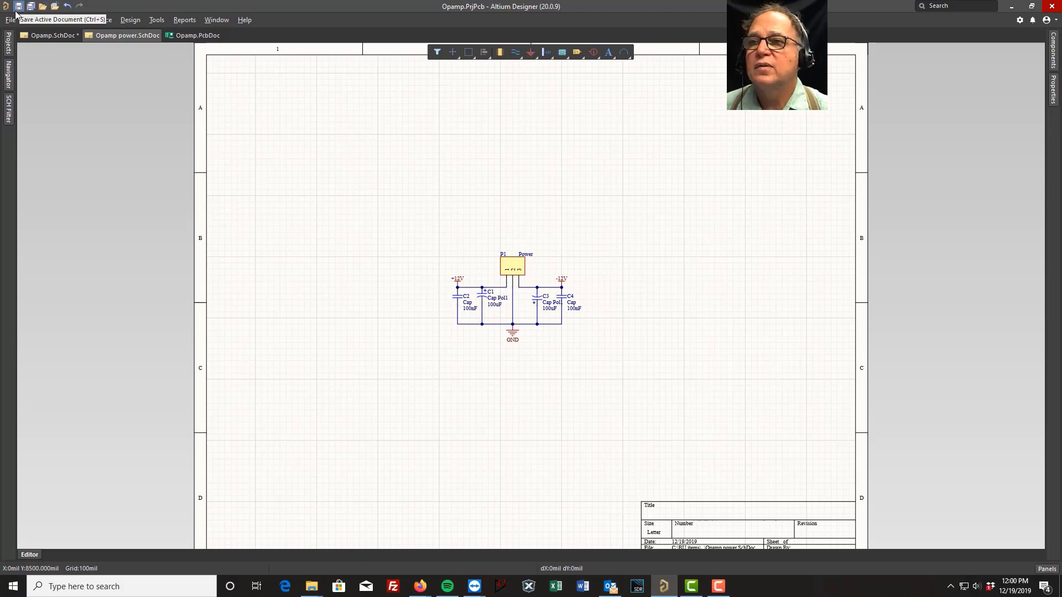
{"action": "left_click", "coordinate": [11, 21]}
{"action": "left_click", "coordinate": [38, 143]}
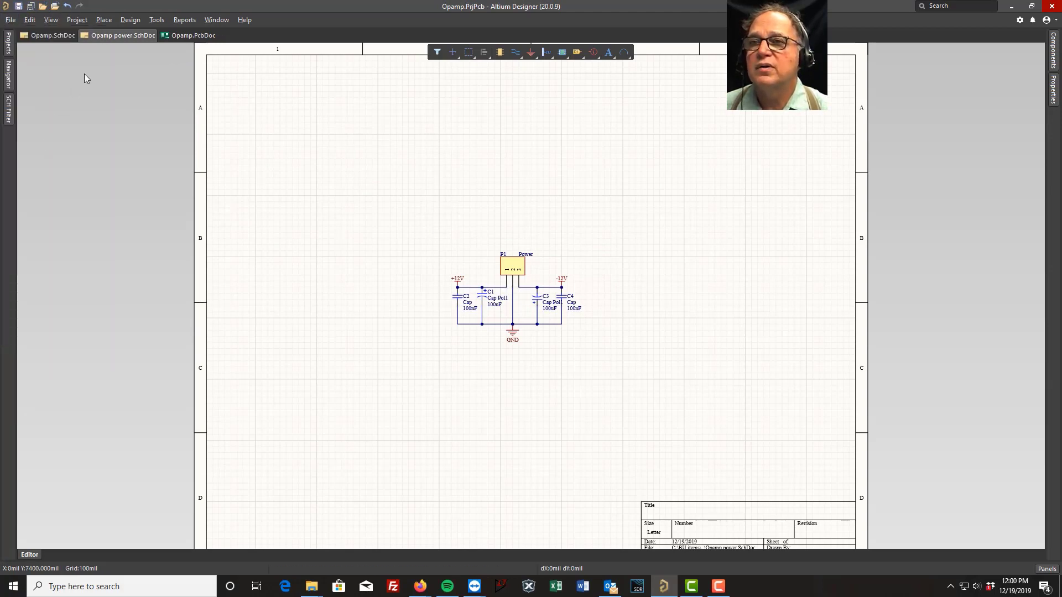
Update Opamp.PcbDoc from the schematics, creating component links automatically and executing the engineering change order
{"action": "left_click", "coordinate": [54, 36]}
{"action": "left_click", "coordinate": [97, 34]}
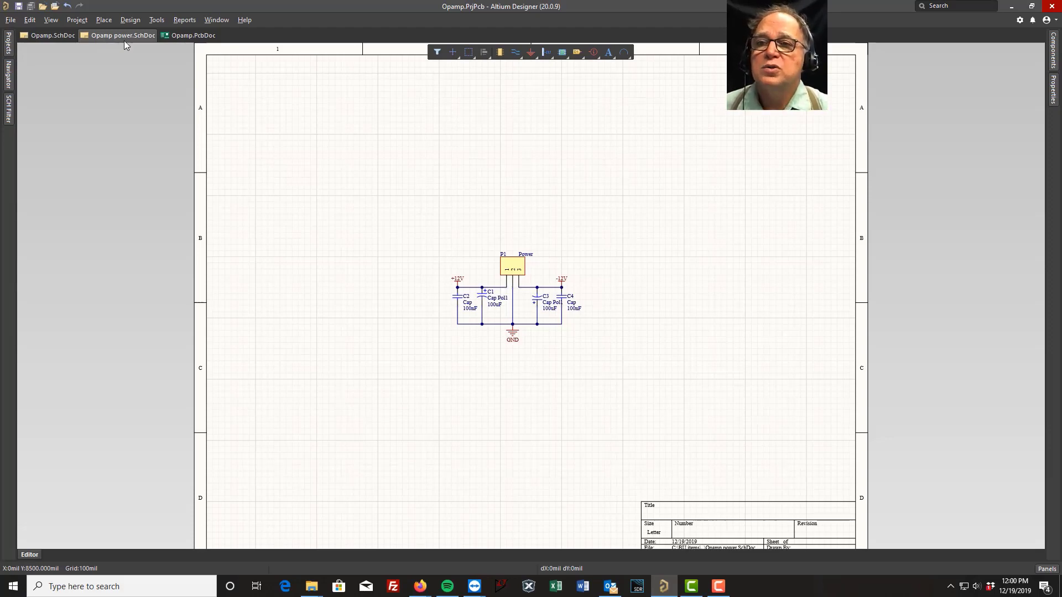
{"action": "left_click", "coordinate": [131, 19]}
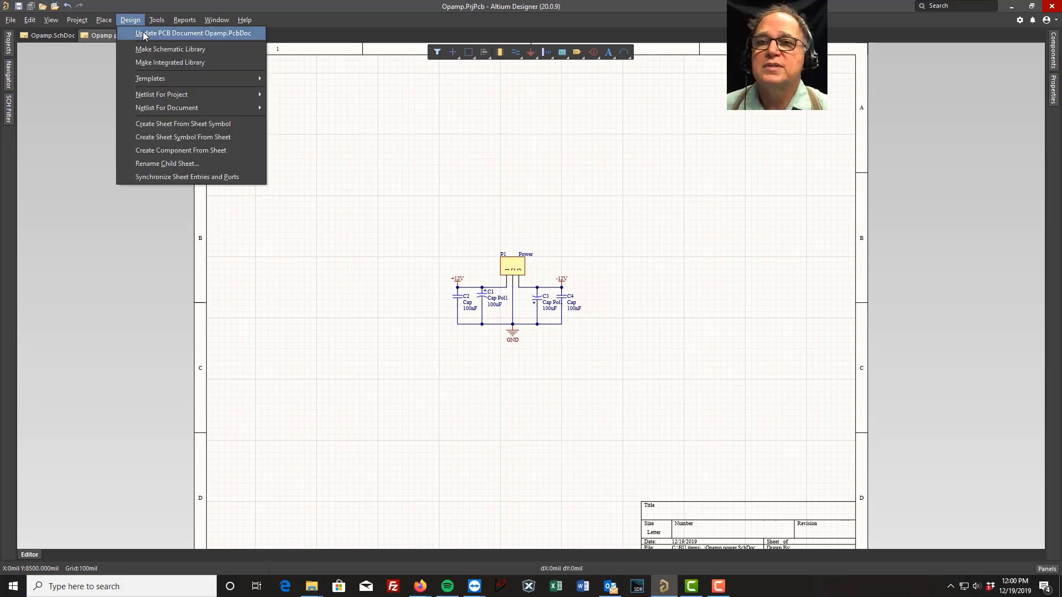
{"action": "left_click", "coordinate": [144, 33]}
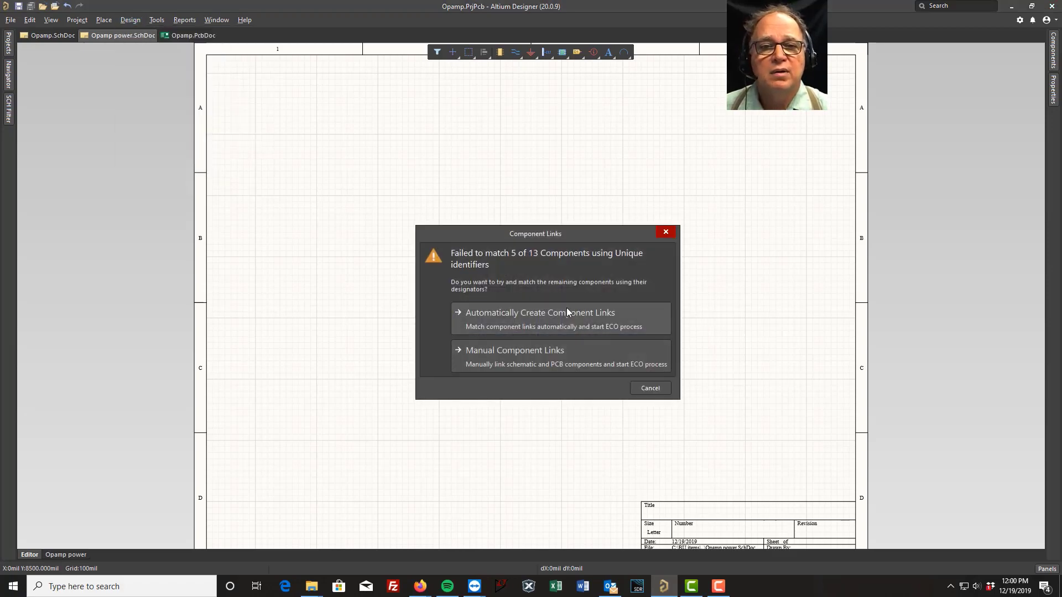
{"action": "left_click", "coordinate": [566, 312]}
{"action": "left_click", "coordinate": [607, 321]}
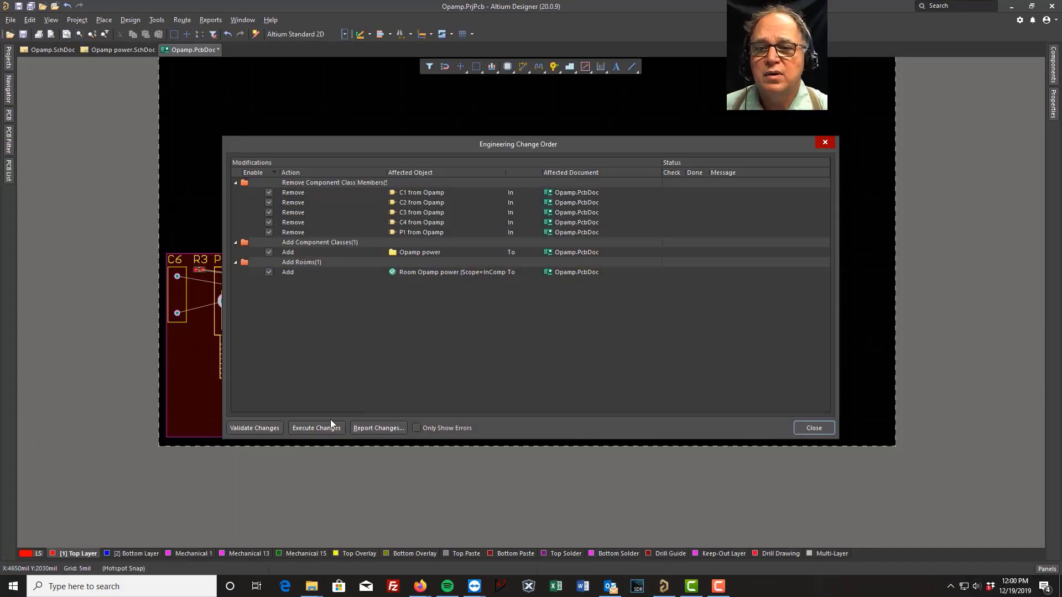
{"action": "left_click", "coordinate": [304, 427]}
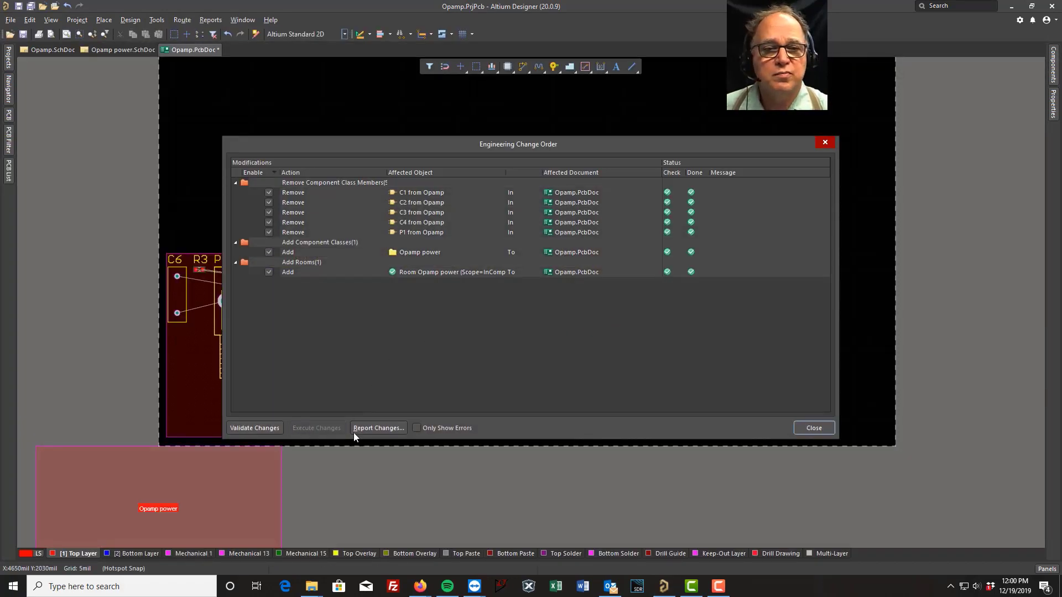
{"action": "left_click", "coordinate": [814, 428]}
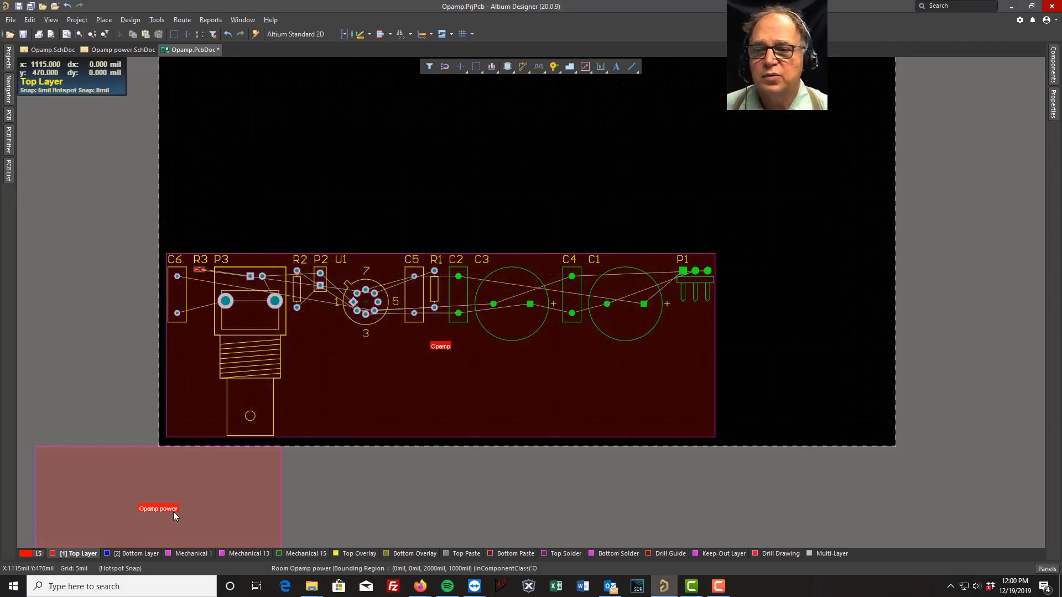
Move the Opamp power room onto the board above the Opamp room and place C1 to C4 and P1 in it
{"action": "left_click_drag", "start_coordinate": [173, 512], "coordinate": [505, 303]}
{"action": "left_click_drag", "start_coordinate": [413, 255], "coordinate": [485, 276]}
{"action": "right_click_drag", "start_coordinate": [1013, 168], "coordinate": [695, 404]}
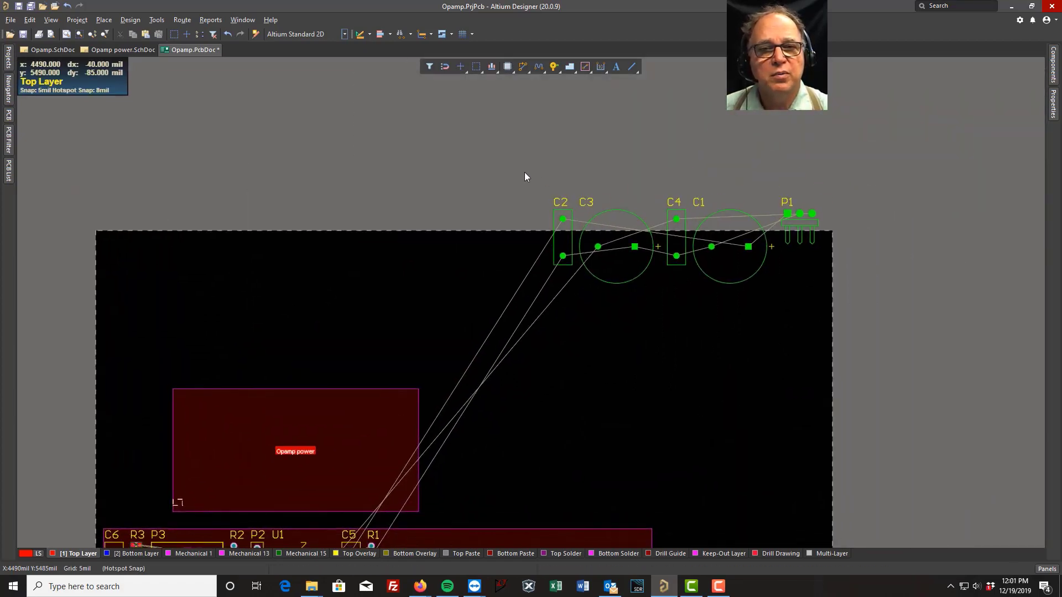
{"action": "left_click_drag", "start_coordinate": [522, 168], "coordinate": [845, 305]}
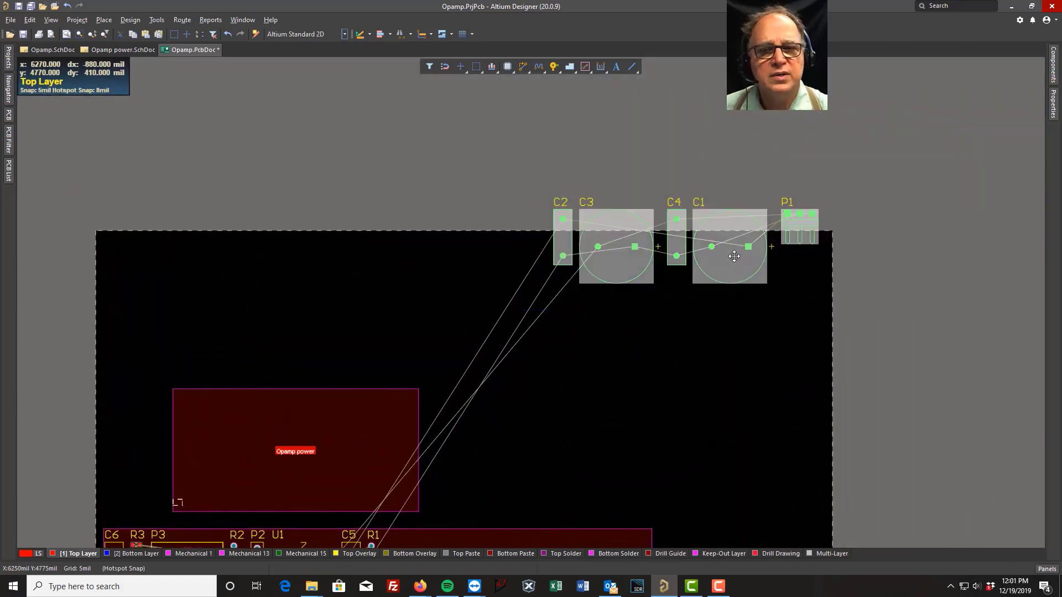
{"action": "left_click_drag", "start_coordinate": [731, 256], "coordinate": [357, 470]}
Widen the Opamp power room on its right side so that it encloses connector P1
{"action": "left_click", "coordinate": [398, 417]}
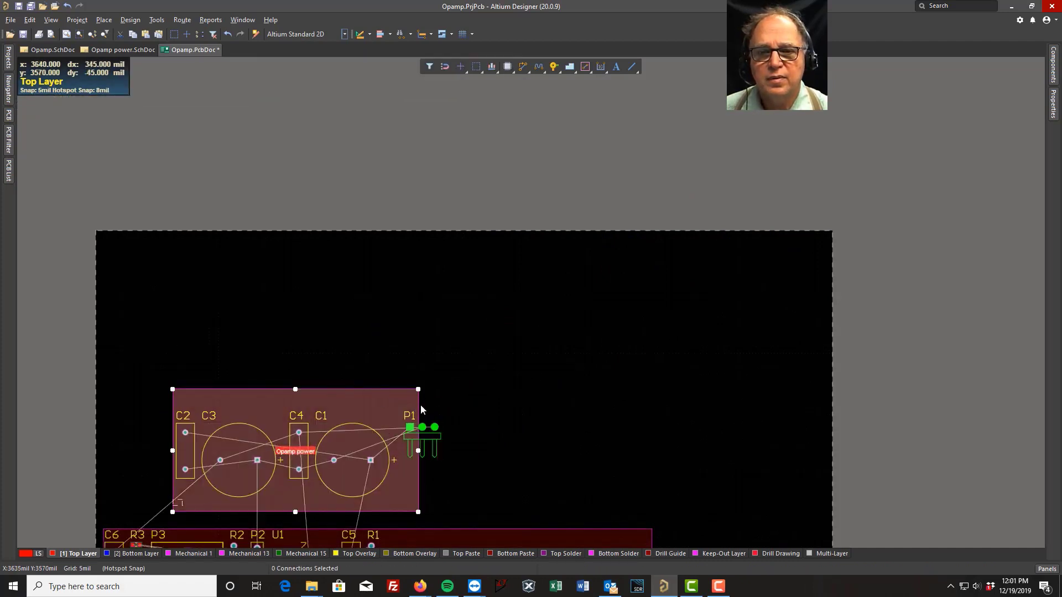
{"action": "left_click_drag", "start_coordinate": [418, 451], "coordinate": [464, 451]}
{"action": "right_click_drag", "start_coordinate": [535, 335], "coordinate": [628, 185]}
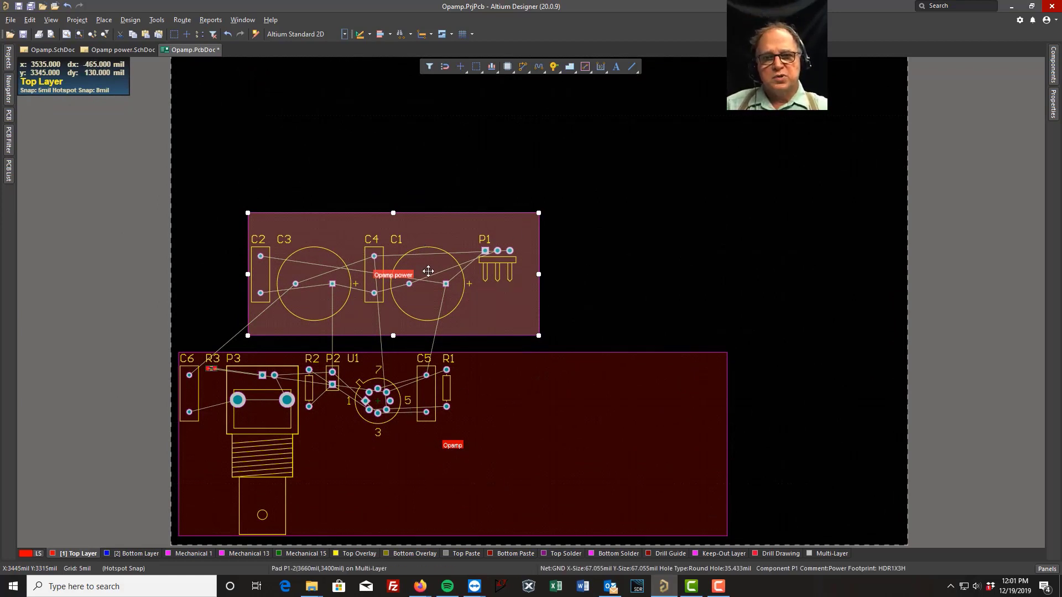
Delete the Opamp and Opamp power rooms and all components from the board, and save the PCB document
{"action": "left_click", "coordinate": [543, 429]}
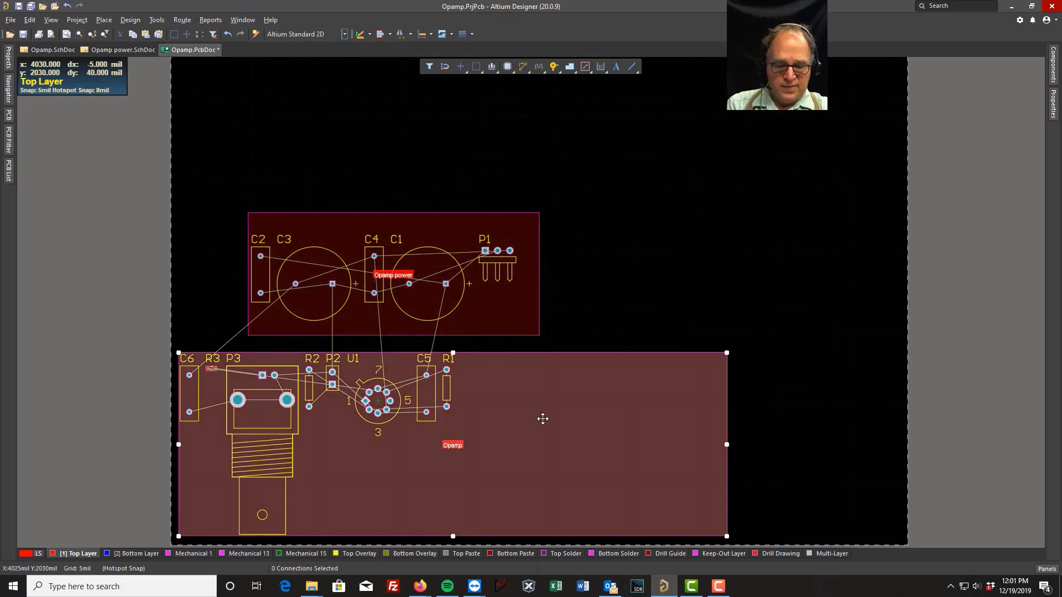
{"action": "key", "text": "Delete"}
{"action": "left_click", "coordinate": [510, 306]}
{"action": "key", "text": "Delete"}
{"action": "left_click_drag", "start_coordinate": [593, 176], "coordinate": [119, 541]}
{"action": "key", "text": "Delete"}
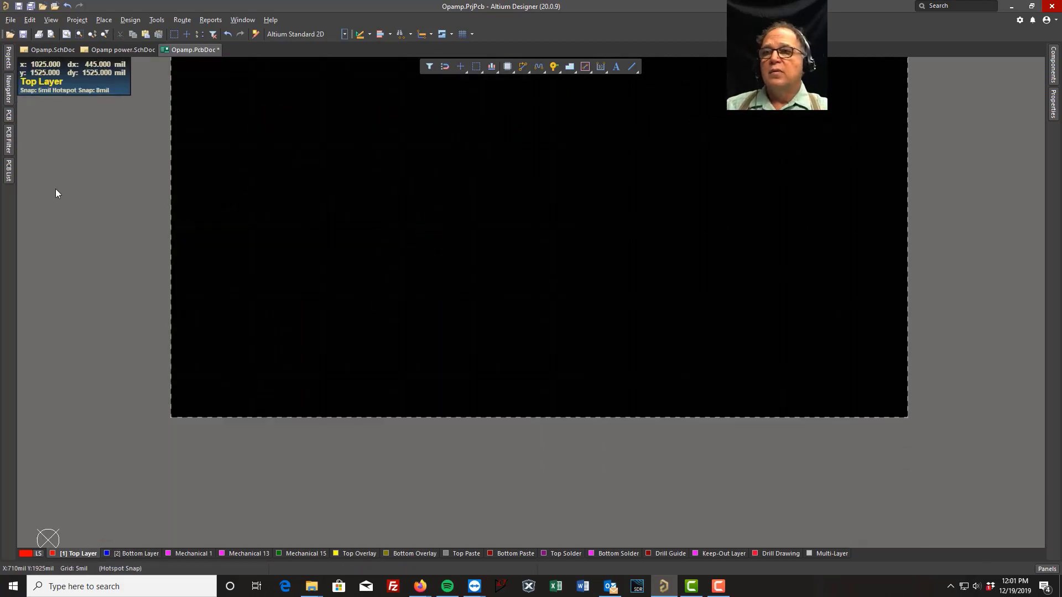
{"action": "left_click", "coordinate": [17, 7]}
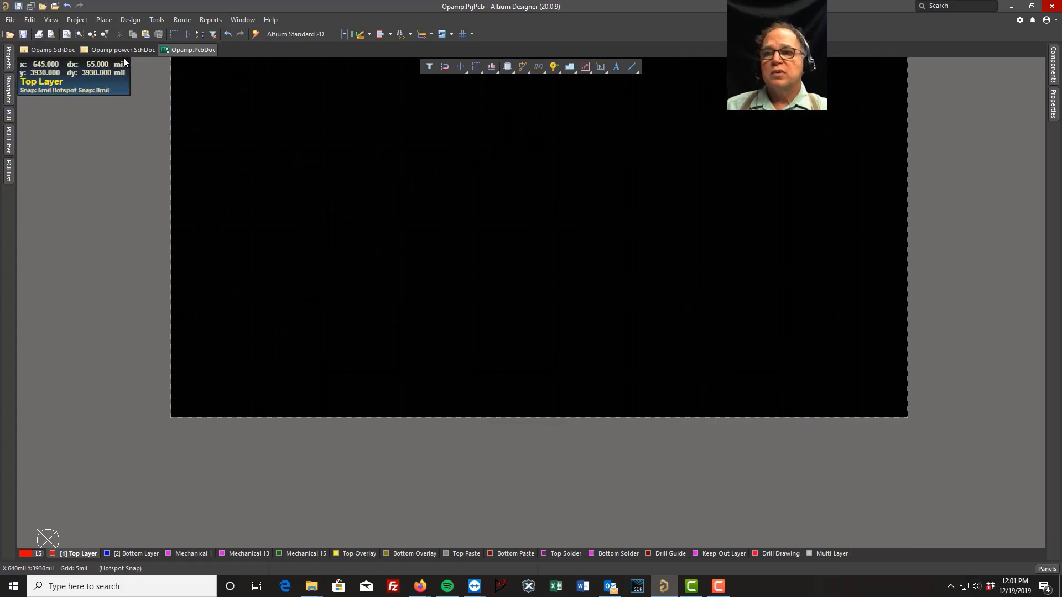
Update the emptied Opamp.PcbDoc from Opamp.SchDoc, executing the change order to add all components, nets and both rooms
{"action": "left_click", "coordinate": [55, 50]}
{"action": "left_click", "coordinate": [130, 20]}
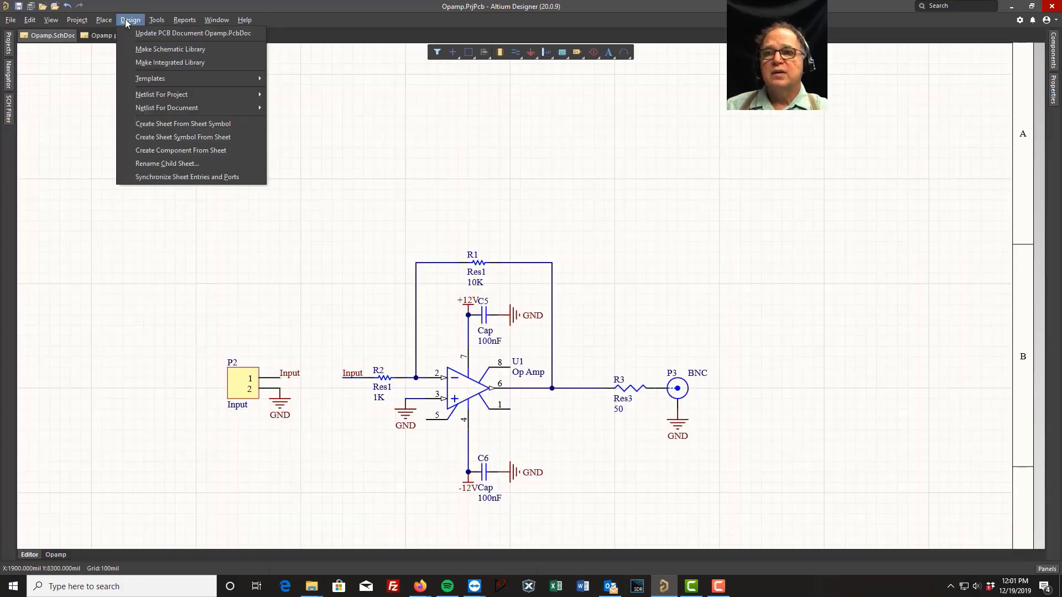
{"action": "left_click", "coordinate": [160, 32]}
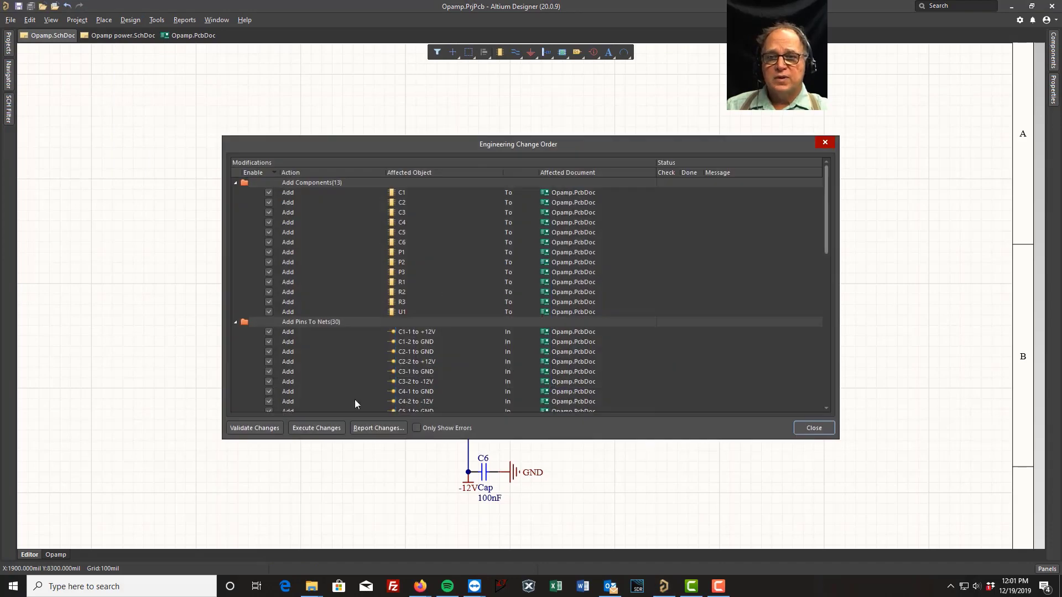
{"action": "left_click", "coordinate": [317, 429]}
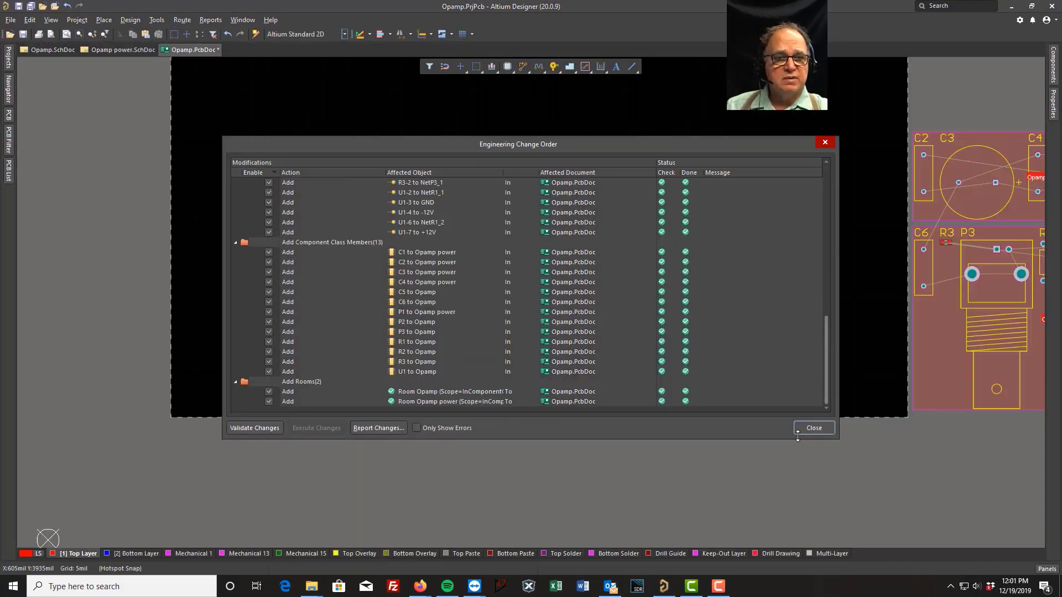
{"action": "left_click", "coordinate": [813, 428]}
Move the Opamp room onto the lower part of the board and place the Opamp power room above it
{"action": "right_click_drag", "start_coordinate": [976, 505], "coordinate": [616, 514]}
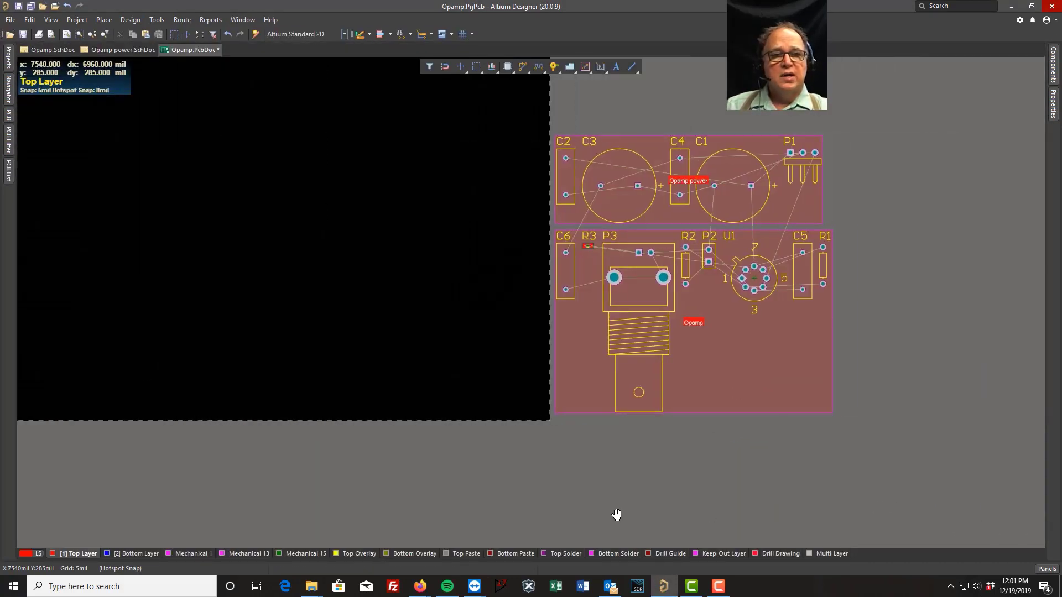
{"action": "left_click_drag", "start_coordinate": [728, 406], "coordinate": [117, 396]}
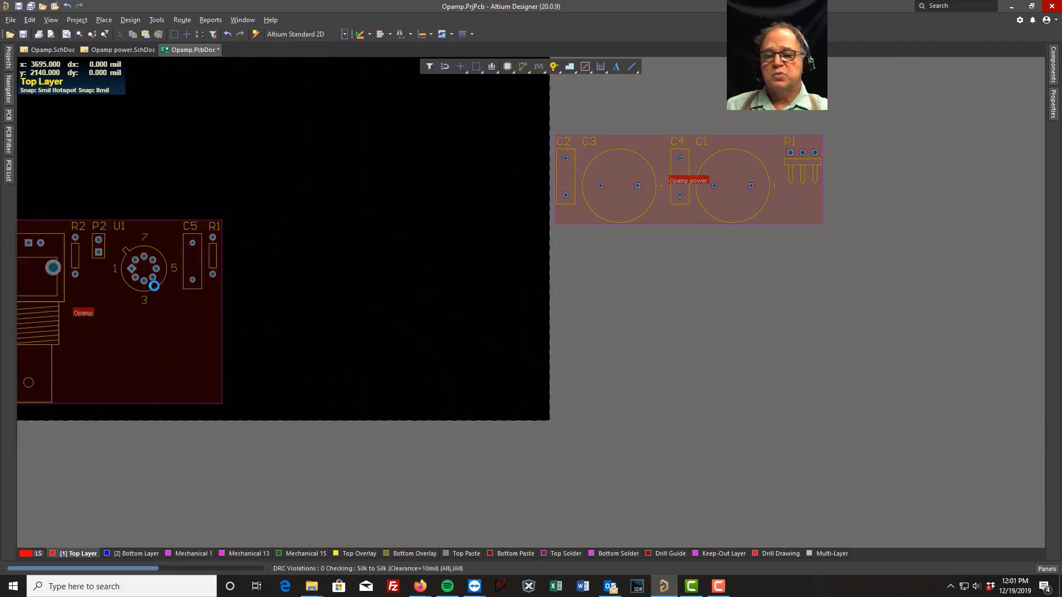
{"action": "left_click_drag", "start_coordinate": [794, 214], "coordinate": [224, 183]}
{"action": "scroll", "coordinate": [609, 233], "scroll_direction": "up", "scroll_amount": 1, "text": "ctrl"}
{"action": "right_click_drag", "start_coordinate": [609, 232], "coordinate": [638, 284]}
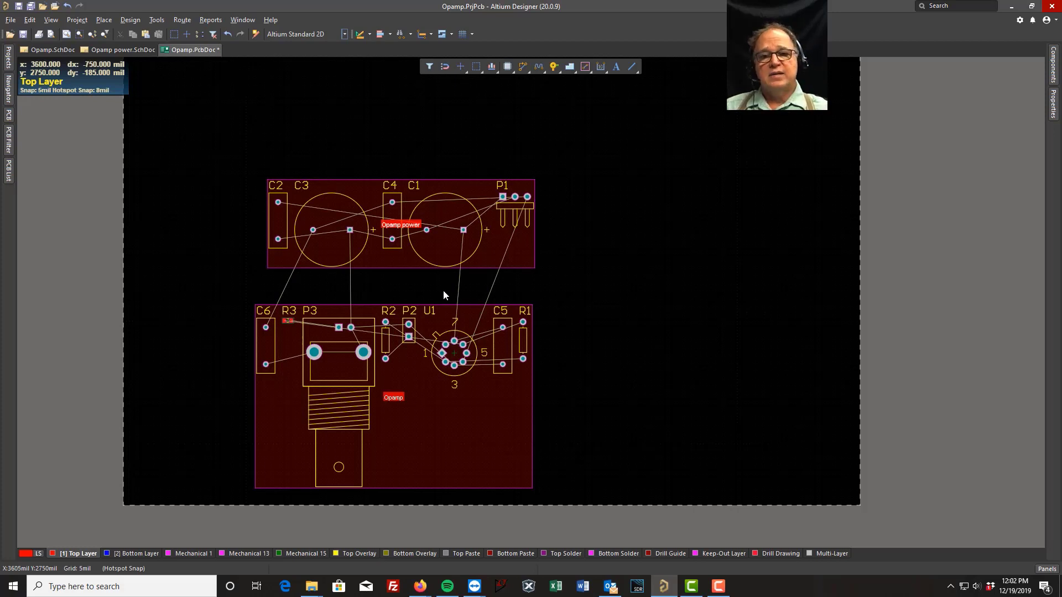
Move op-amp U1 down within the Opamp room and place capacitor C5 directly above it near pin 7
{"action": "left_click_drag", "start_coordinate": [457, 350], "coordinate": [452, 407]}
{"action": "left_click_drag", "start_coordinate": [502, 354], "coordinate": [451, 355]}
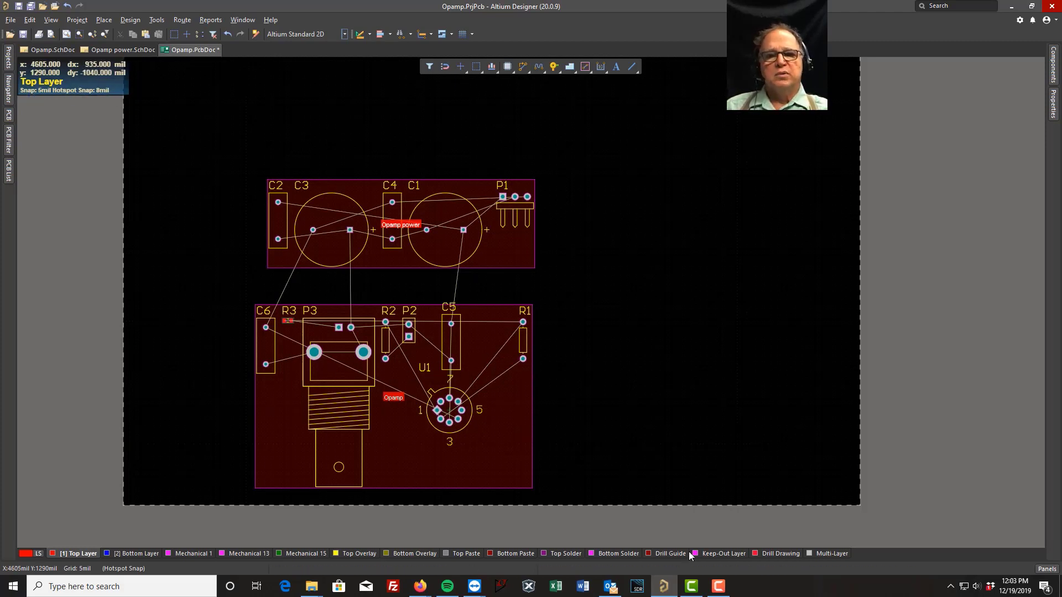
Delete the Opamp and Opamp power rooms from the board, keeping their components
{"action": "left_click", "coordinate": [507, 430]}
{"action": "left_click", "coordinate": [506, 428]}
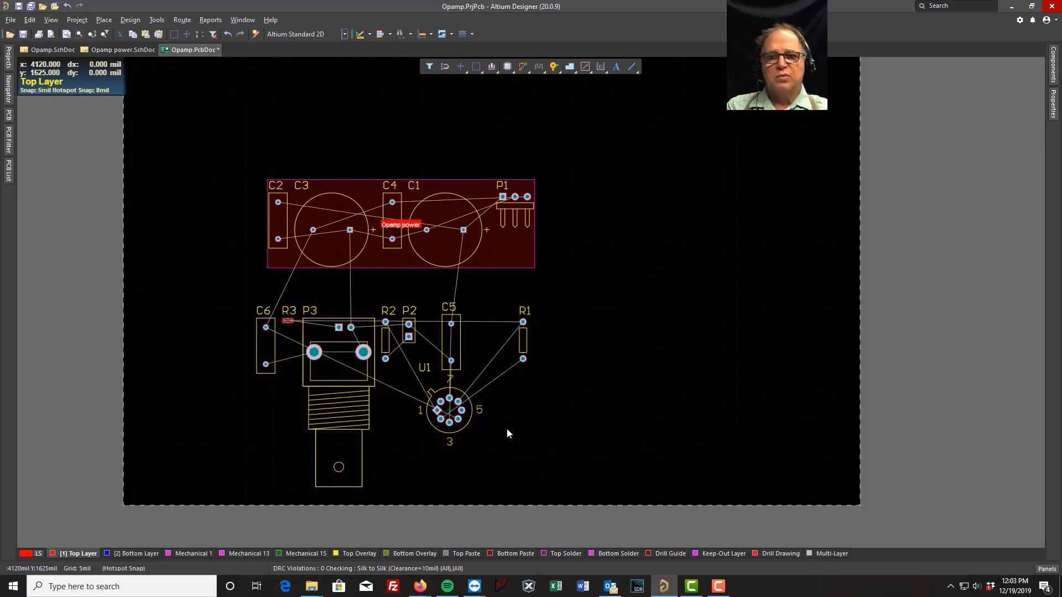
{"action": "left_click", "coordinate": [505, 247]}
{"action": "left_click", "coordinate": [505, 247]}
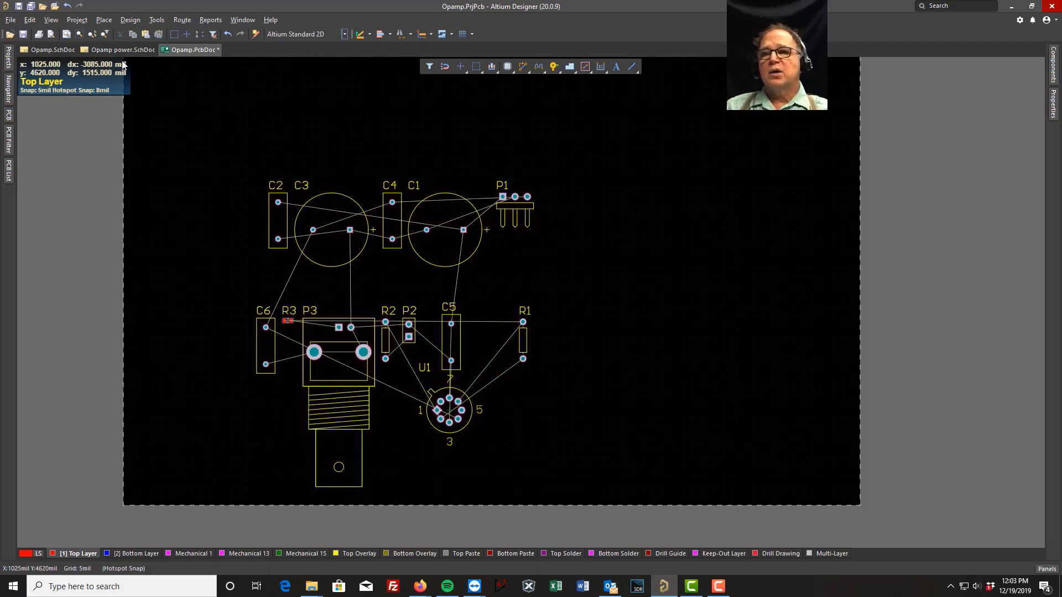
Disable automatic room generation for both Opamp.SchDoc and Opamp power.SchDoc in the project's class generation options
{"action": "left_click", "coordinate": [104, 50]}
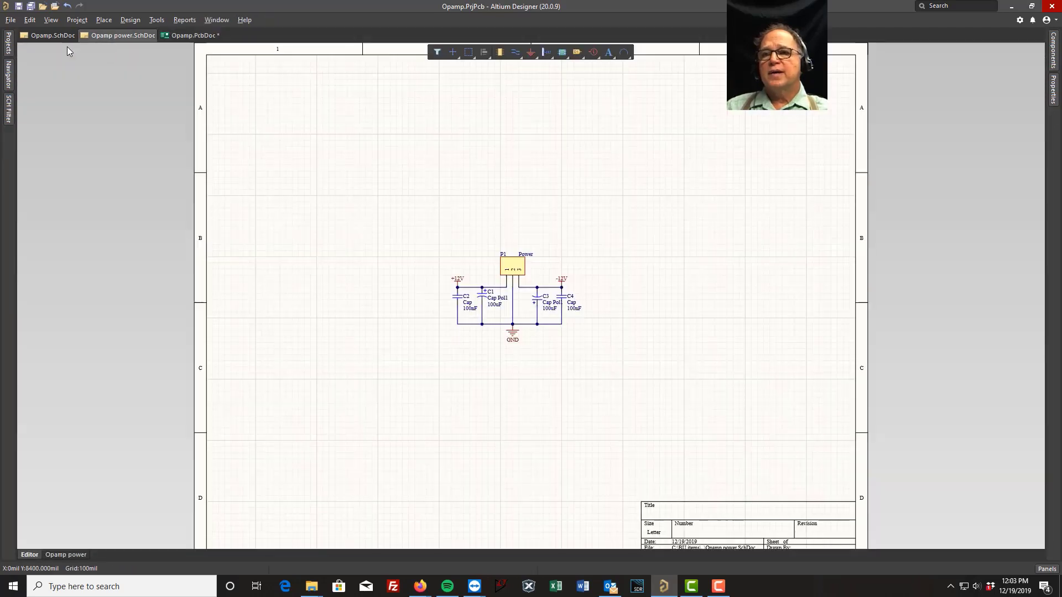
{"action": "left_click", "coordinate": [50, 36]}
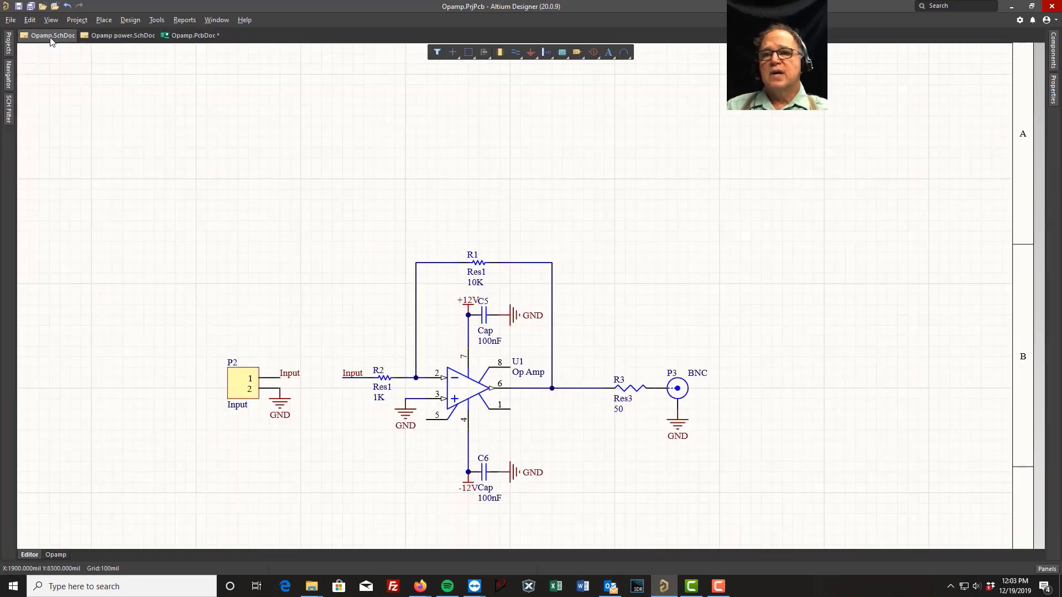
{"action": "left_click", "coordinate": [81, 21]}
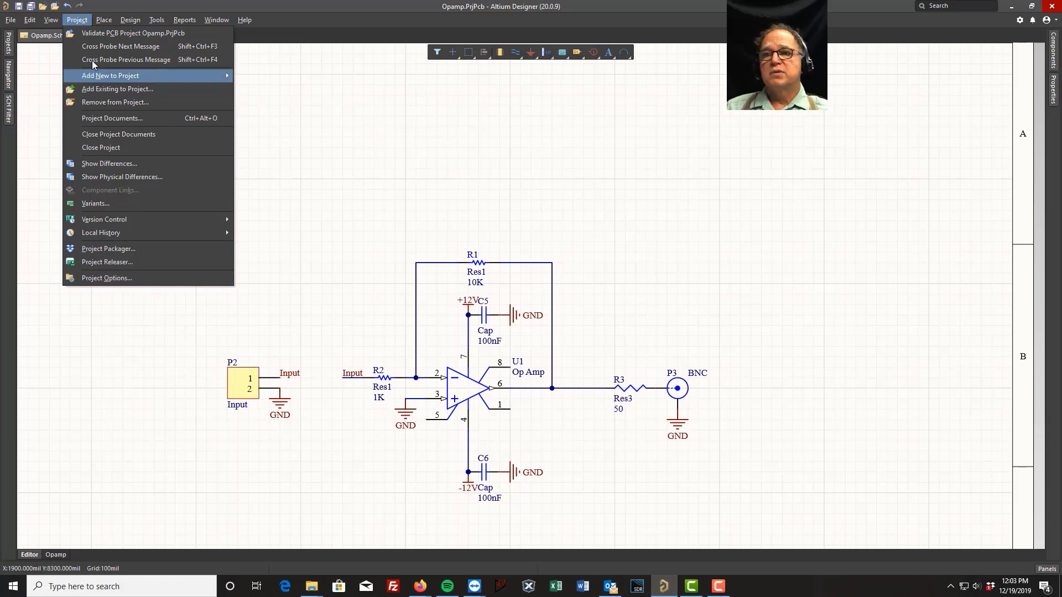
{"action": "left_click", "coordinate": [98, 278]}
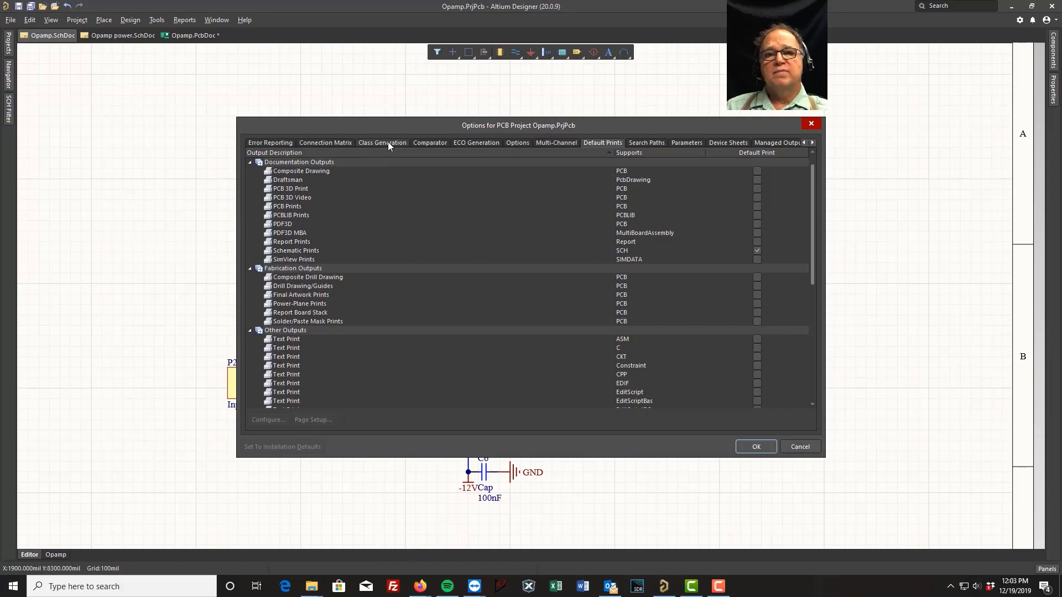
{"action": "left_click", "coordinate": [388, 144]}
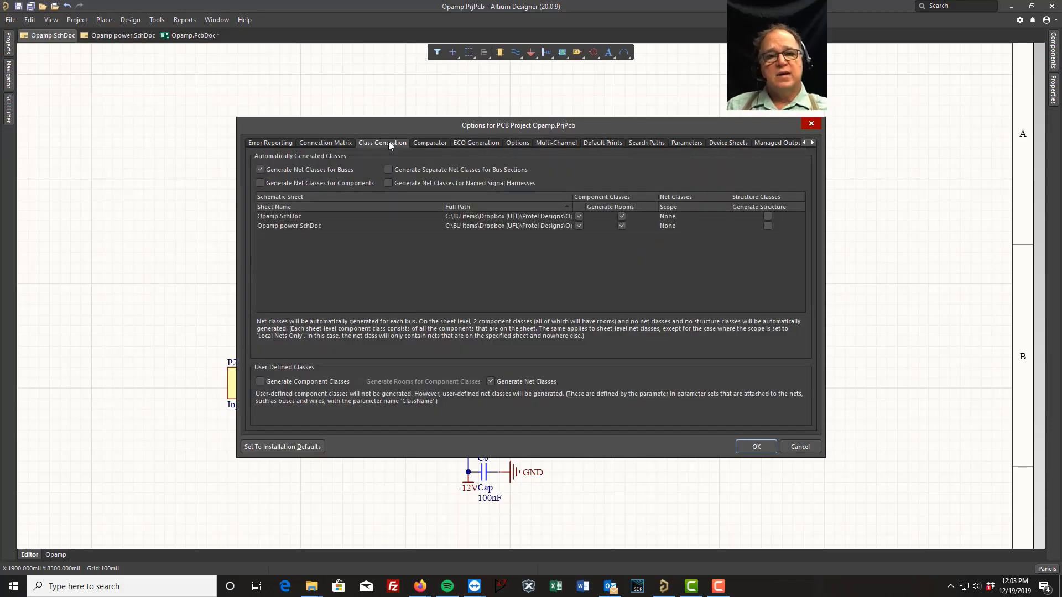
{"action": "left_click", "coordinate": [621, 216]}
{"action": "left_click", "coordinate": [622, 225]}
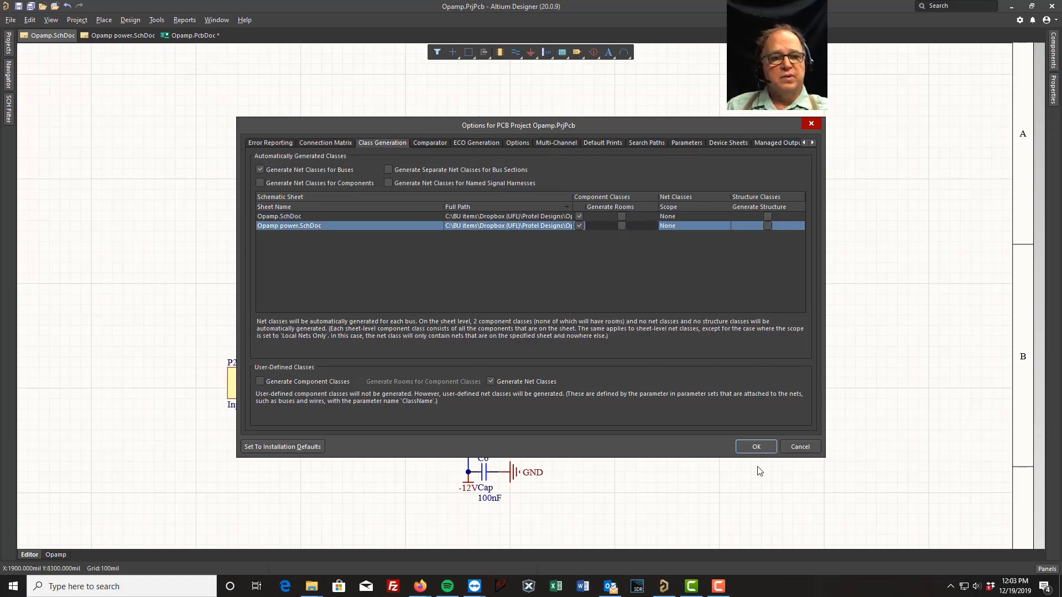
{"action": "left_click", "coordinate": [755, 448]}
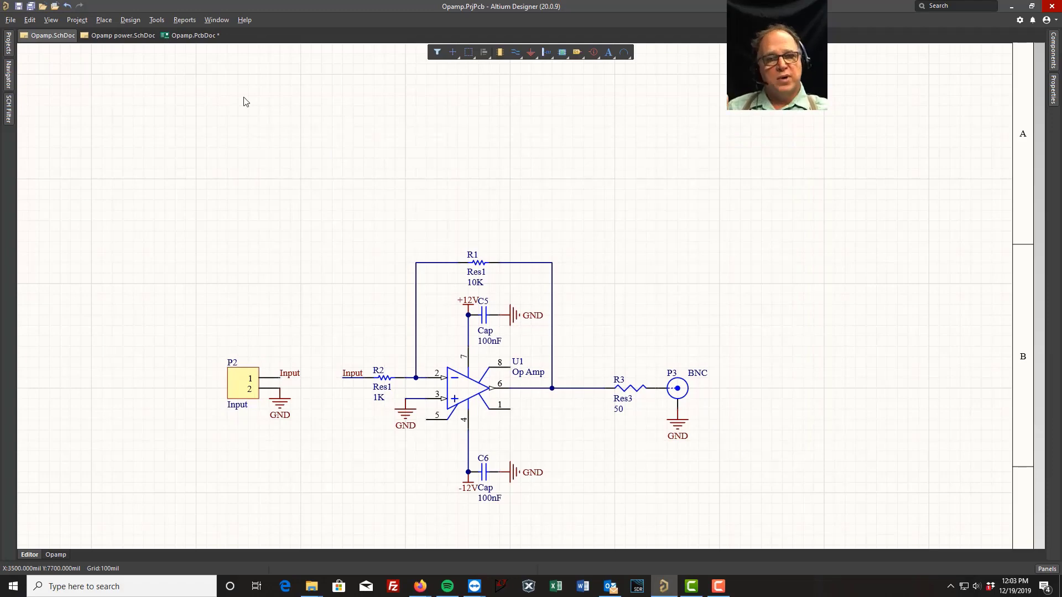
In Opamp.PcbDoc, move BNC connector P3 to the right of the components, facing right, and place header P1 left of C2
{"action": "left_click", "coordinate": [191, 35]}
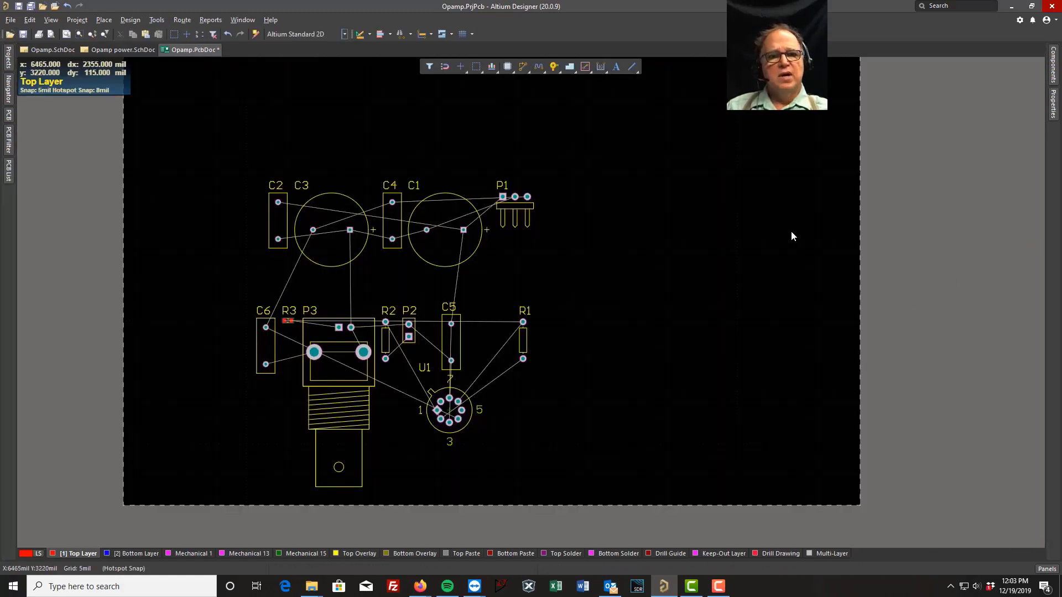
{"action": "right_click_drag", "start_coordinate": [780, 282], "coordinate": [850, 242]}
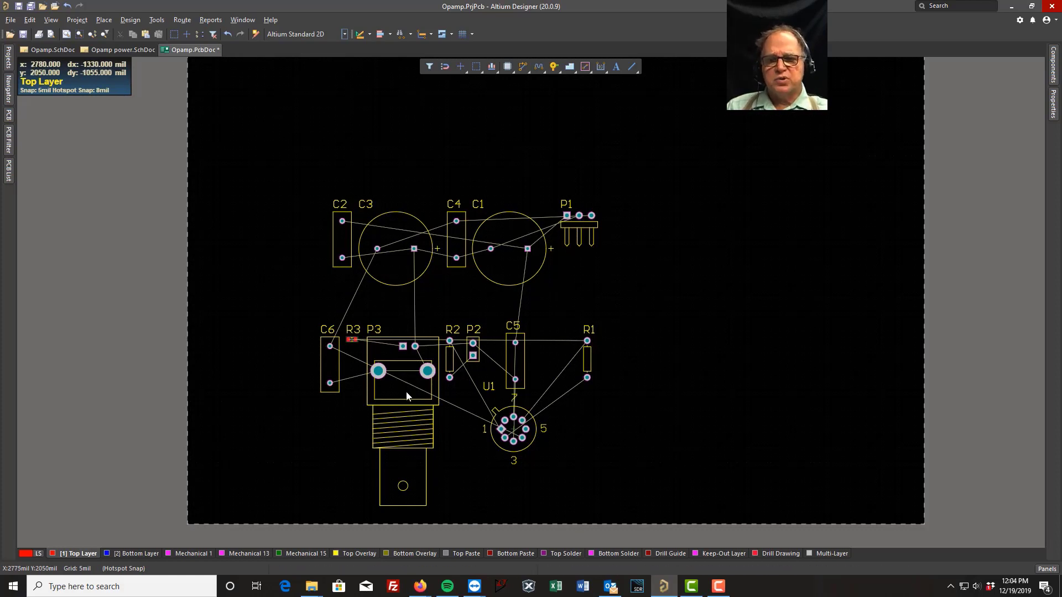
{"action": "left_click_drag", "start_coordinate": [406, 385], "coordinate": [687, 388]}
{"action": "key", "text": "space"}
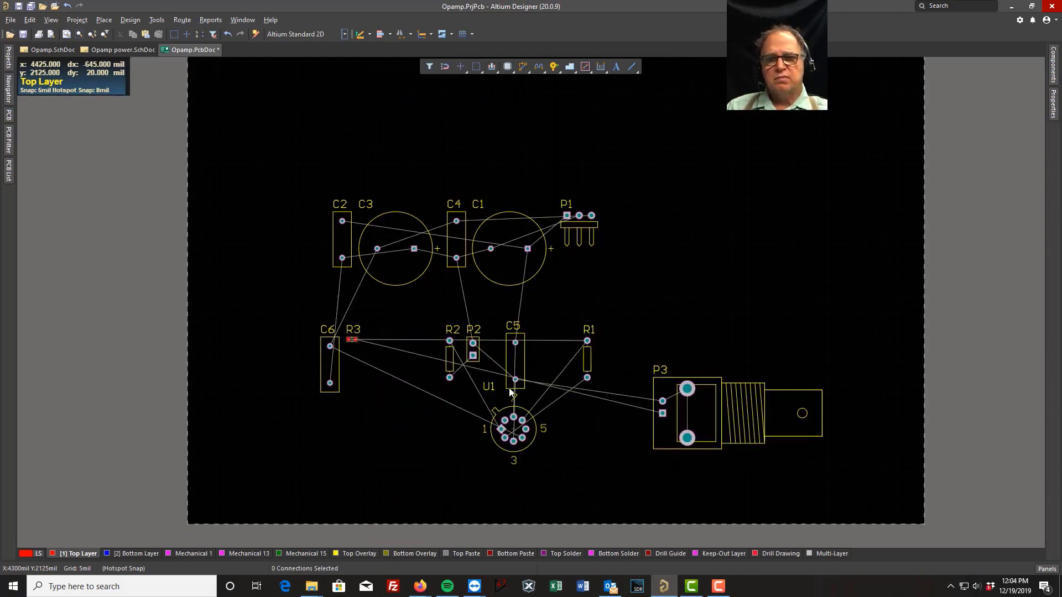
{"action": "left_click_drag", "start_coordinate": [578, 218], "coordinate": [263, 198]}
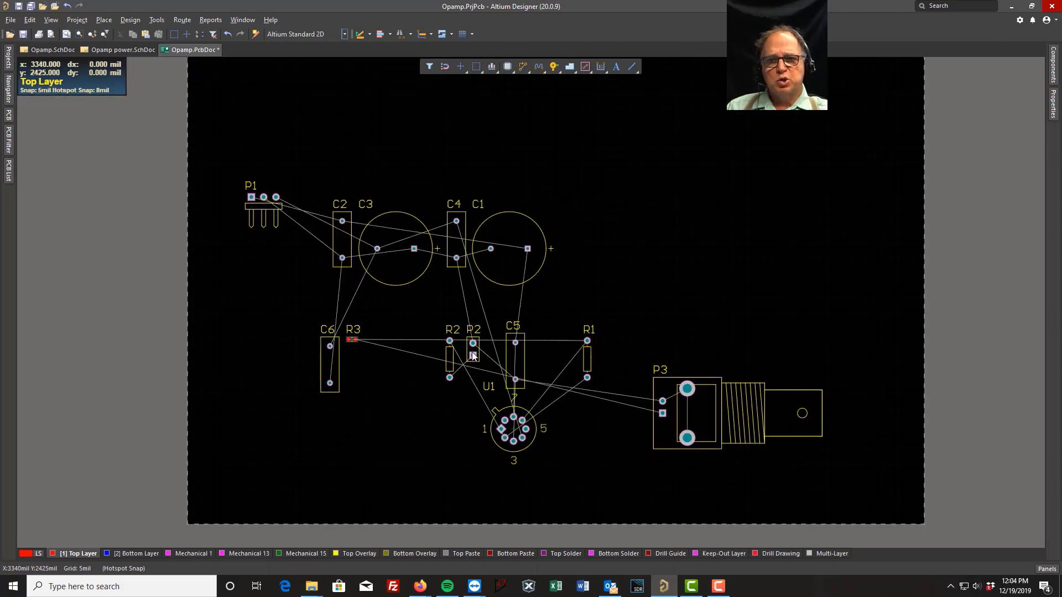
Move input header P2 near the board's left edge with U1 to its right, and place C6 below P1
{"action": "left_click_drag", "start_coordinate": [473, 356], "coordinate": [204, 406]}
{"action": "left_click_drag", "start_coordinate": [331, 353], "coordinate": [252, 276]}
{"action": "left_click_drag", "start_coordinate": [515, 432], "coordinate": [320, 402]}
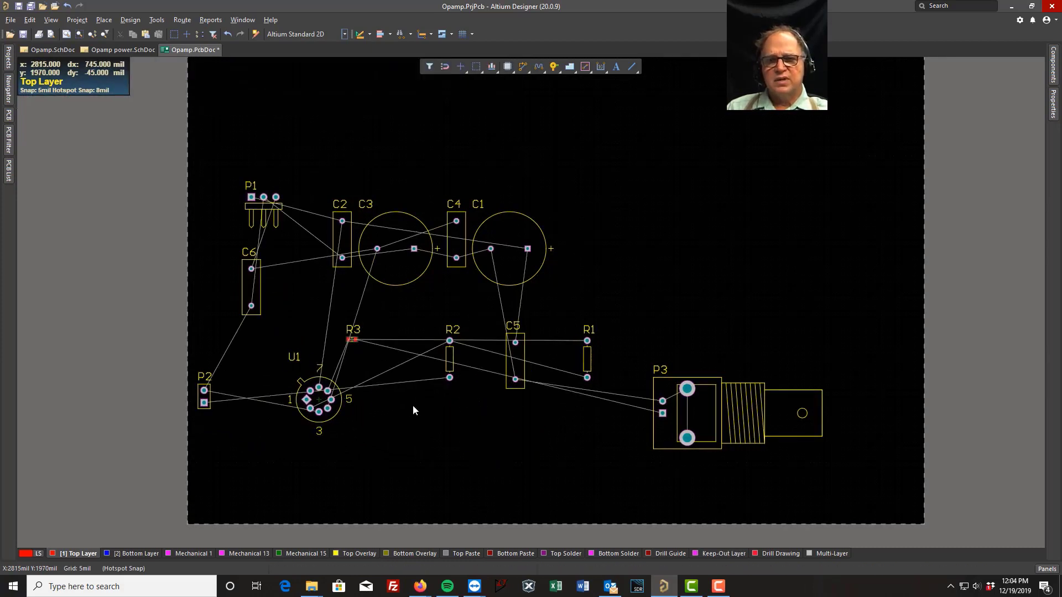
Place R3 to the right of U1 and bring resistors R1 and R2 into the area between P2 and U1
{"action": "left_click_drag", "start_coordinate": [350, 337], "coordinate": [381, 391]}
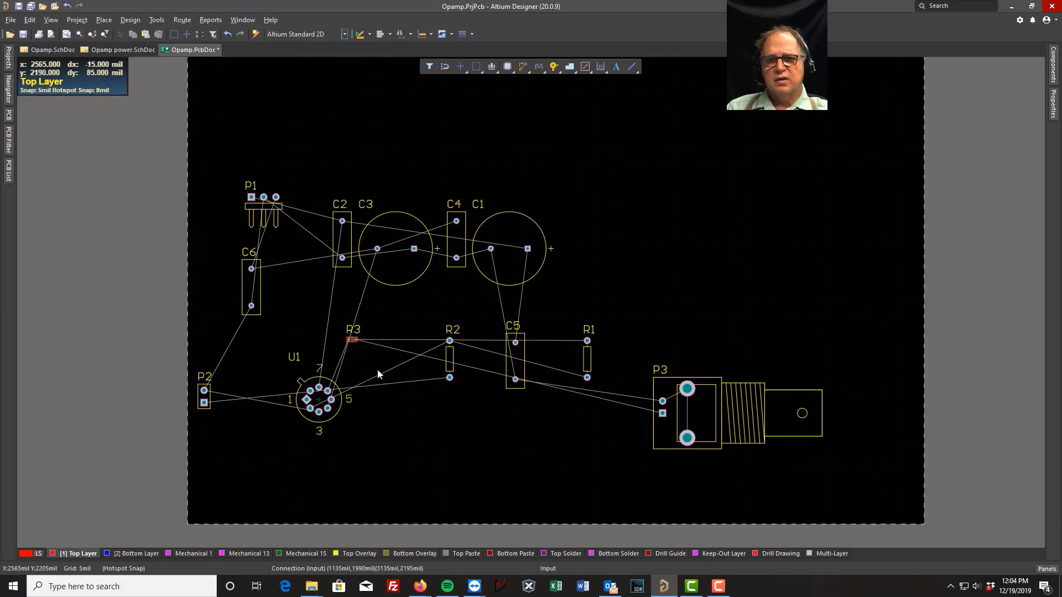
{"action": "left_click_drag", "start_coordinate": [352, 340], "coordinate": [392, 402]}
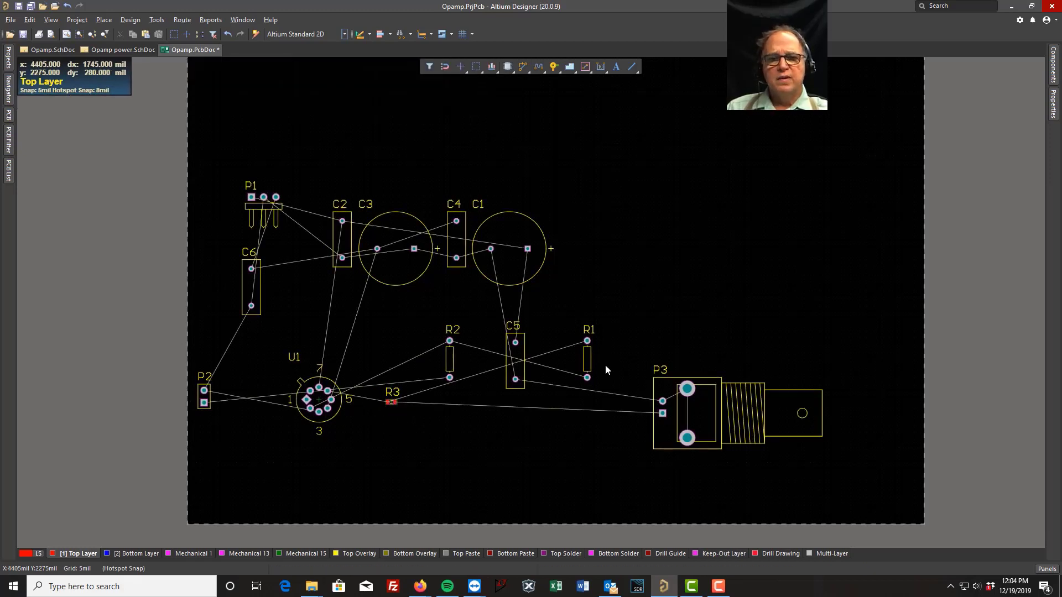
{"action": "left_click_drag", "start_coordinate": [590, 360], "coordinate": [467, 351]}
{"action": "left_click_drag", "start_coordinate": [334, 352], "coordinate": [242, 394]}
{"action": "left_click_drag", "start_coordinate": [452, 363], "coordinate": [260, 356]}
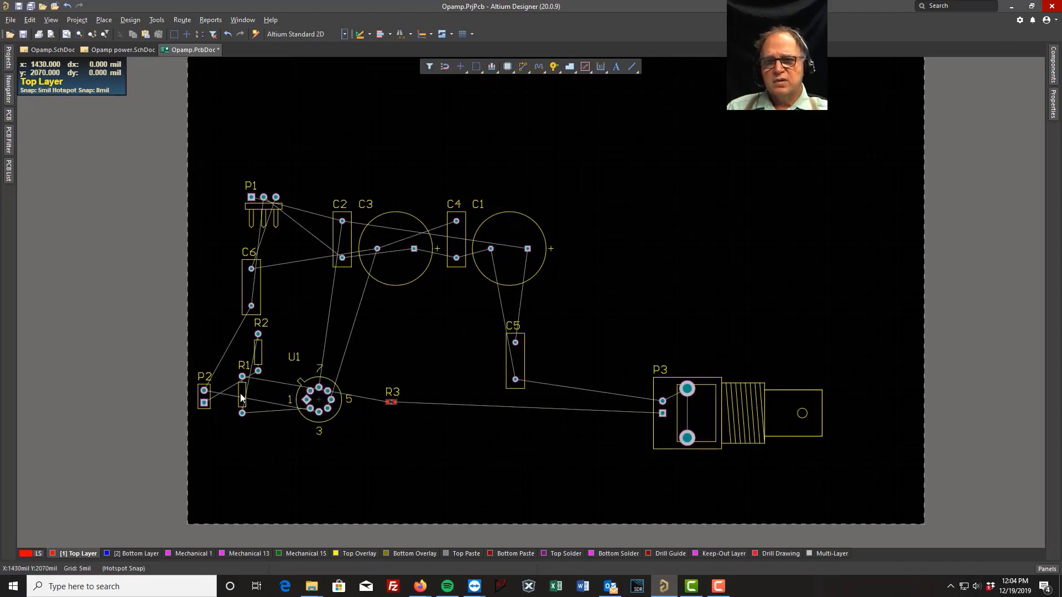
Place R1 horizontally above U1 and R2 vertically between header P2 and U1
{"action": "left_click_drag", "start_coordinate": [235, 395], "coordinate": [323, 353]}
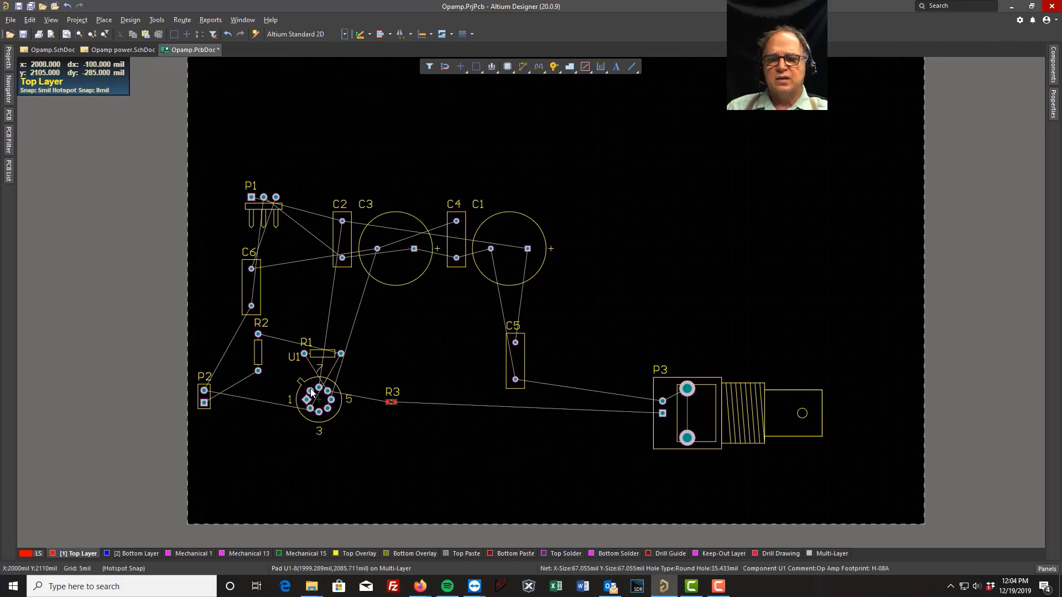
{"action": "left_click_drag", "start_coordinate": [317, 360], "coordinate": [247, 394]}
{"action": "key", "text": "space"}
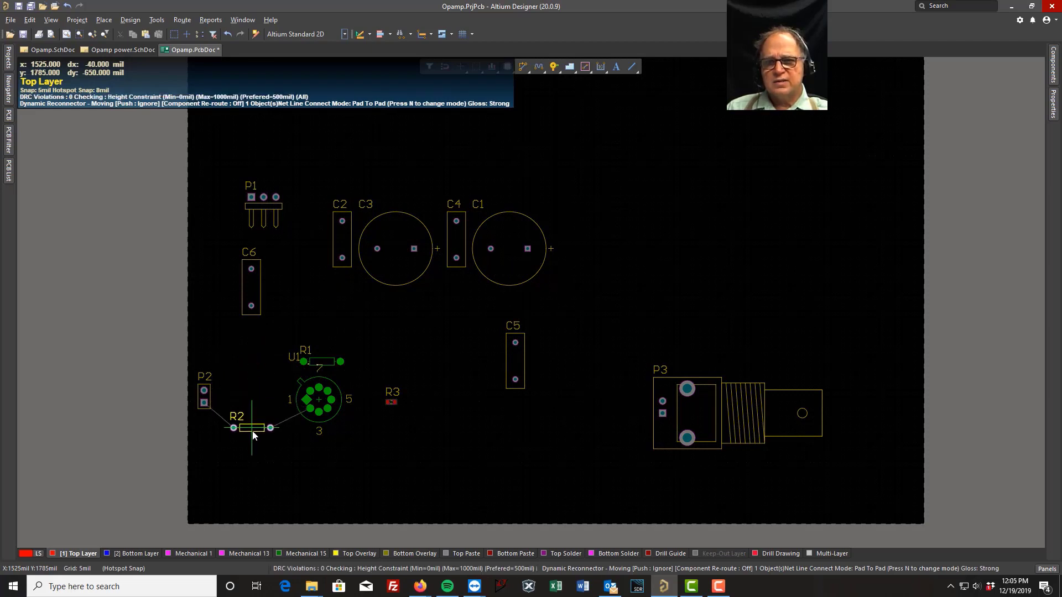
{"action": "left_click_drag", "start_coordinate": [252, 430], "coordinate": [253, 503]}
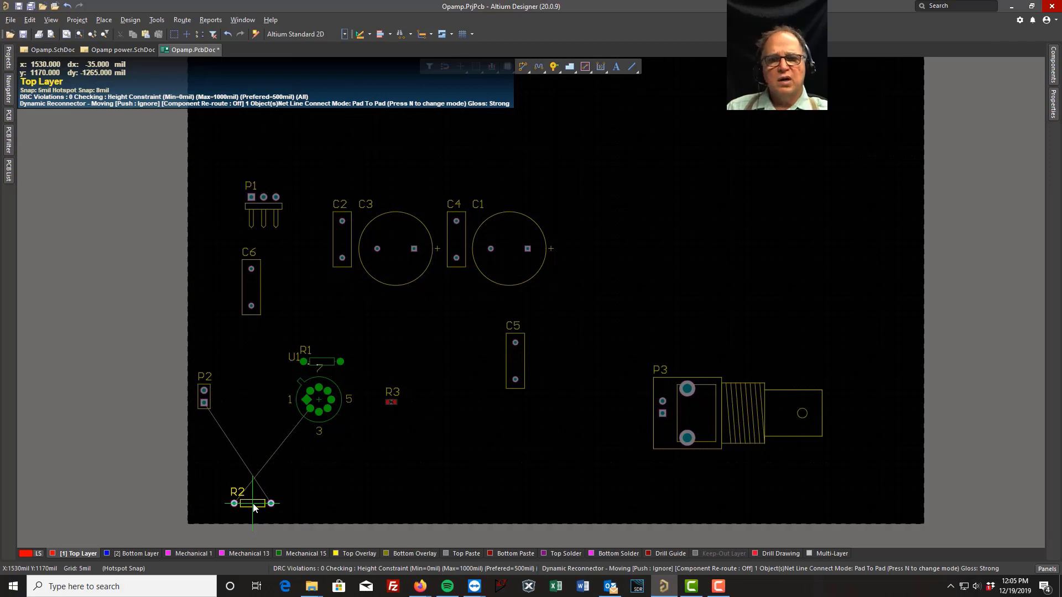
{"action": "left_click_drag", "start_coordinate": [253, 503], "coordinate": [234, 396]}
{"action": "key", "text": "space"}
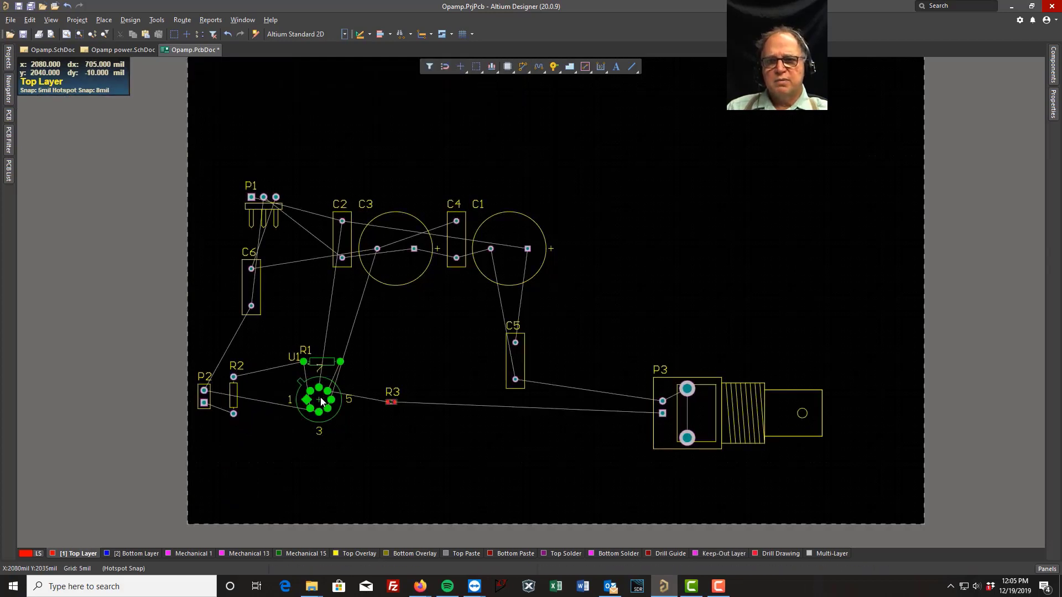
Shift U1 and R1 left toward R2, and rotate header P1 by 180 degrees just above C6
{"action": "left_click_drag", "start_coordinate": [319, 406], "coordinate": [288, 397]}
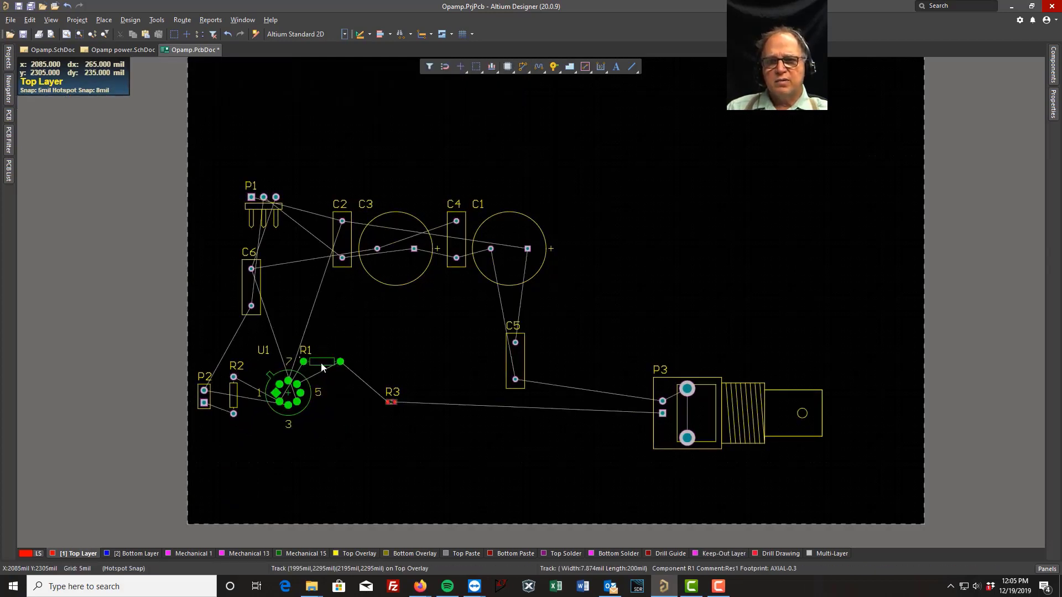
{"action": "left_click_drag", "start_coordinate": [321, 363], "coordinate": [300, 350]}
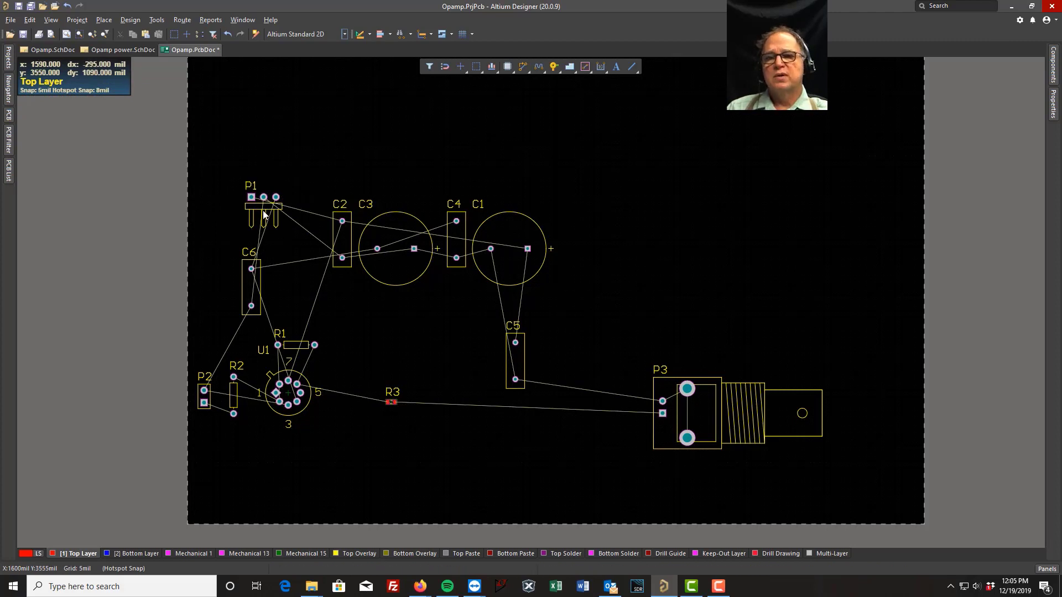
{"action": "left_click_drag", "start_coordinate": [264, 210], "coordinate": [260, 233]}
{"action": "key", "text": "space"}
{"action": "key", "text": "space"}
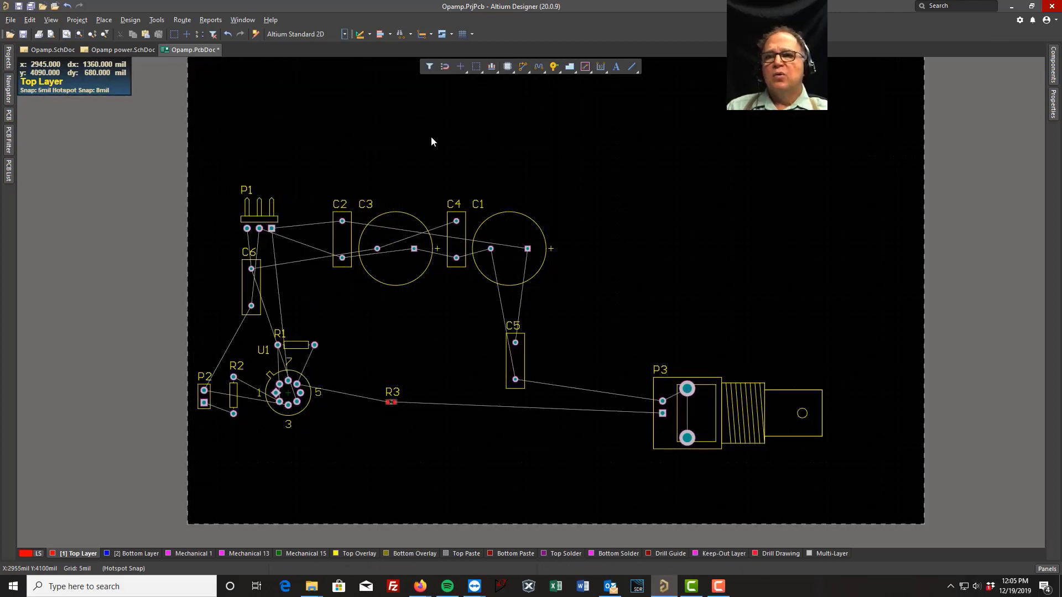
Using the Opamp power schematic as reference, move C6 below R3 and place C2 horizontally beneath the relocated header P1
{"action": "left_click", "coordinate": [124, 51]}
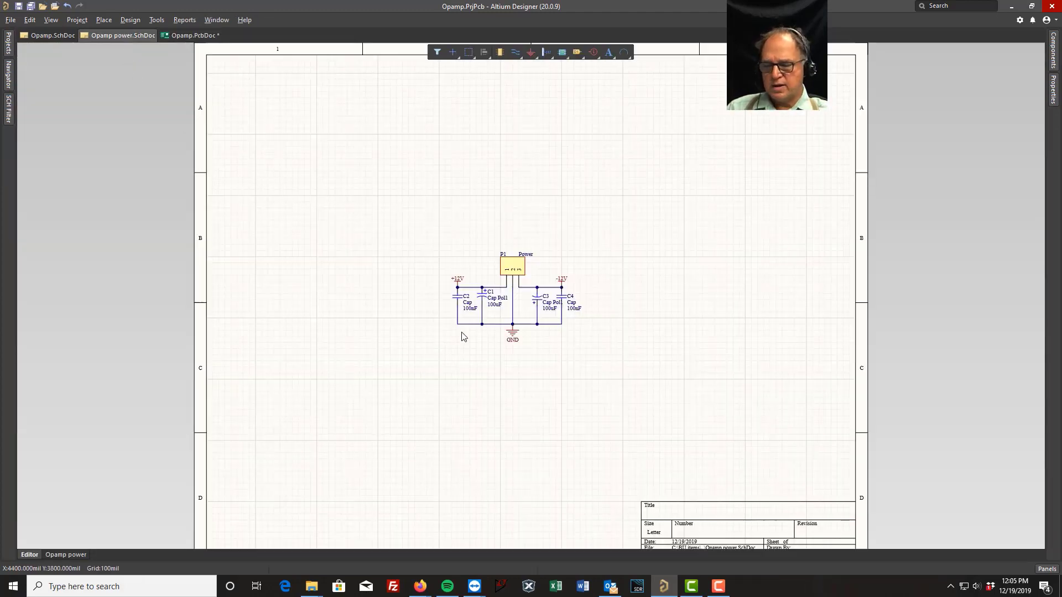
{"action": "scroll", "coordinate": [463, 337], "scroll_direction": "up", "scroll_amount": 5, "text": "ctrl"}
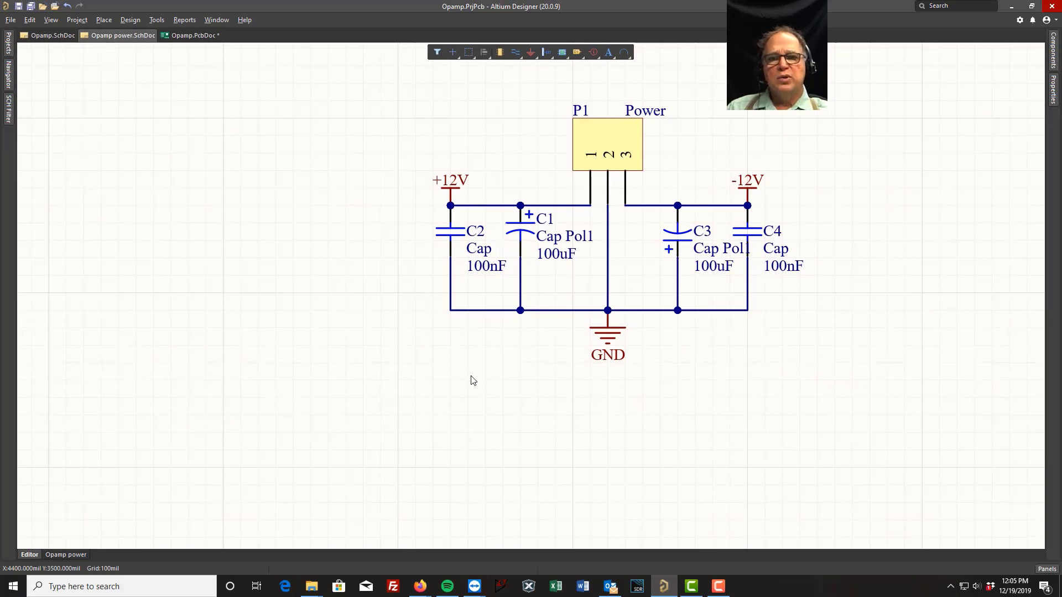
{"action": "right_click_drag", "start_coordinate": [473, 380], "coordinate": [351, 389]}
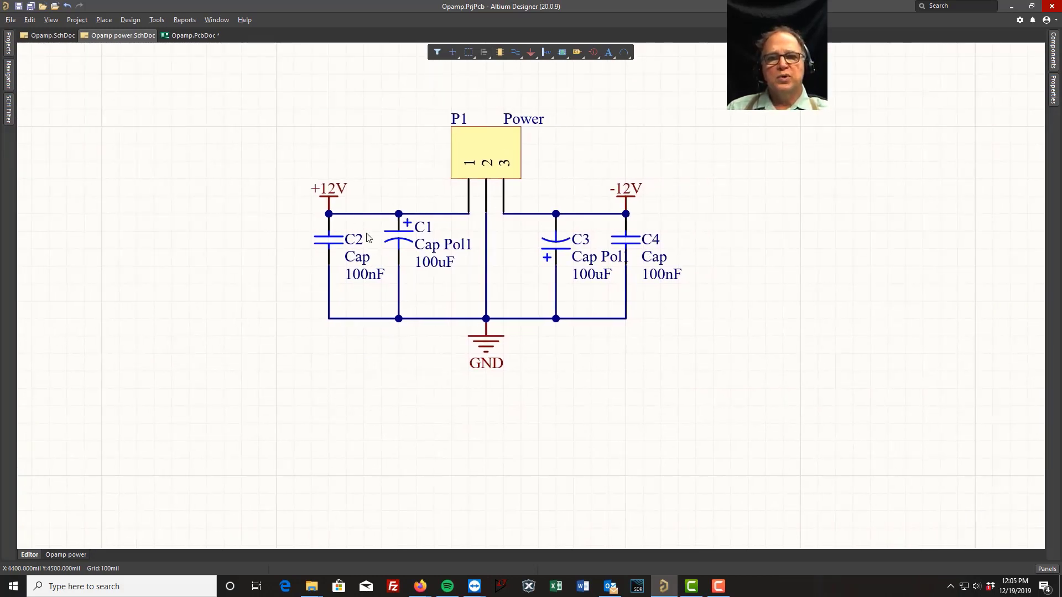
{"action": "left_click", "coordinate": [188, 35]}
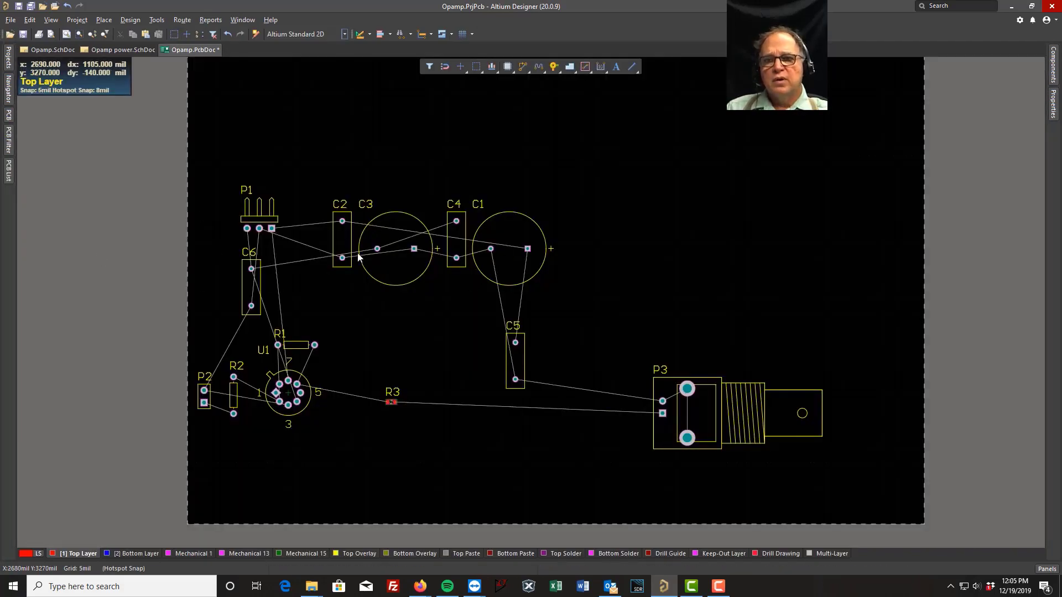
{"action": "left_click_drag", "start_coordinate": [249, 286], "coordinate": [371, 451]}
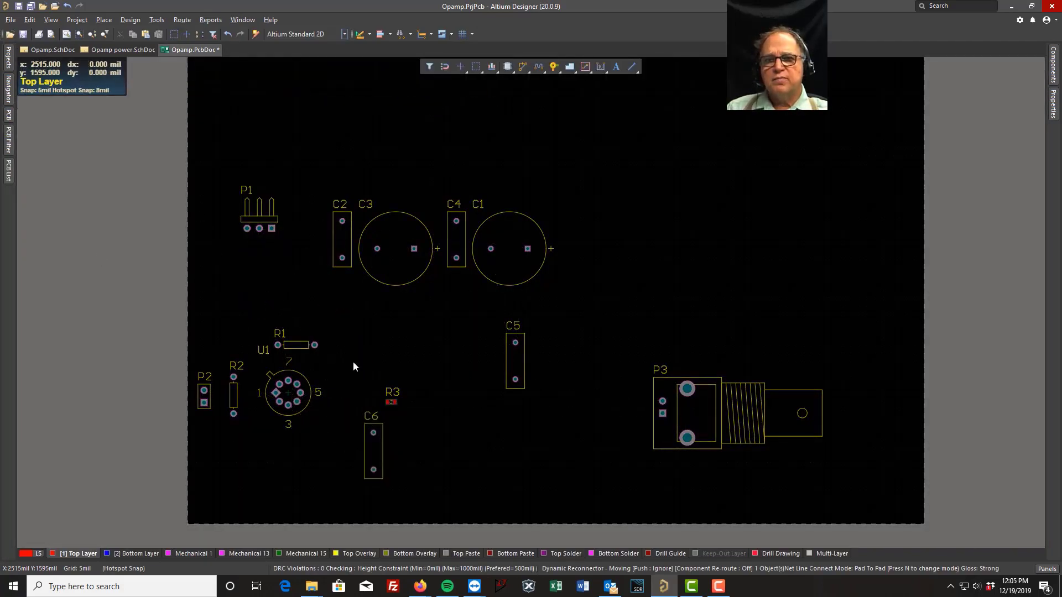
{"action": "left_click_drag", "start_coordinate": [270, 221], "coordinate": [363, 288]}
{"action": "key", "text": "space"}
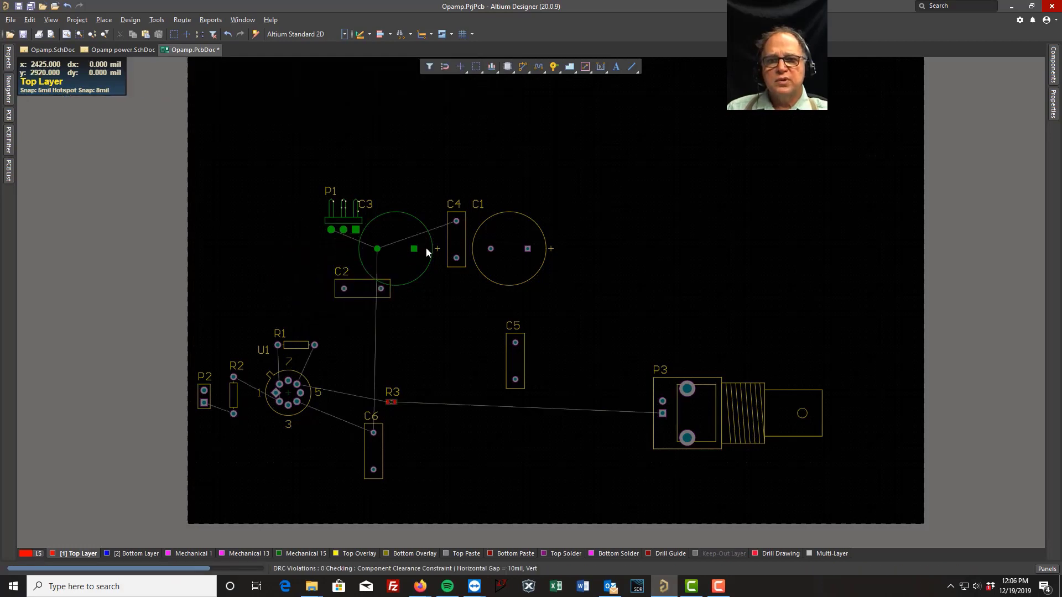
Place C4 horizontally beside C2, and position C3 and C1 on the left and right sides of header P1
{"action": "left_click_drag", "start_coordinate": [454, 238], "coordinate": [295, 285]}
{"action": "key", "text": "space"}
{"action": "left_click_drag", "start_coordinate": [414, 248], "coordinate": [277, 222]}
{"action": "left_click_drag", "start_coordinate": [516, 233], "coordinate": [420, 228]}
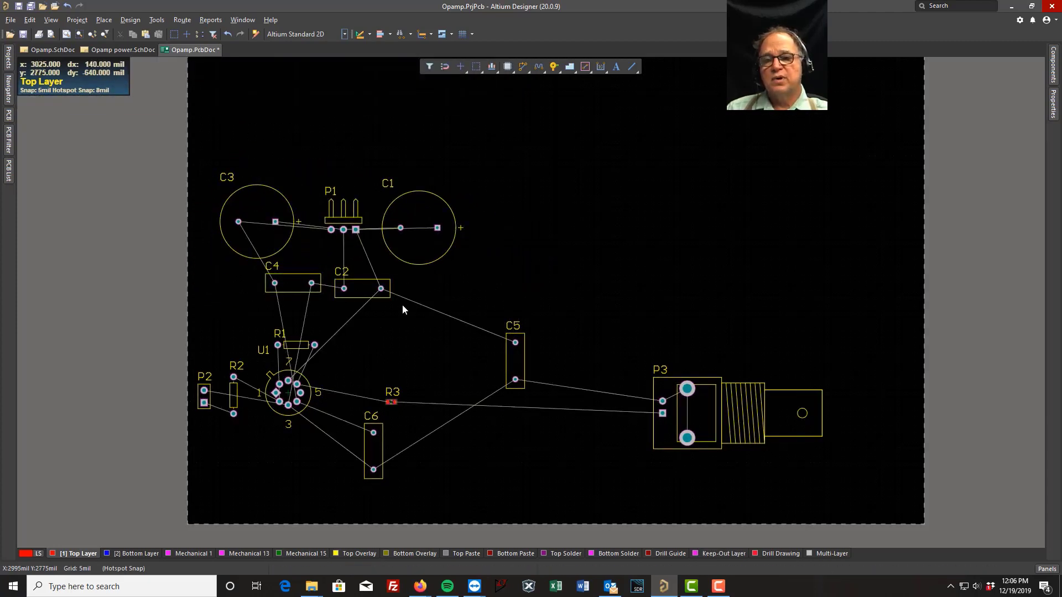
Tighten the power section by lining up C4 and C2 directly below P1 and lowering C3 and C1 on either side
{"action": "left_click_drag", "start_coordinate": [295, 293], "coordinate": [355, 315]}
{"action": "left_click_drag", "start_coordinate": [348, 227], "coordinate": [331, 266]}
{"action": "left_click_drag", "start_coordinate": [262, 240], "coordinate": [235, 279]}
{"action": "left_click_drag", "start_coordinate": [423, 250], "coordinate": [436, 280]}
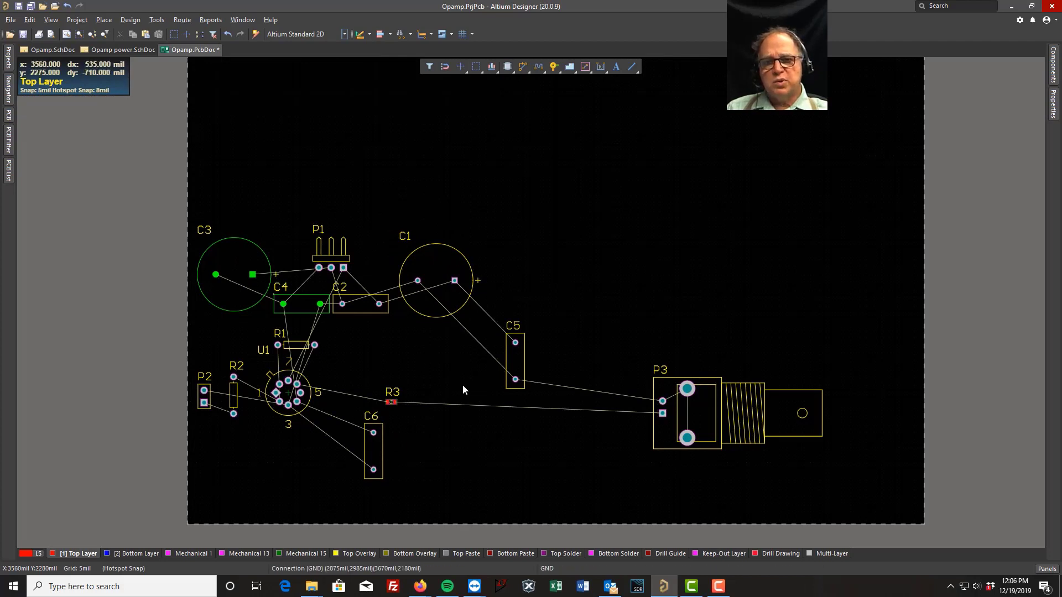
Place C6 horizontally directly below U1 and C5 vertically to the right of U1
{"action": "left_click_drag", "start_coordinate": [373, 466], "coordinate": [233, 224]}
{"action": "key", "text": "space"}
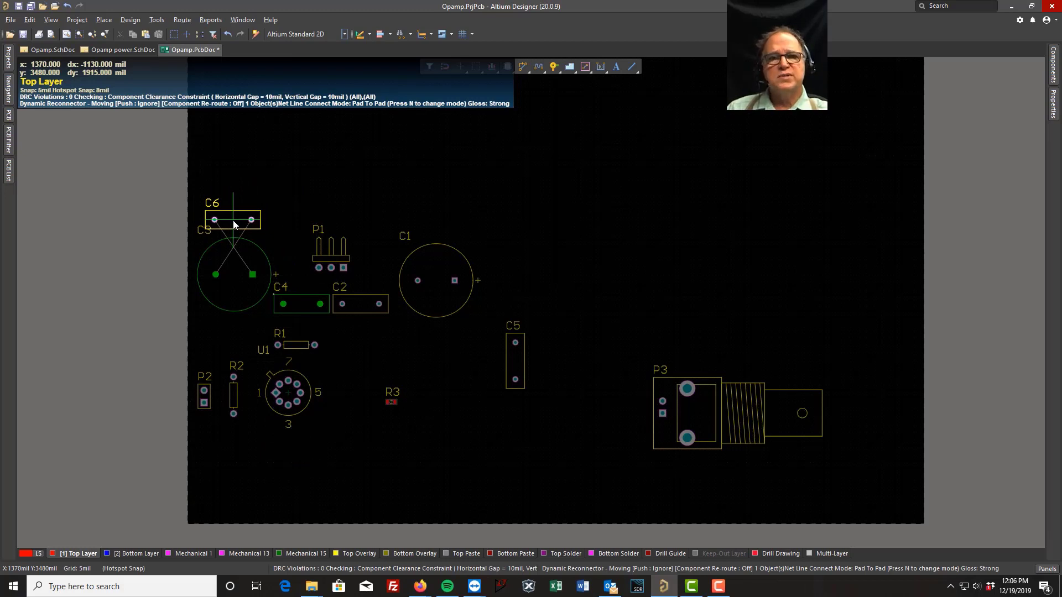
{"action": "left_click_drag", "start_coordinate": [233, 224], "coordinate": [292, 442]}
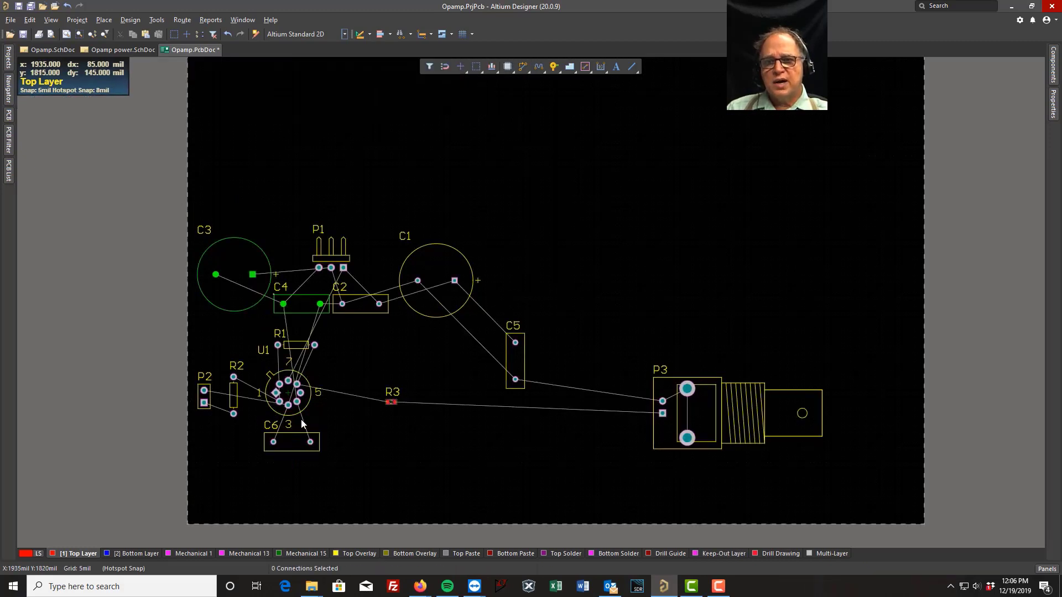
{"action": "left_click_drag", "start_coordinate": [519, 354], "coordinate": [336, 402]}
Move BNC connector P3 left close to C5 and place R3 vertically between C5 and P3
{"action": "left_click_drag", "start_coordinate": [704, 411], "coordinate": [476, 389]}
{"action": "left_click_drag", "start_coordinate": [390, 402], "coordinate": [355, 398]}
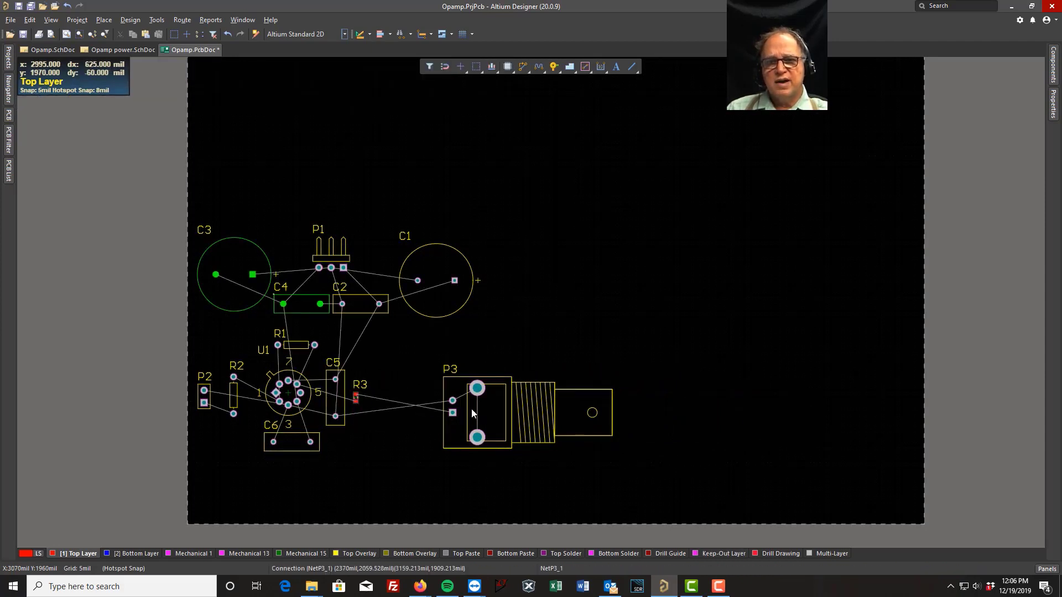
{"action": "left_click_drag", "start_coordinate": [491, 409], "coordinate": [416, 383]}
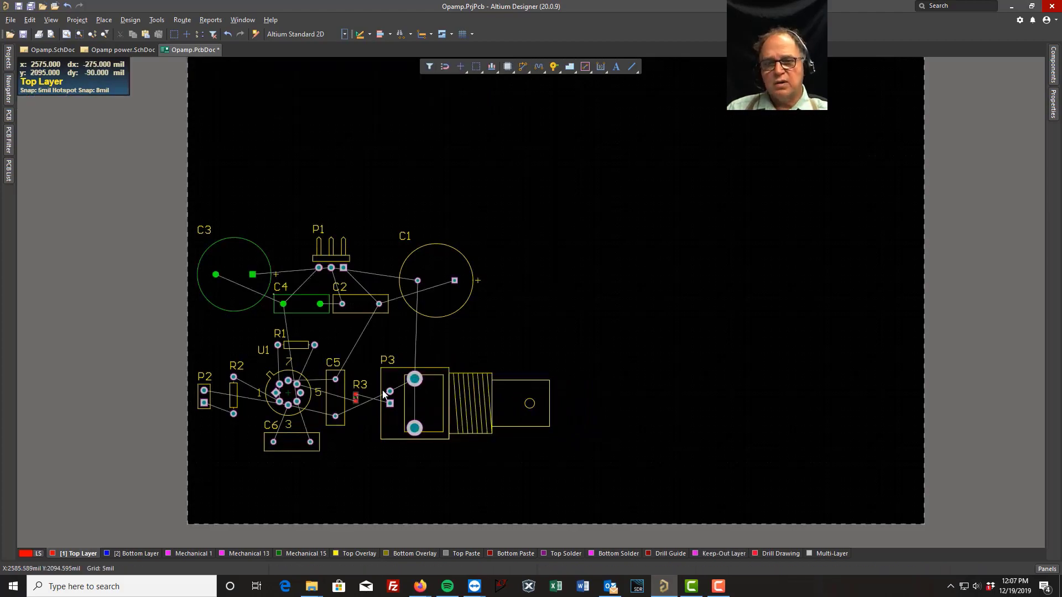
{"action": "scroll", "coordinate": [386, 392], "scroll_direction": "up", "scroll_amount": 2, "text": "ctrl"}
{"action": "scroll", "coordinate": [386, 393], "scroll_direction": "up", "scroll_amount": 3, "text": "ctrl"}
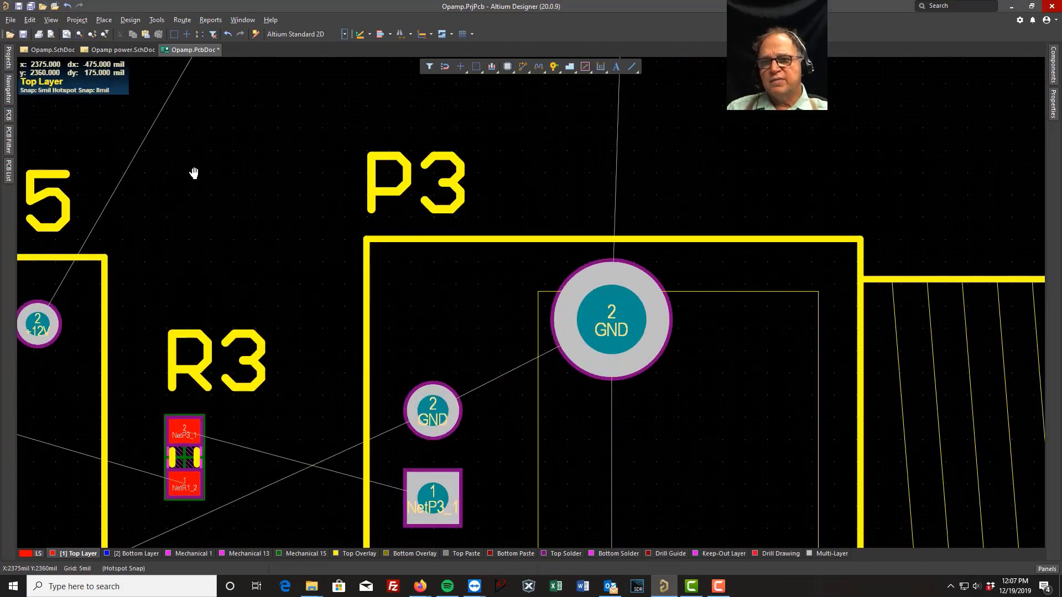
Inspect R3 and the neighbouring pads in 3D from above and below, and compare the normal 2D view with single-layer display
{"action": "right_click_drag", "start_coordinate": [189, 171], "coordinate": [394, 202]}
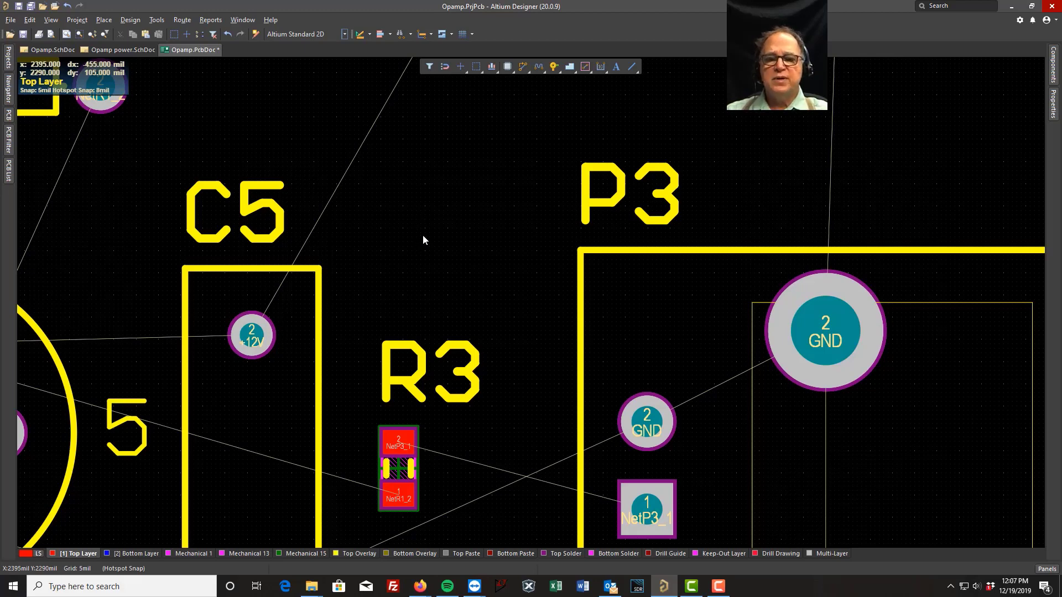
{"action": "key", "text": "3"}
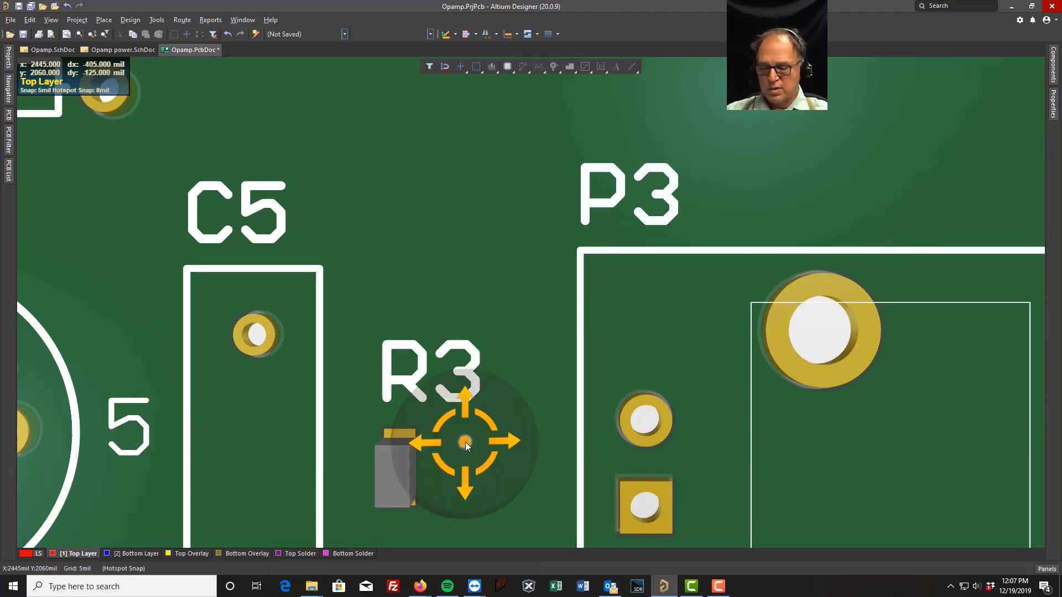
{"action": "right_click_drag", "start_coordinate": [465, 442], "coordinate": [594, 168], "text": "shift"}
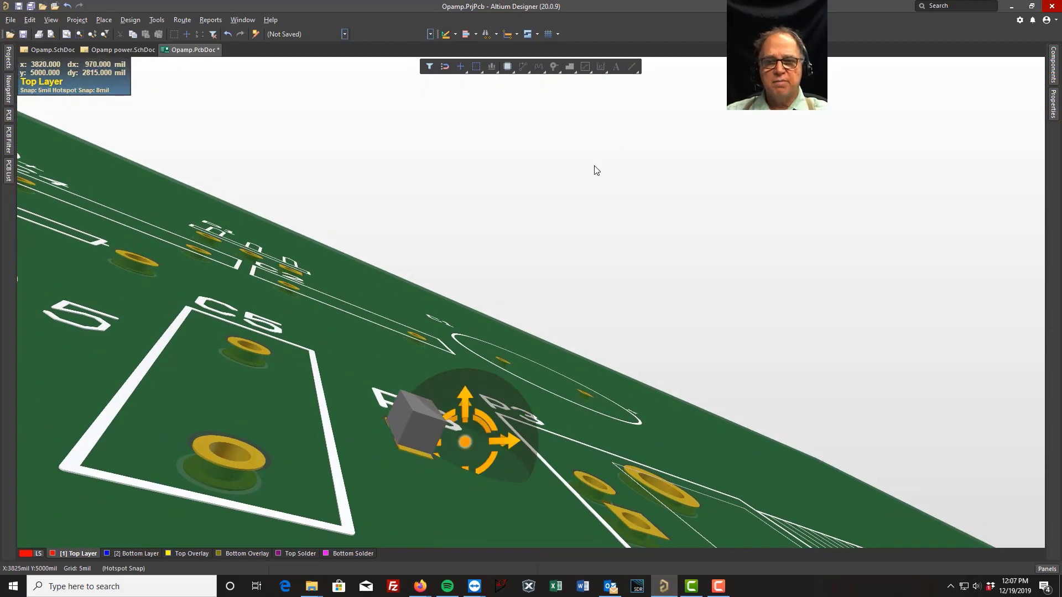
{"action": "key", "text": "v"}
{"action": "key", "text": "b"}
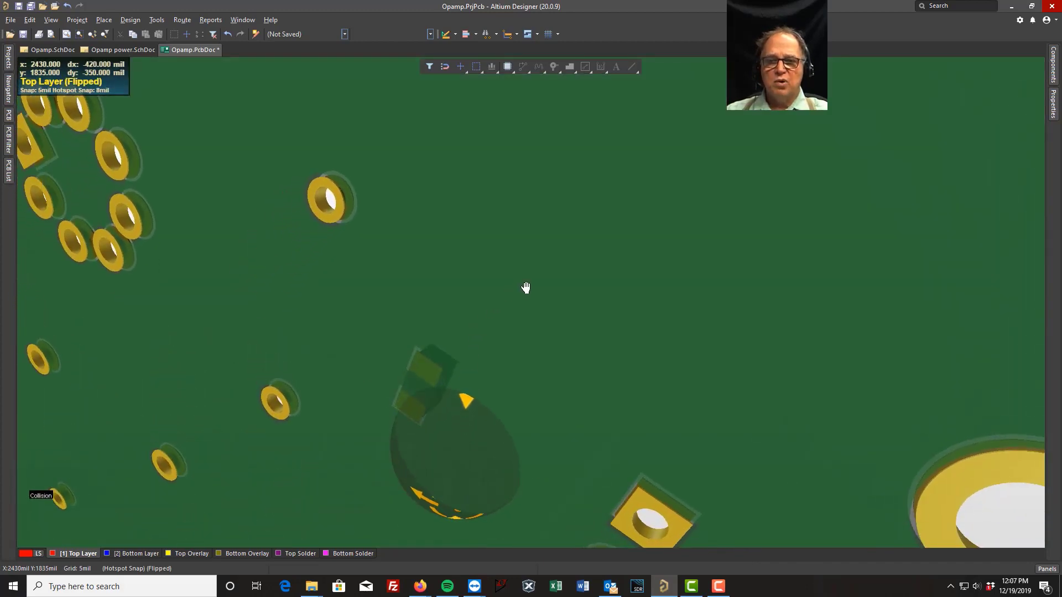
{"action": "key", "text": "v"}
{"action": "key", "text": "b"}
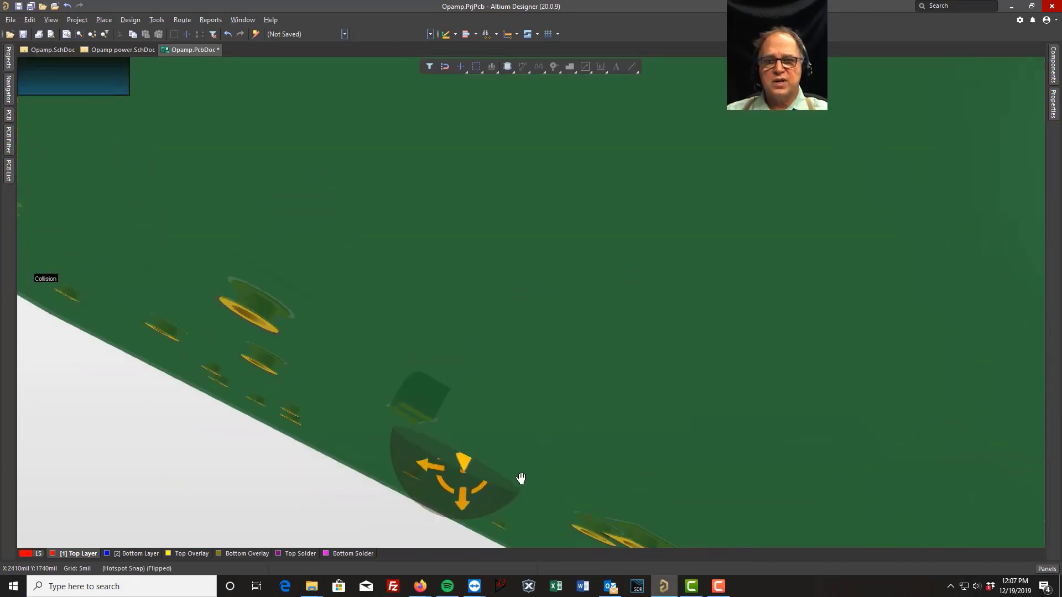
{"action": "right_click_drag", "start_coordinate": [399, 592], "coordinate": [362, 539], "text": "shift"}
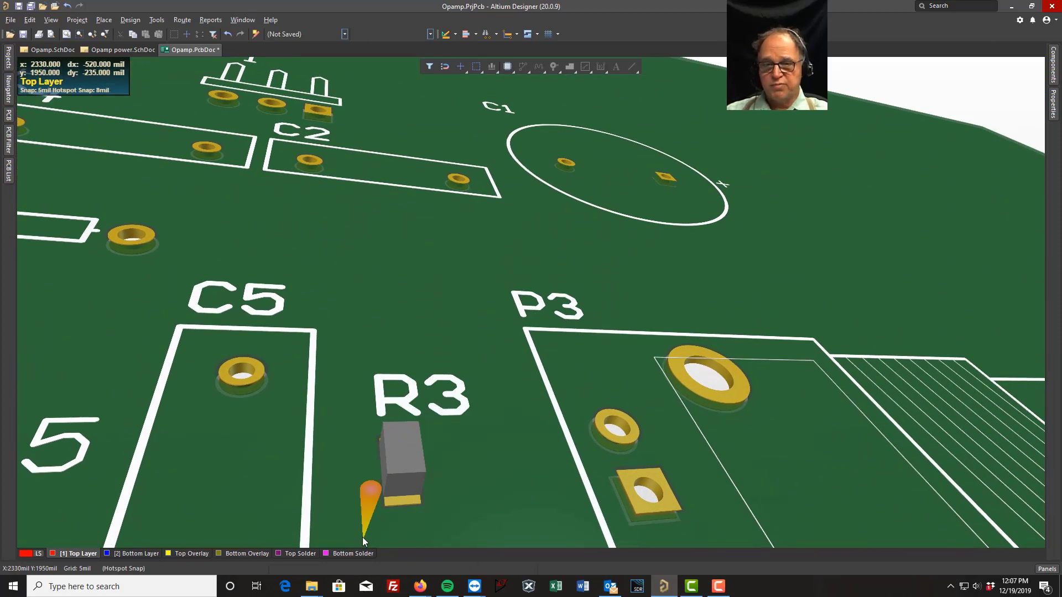
{"action": "key", "text": "2"}
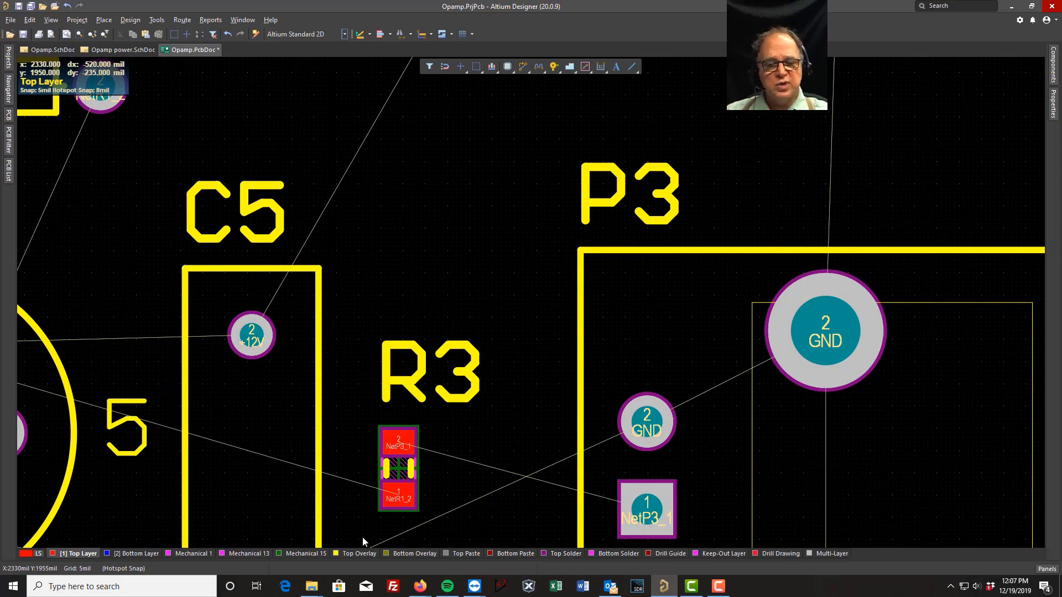
{"action": "key", "text": "shift+s"}
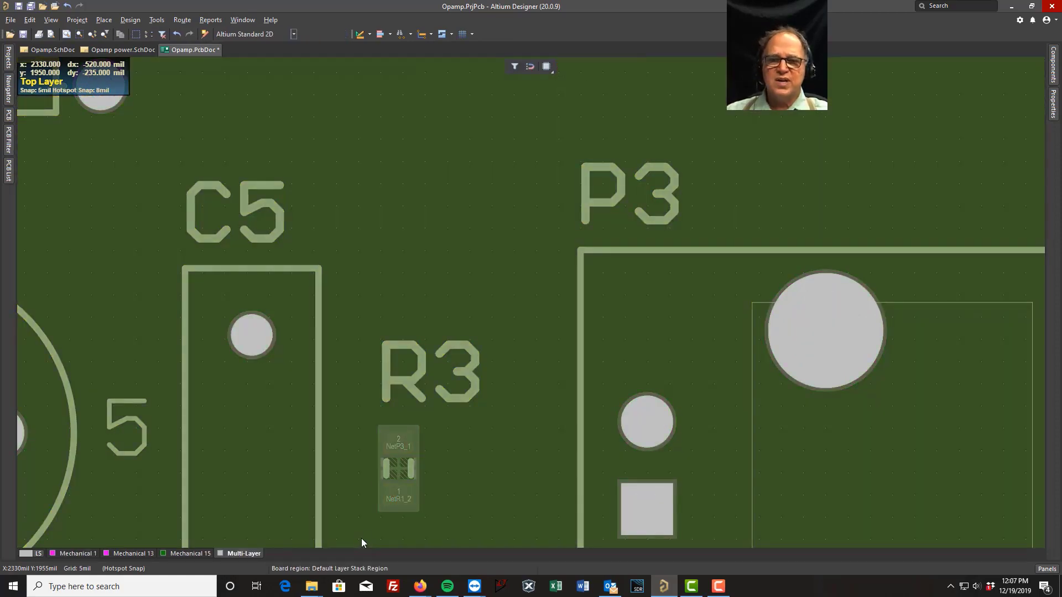
{"action": "key", "text": "shift+s"}
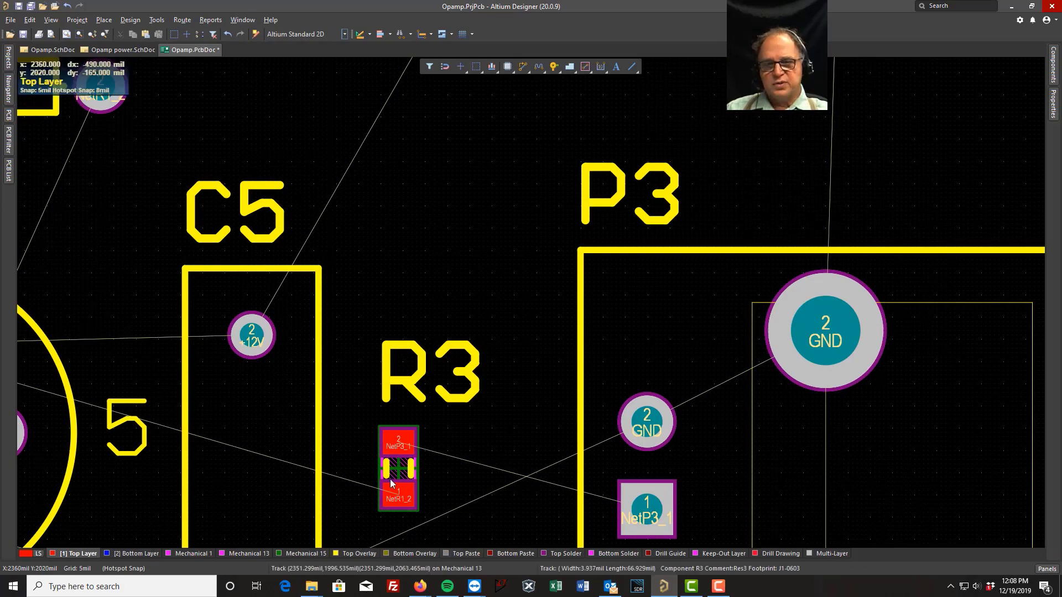
Move capacitor C3 slightly left so that it clears C4
{"action": "scroll", "coordinate": [387, 481], "scroll_direction": "down", "scroll_amount": 4, "text": "ctrl"}
{"action": "scroll", "coordinate": [387, 476], "scroll_direction": "down", "scroll_amount": 3, "text": "ctrl"}
{"action": "scroll", "coordinate": [439, 379], "scroll_direction": "up", "scroll_amount": 2, "text": "ctrl"}
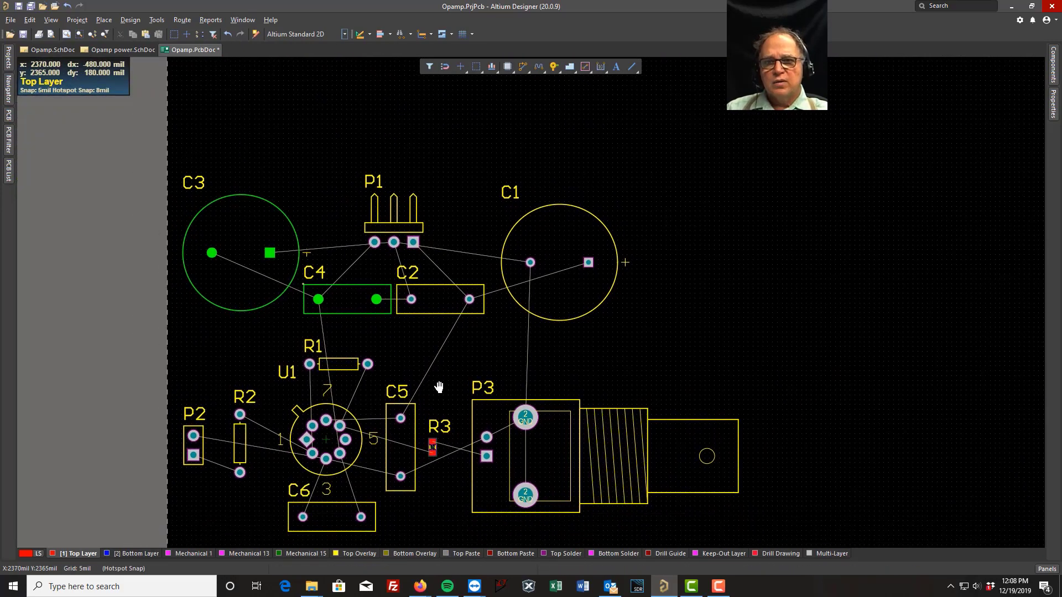
{"action": "left_click_drag", "start_coordinate": [310, 273], "coordinate": [287, 239]}
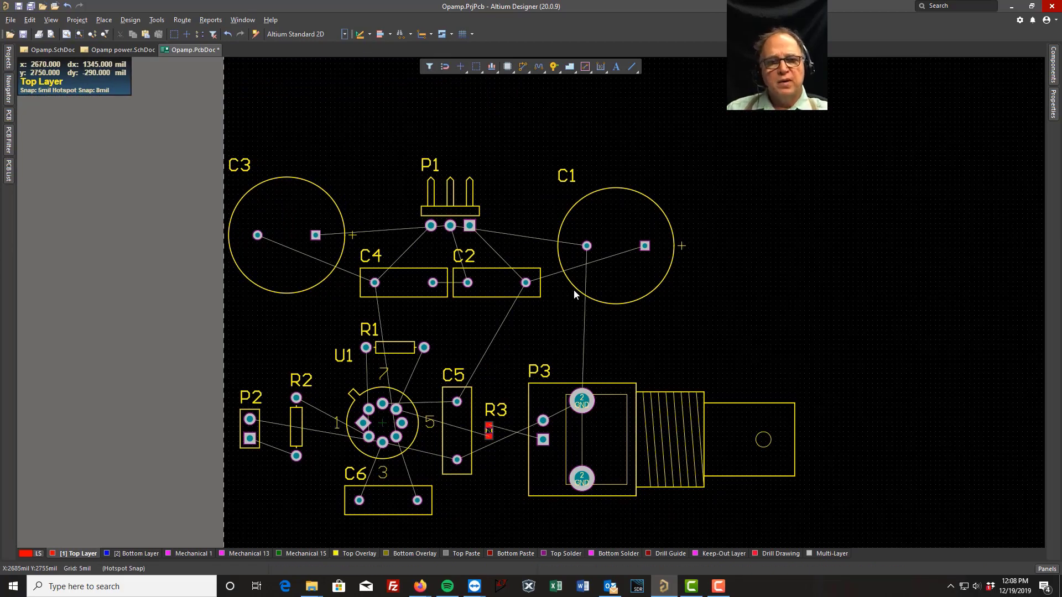
Select all components together and move them down to the lower-left corner of the board
{"action": "scroll", "coordinate": [672, 260], "scroll_direction": "down", "scroll_amount": 4, "text": "ctrl"}
{"action": "right_click_drag", "start_coordinate": [671, 276], "coordinate": [606, 315]}
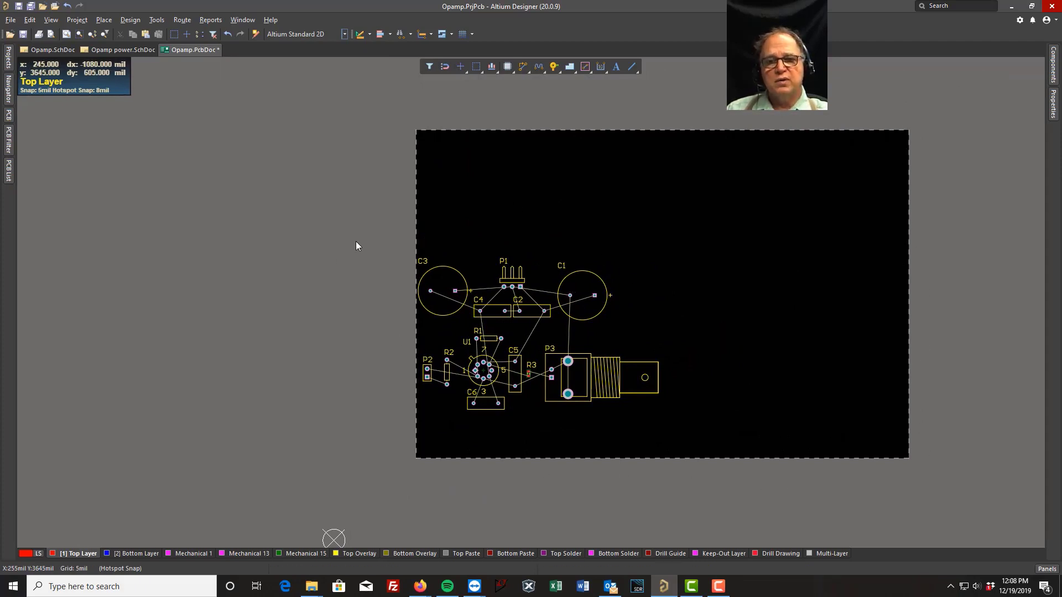
{"action": "left_click_drag", "start_coordinate": [356, 241], "coordinate": [689, 417]}
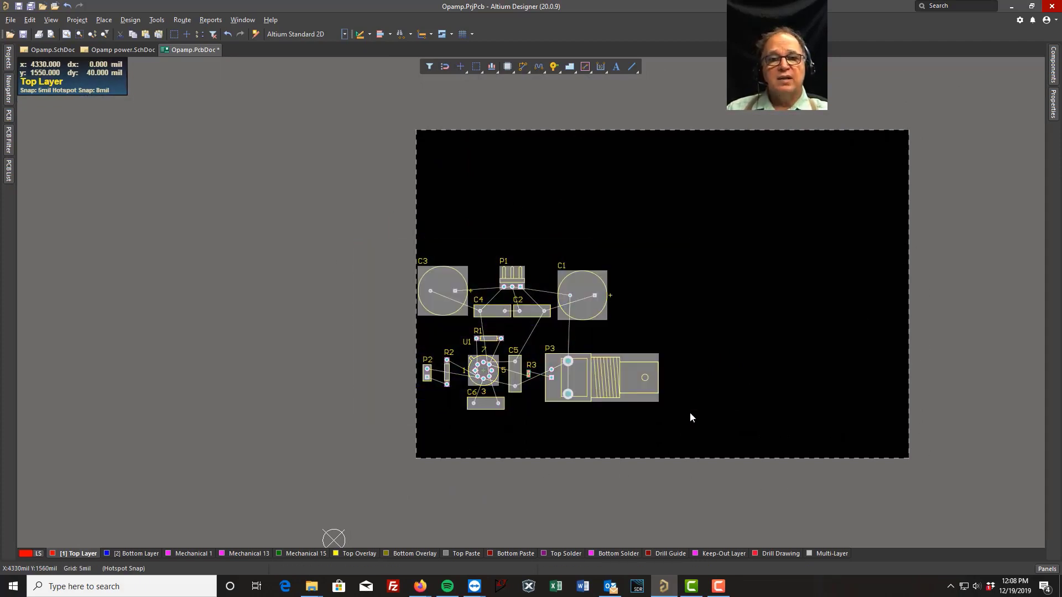
{"action": "left_click_drag", "start_coordinate": [571, 383], "coordinate": [575, 426]}
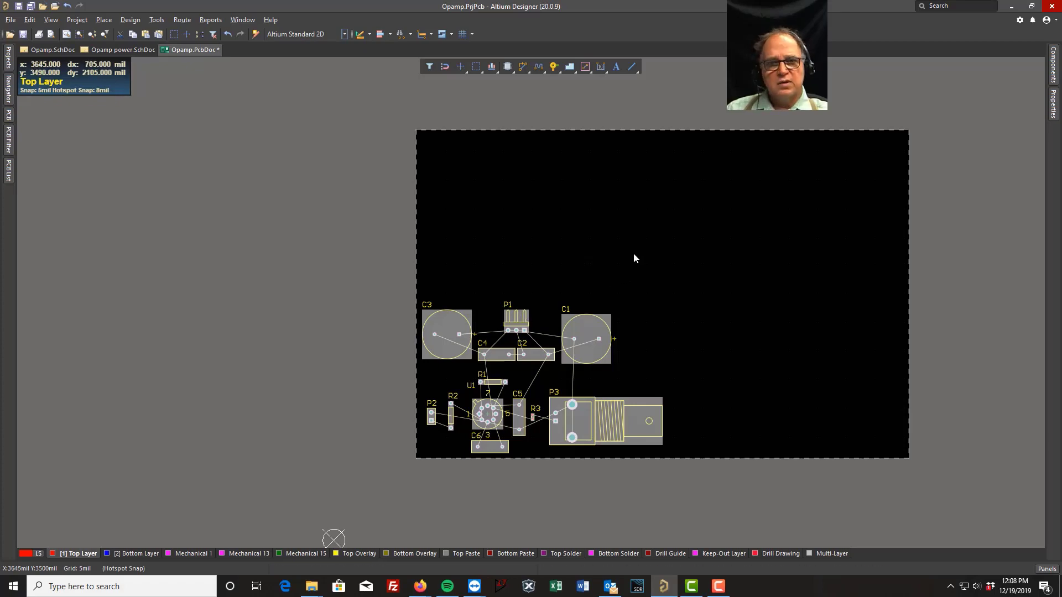
{"action": "left_click", "coordinate": [530, 366]}
Tighten the layout by lowering R1 and capacitors C4, C2, C3 and C1 closer to U1 and P3
{"action": "scroll", "coordinate": [529, 366], "scroll_direction": "up", "scroll_amount": 5, "text": "ctrl"}
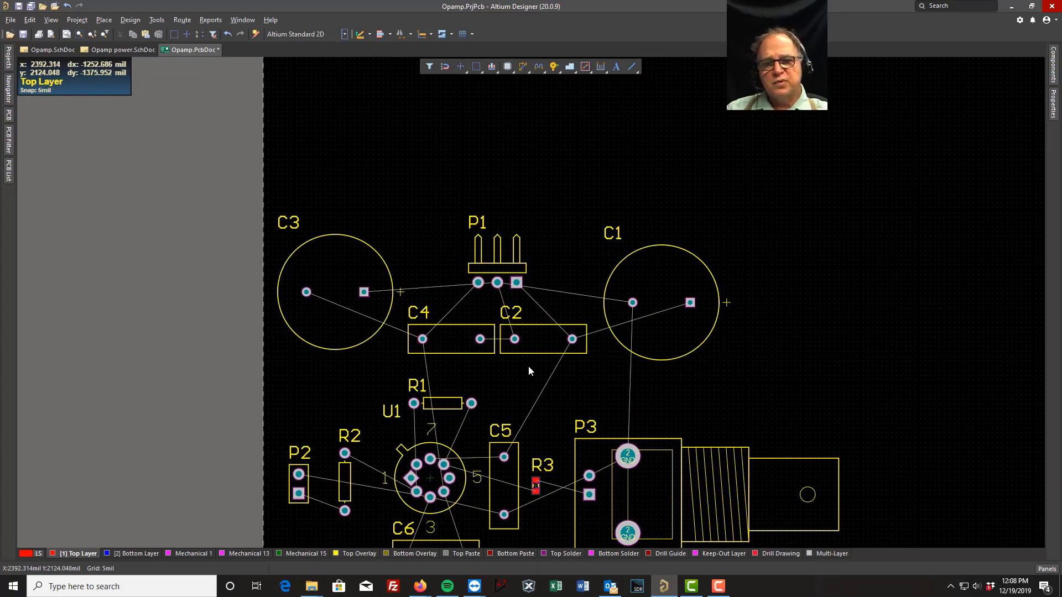
{"action": "left_click_drag", "start_coordinate": [444, 404], "coordinate": [380, 438]}
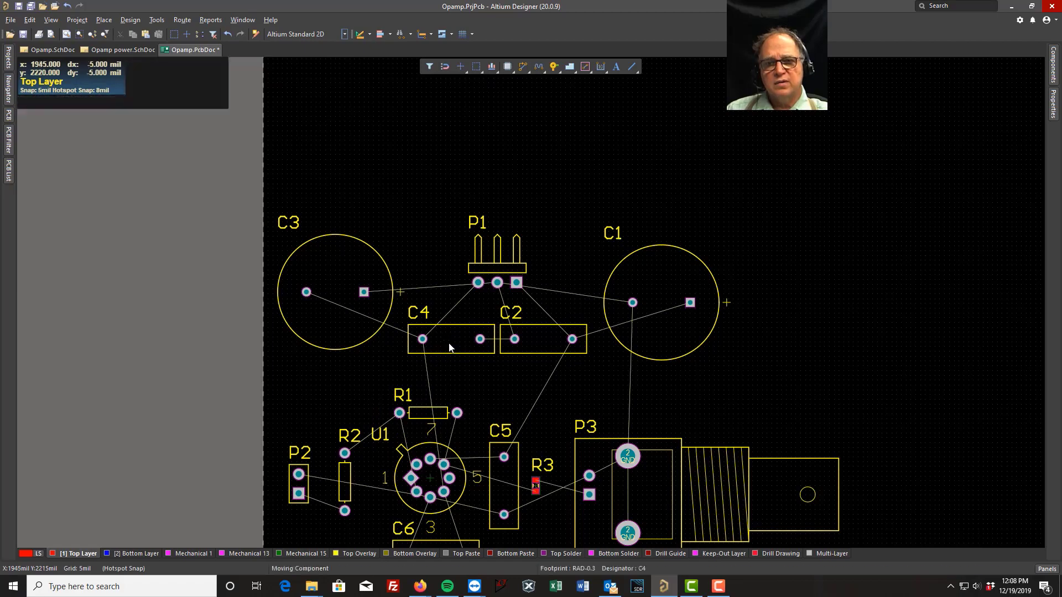
{"action": "left_click_drag", "start_coordinate": [451, 342], "coordinate": [460, 384]}
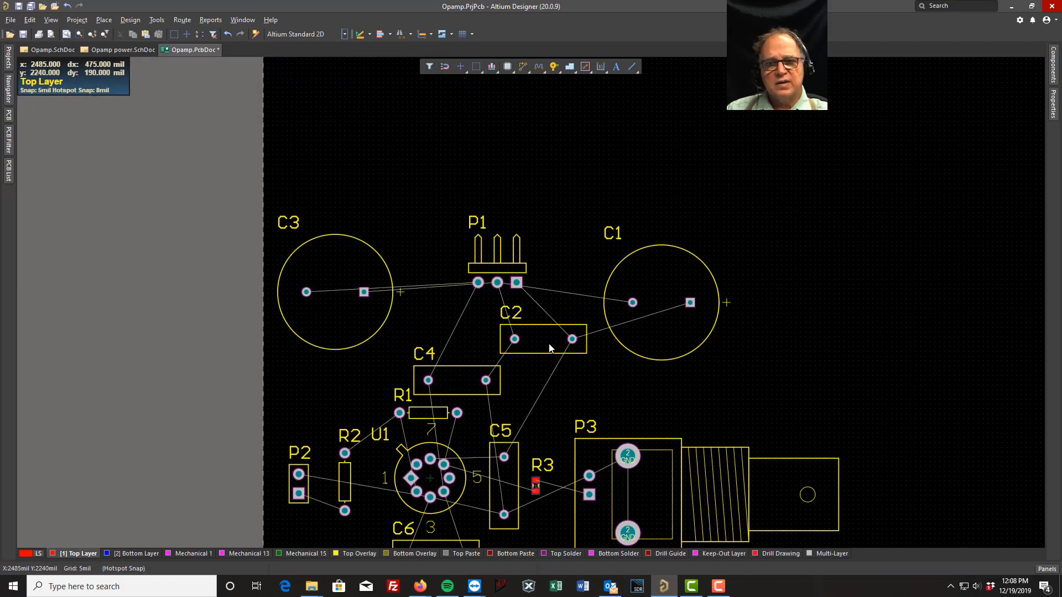
{"action": "left_click_drag", "start_coordinate": [543, 339], "coordinate": [550, 383]}
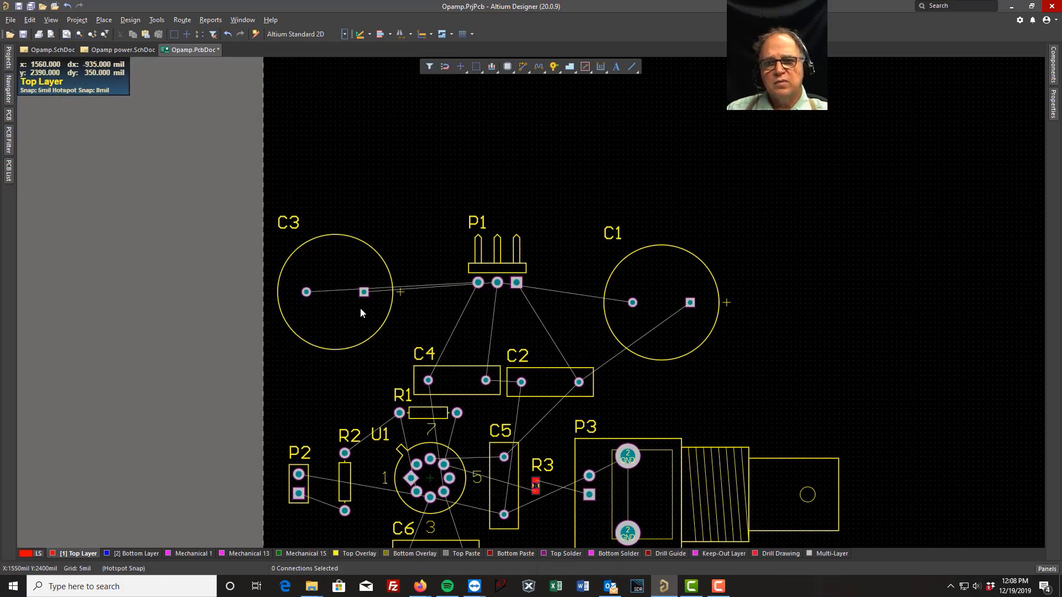
{"action": "left_click_drag", "start_coordinate": [350, 316], "coordinate": [340, 342]}
{"action": "left_click_drag", "start_coordinate": [661, 303], "coordinate": [666, 353]}
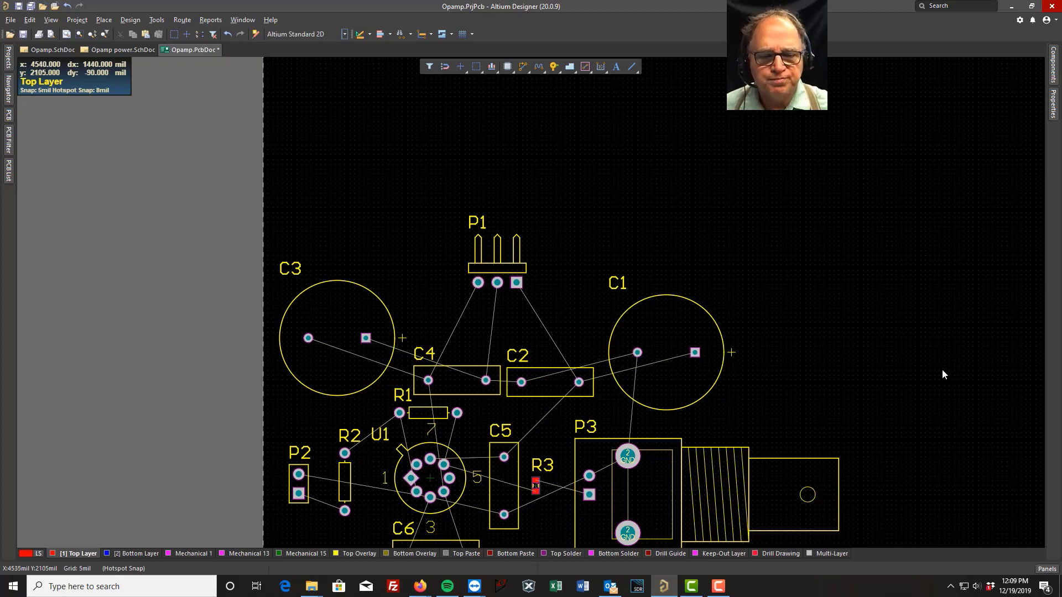
Make the Keep-Out Layer the active drawing layer
{"action": "left_click", "coordinate": [718, 554]}
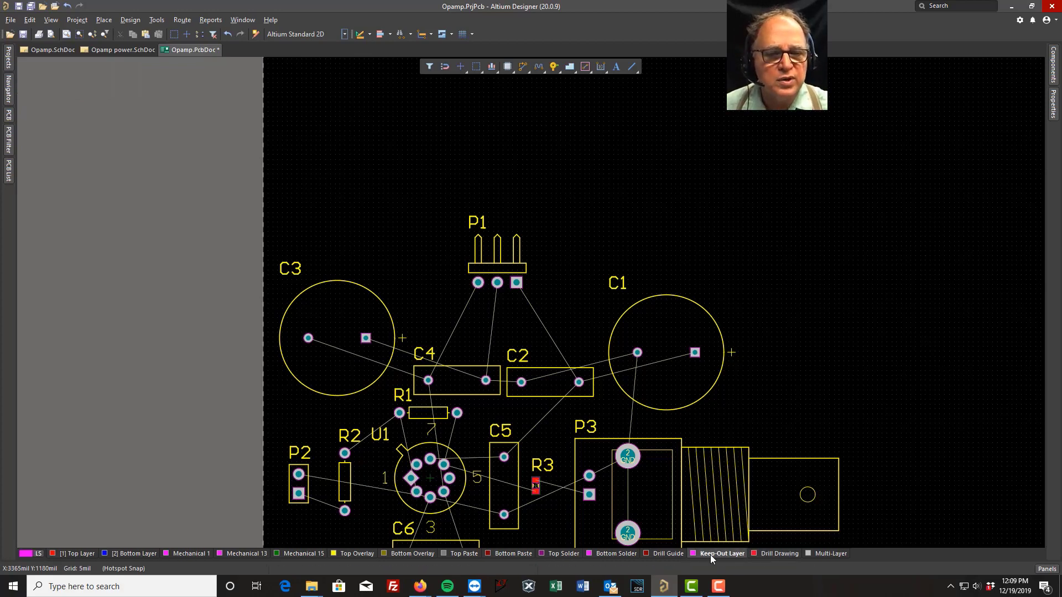
{"action": "left_click", "coordinate": [77, 553]}
{"action": "left_click", "coordinate": [136, 553]}
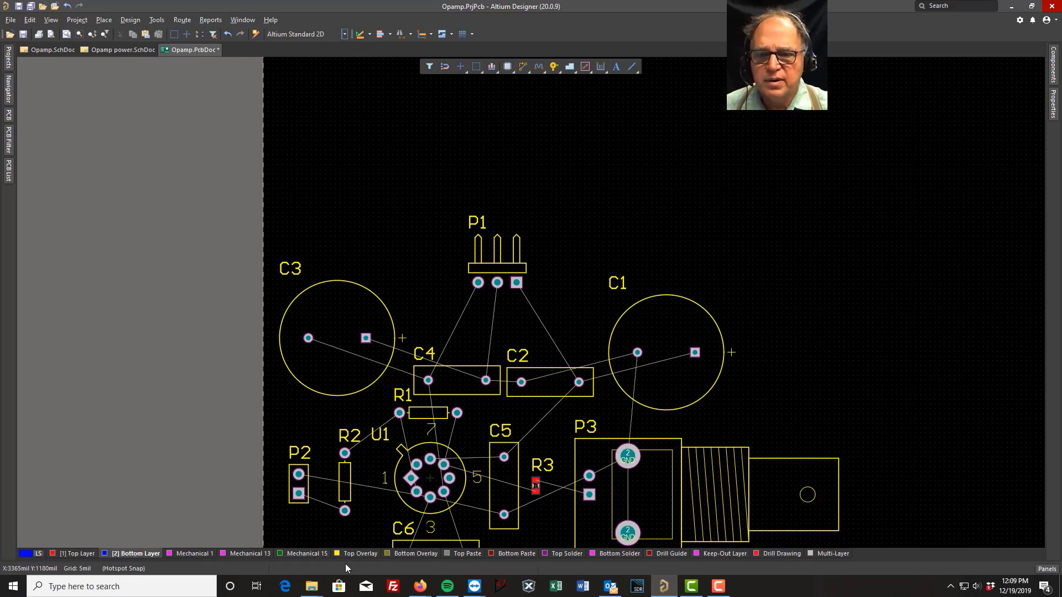
{"action": "left_click", "coordinate": [360, 553]}
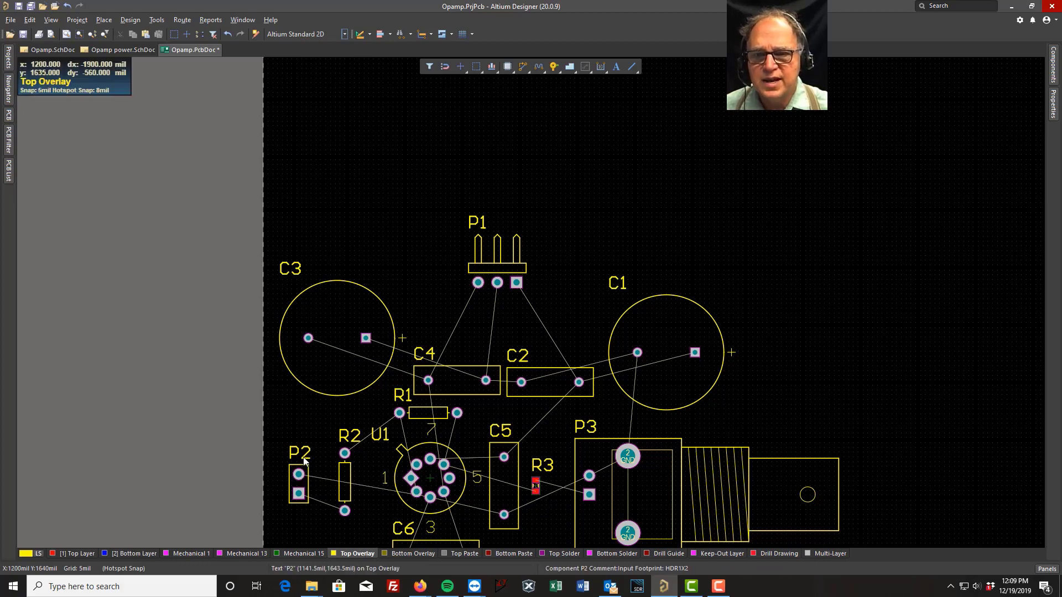
{"action": "left_click", "coordinate": [723, 553]}
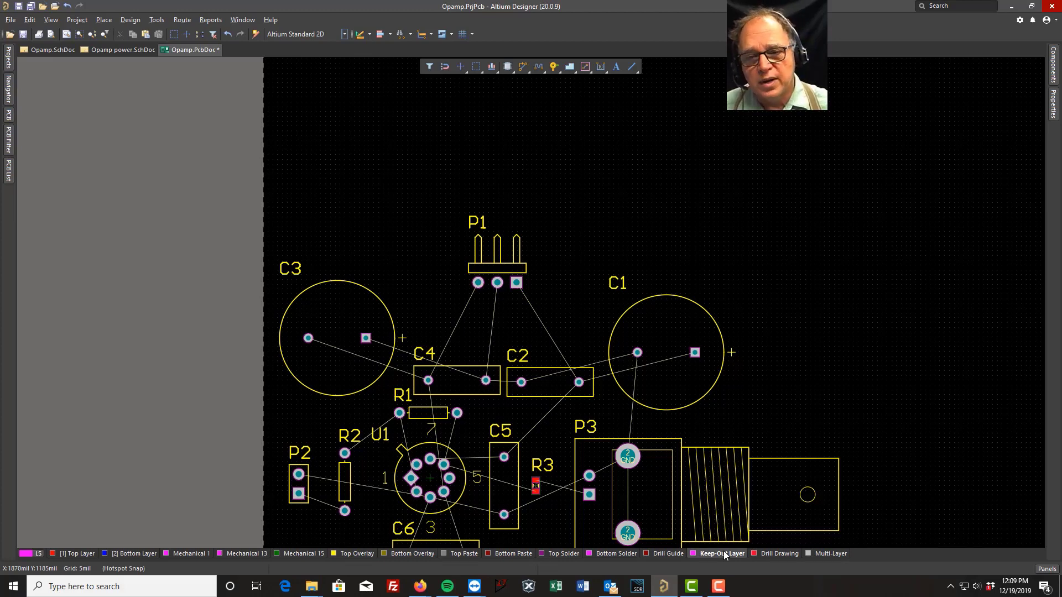
Place a keepout track up the board's left edge from X 1000, Y 1000 mil to X 1000, Y 2700 mil
{"action": "left_click", "coordinate": [105, 21]}
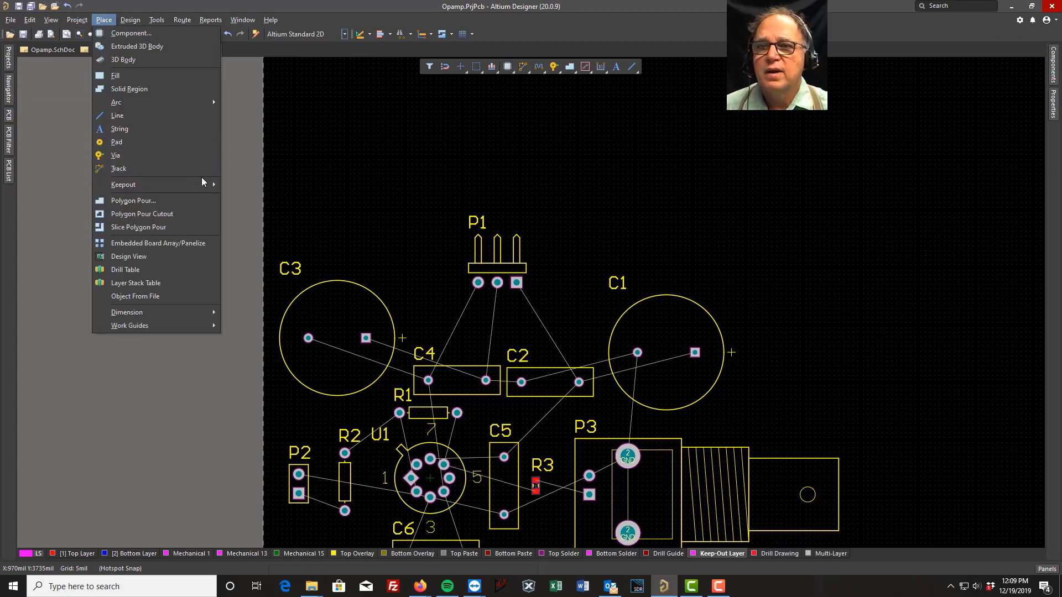
{"action": "mouse_move", "coordinate": [204, 182]}
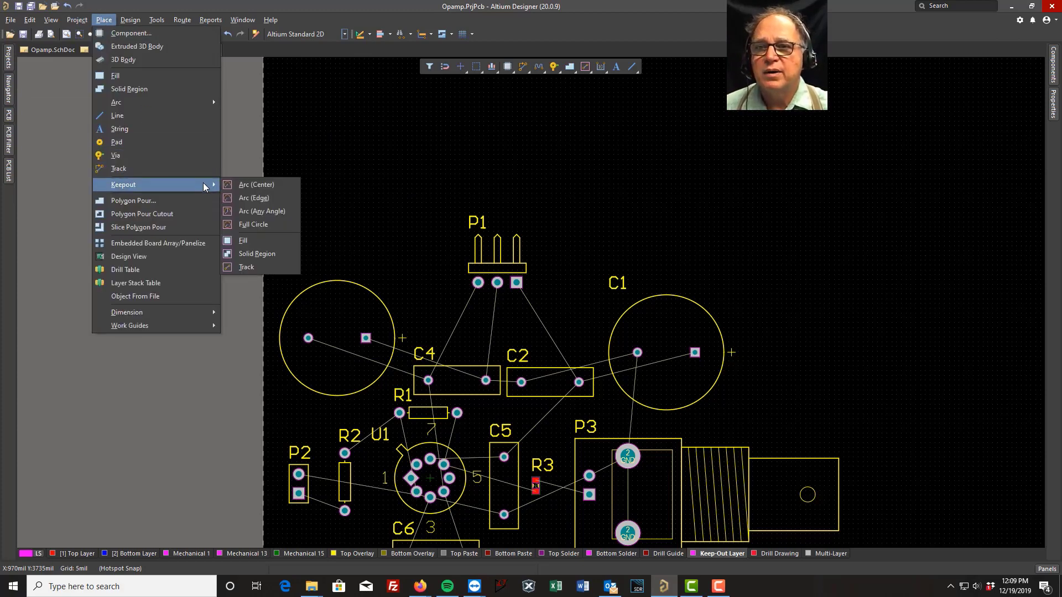
{"action": "left_click", "coordinate": [245, 268]}
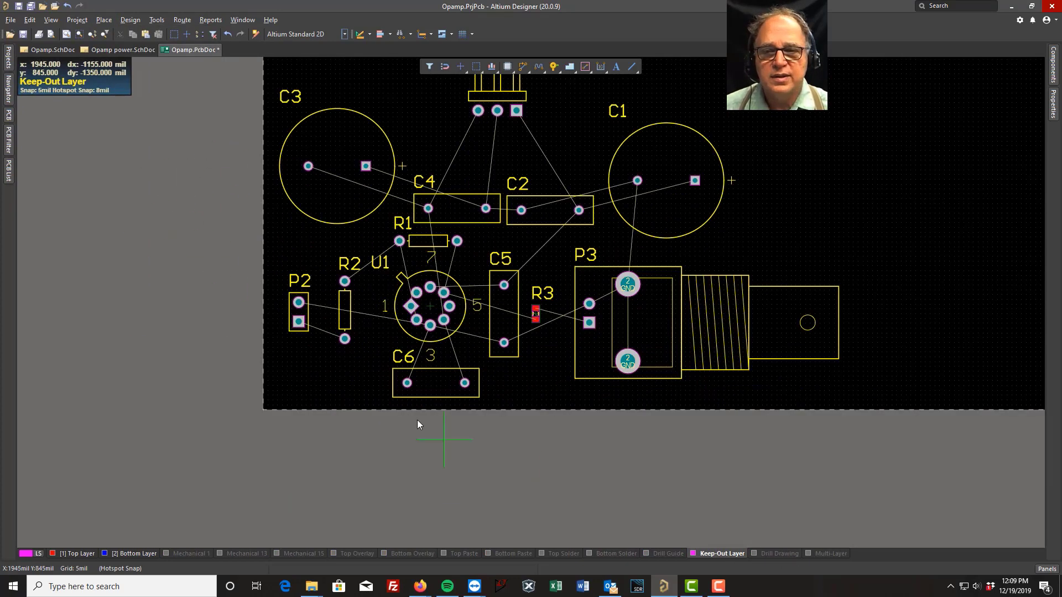
{"action": "scroll", "coordinate": [265, 411], "scroll_direction": "up", "scroll_amount": 3, "text": "ctrl"}
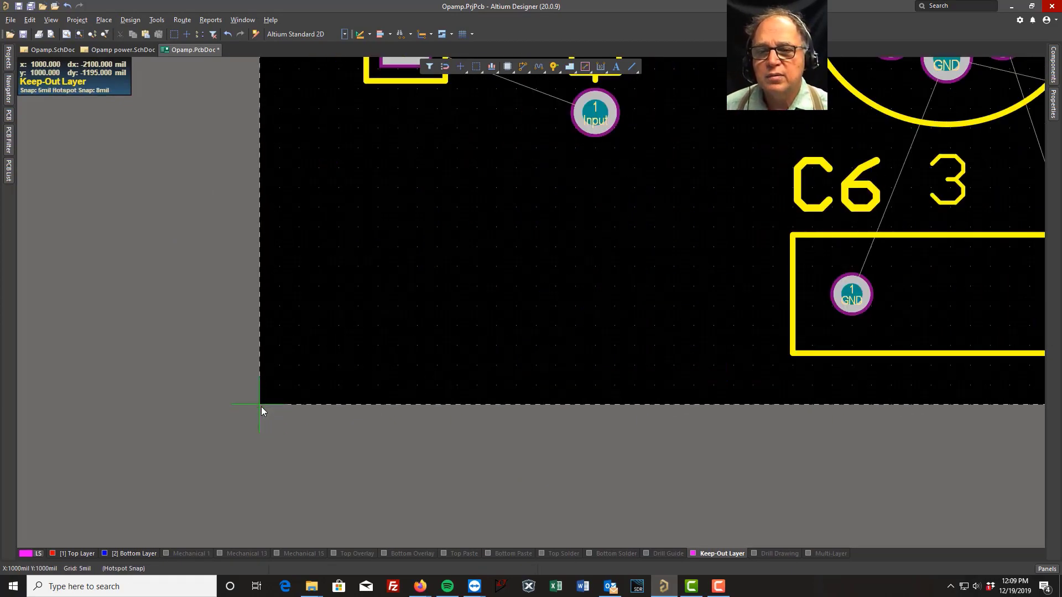
{"action": "left_click", "coordinate": [261, 406]}
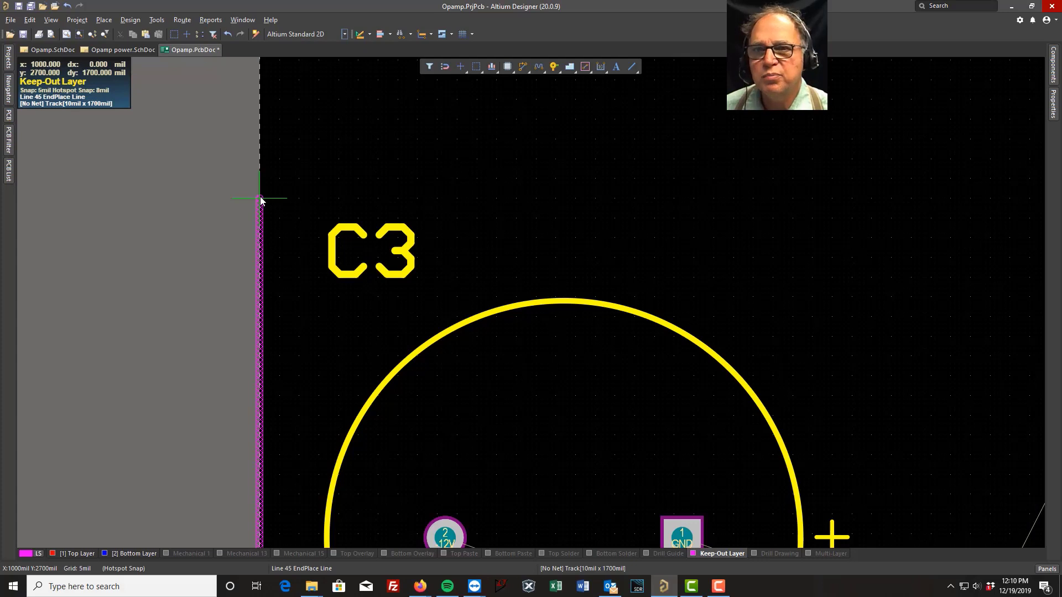
{"action": "left_click", "coordinate": [260, 198]}
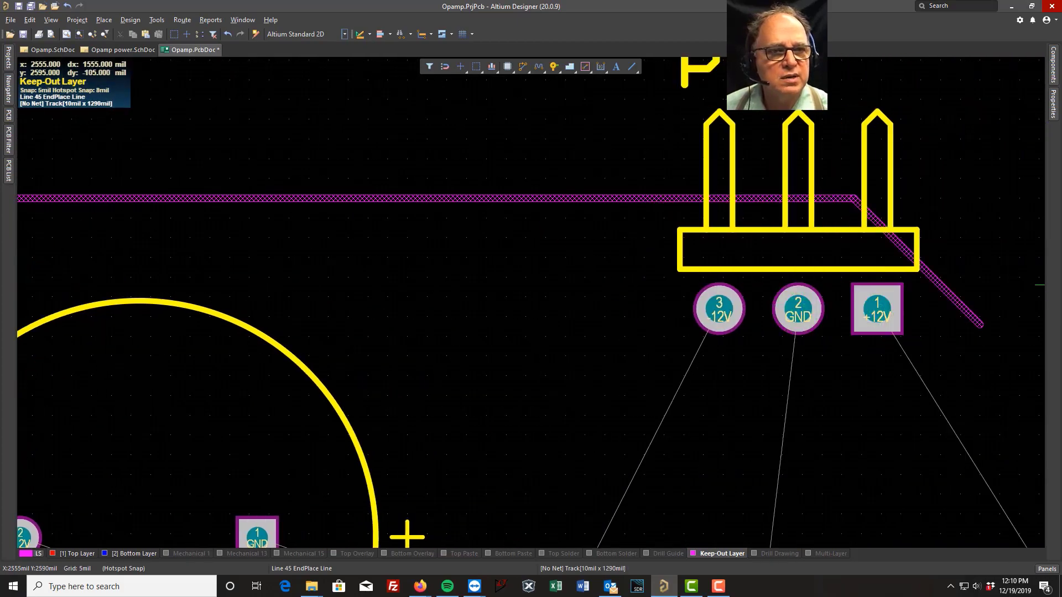
Extend the keepout track horizontally through P1's pins to a corner at X 3500, Y 2700 mil
{"action": "scroll", "coordinate": [1055, 281], "scroll_direction": "down", "scroll_amount": 6, "text": "ctrl"}
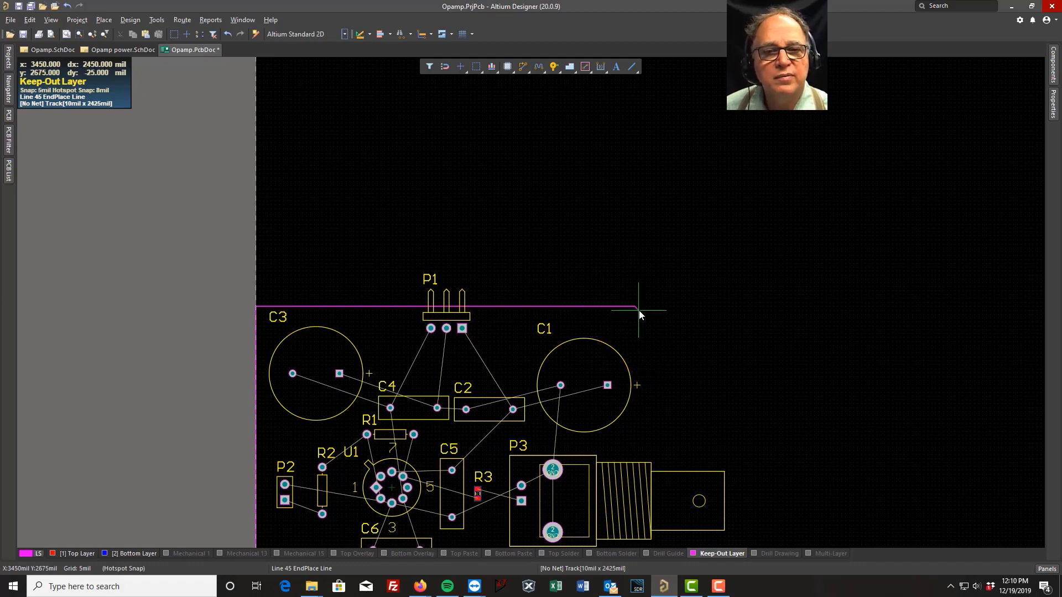
{"action": "scroll", "coordinate": [639, 307], "scroll_direction": "up", "scroll_amount": 6, "text": "ctrl"}
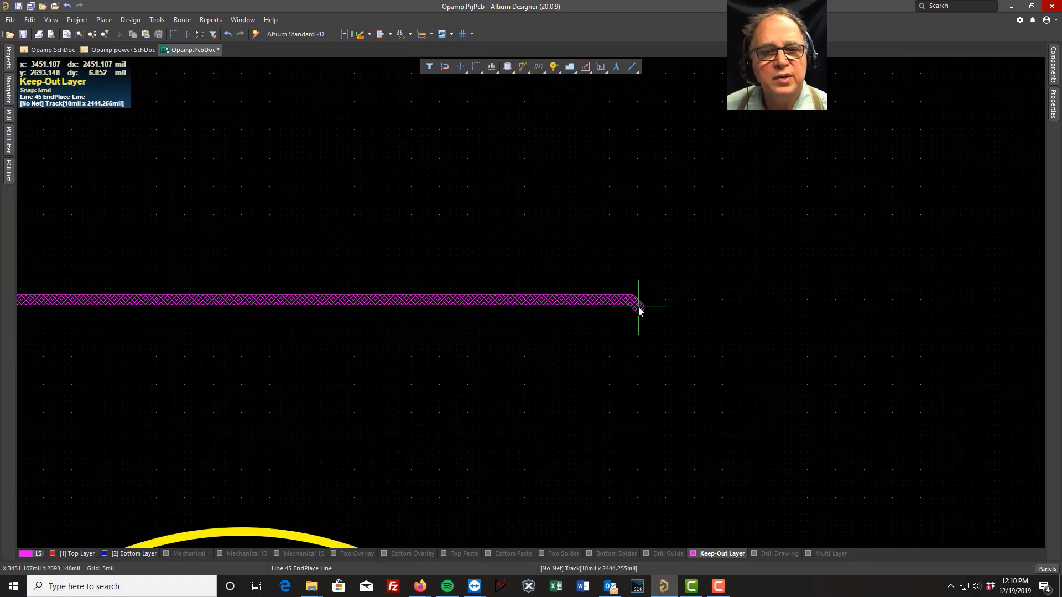
{"action": "left_click", "coordinate": [694, 299]}
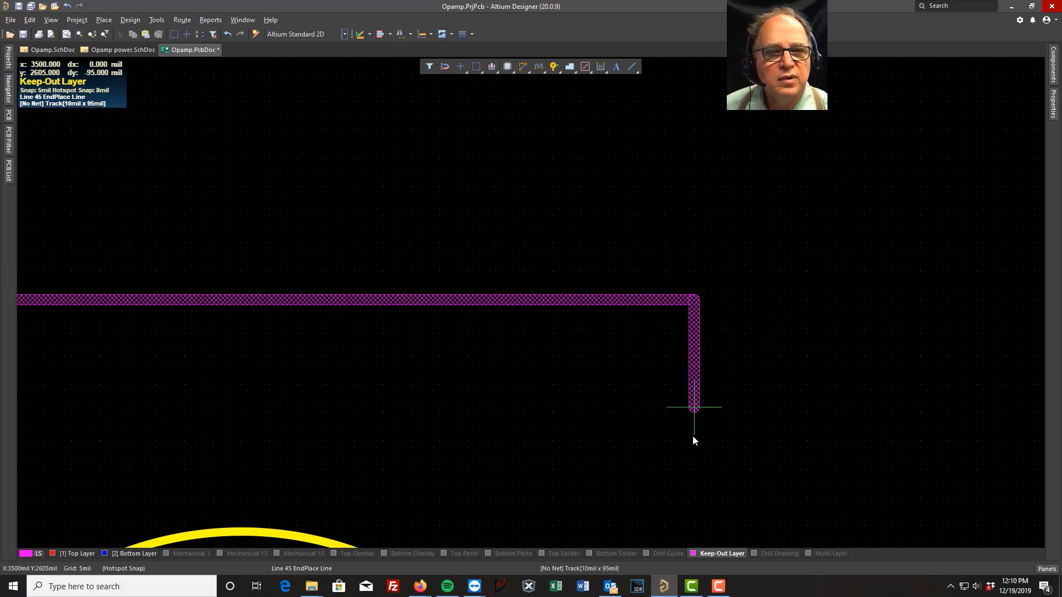
Run the keepout track straight down across P3's threaded section to the board's lower edge at X 3500, Y 1000 mil
{"action": "scroll", "coordinate": [697, 506], "scroll_direction": "down", "scroll_amount": 10}
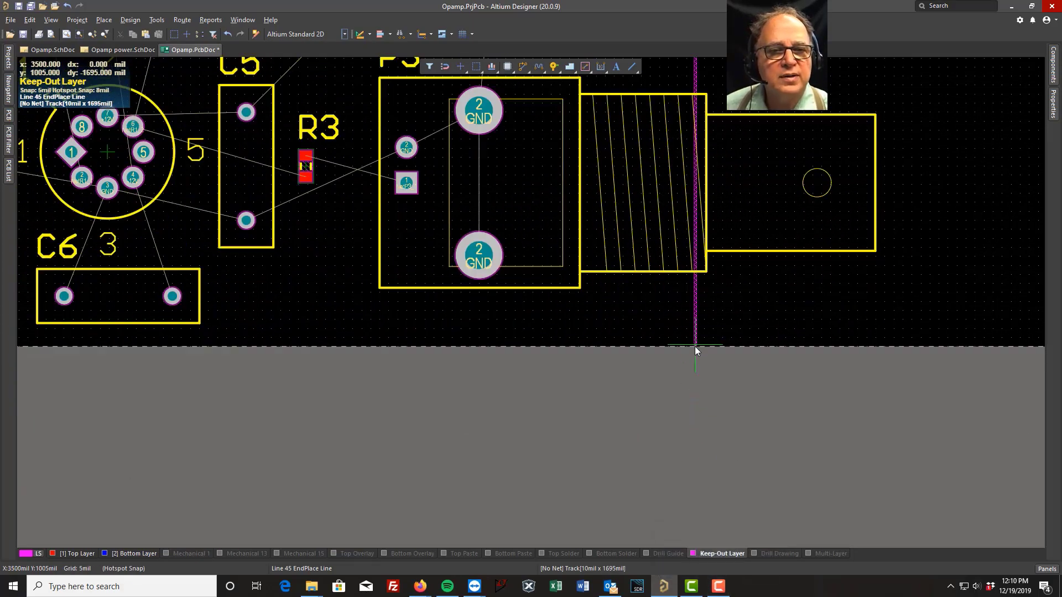
{"action": "scroll", "coordinate": [694, 346], "scroll_direction": "up", "scroll_amount": 4, "text": "ctrl"}
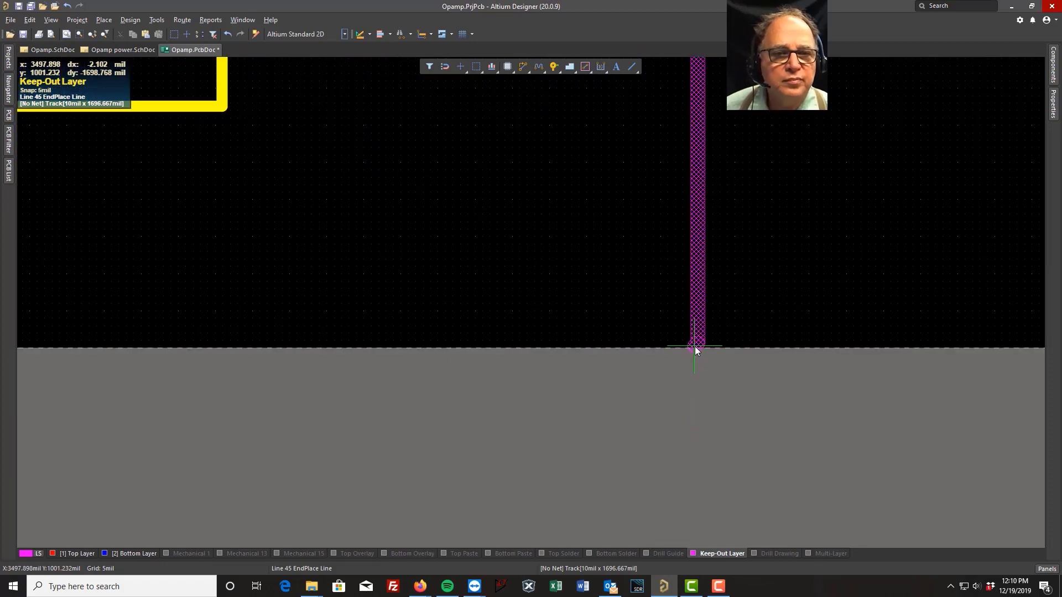
{"action": "scroll", "coordinate": [698, 347], "scroll_direction": "down", "scroll_amount": 5, "text": "ctrl"}
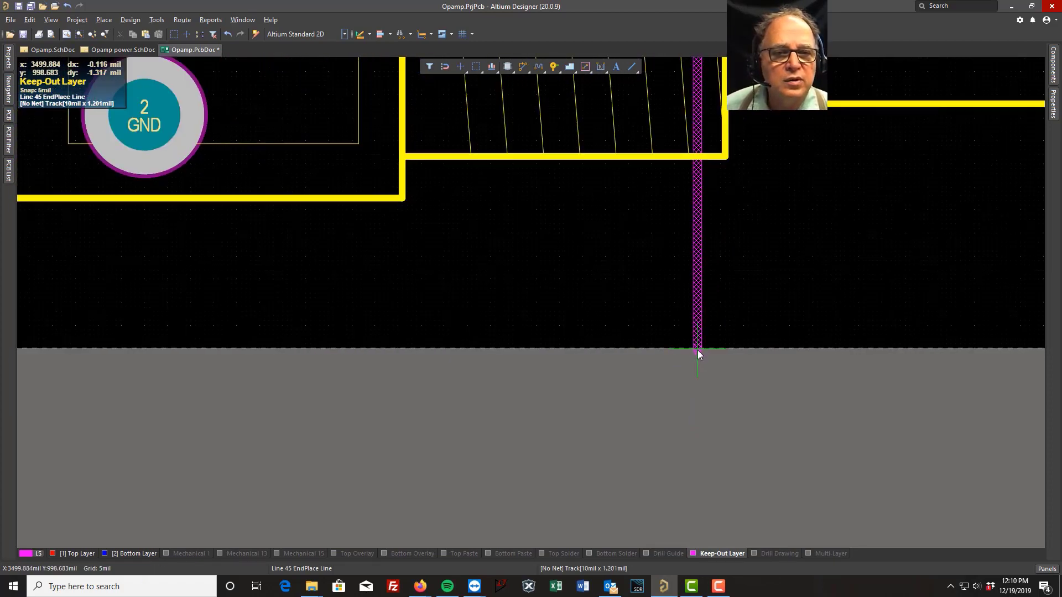
Run the keepout track along the board's lower edge to close the outline at X 1000, Y 1000 mil
{"action": "left_click", "coordinate": [698, 361]}
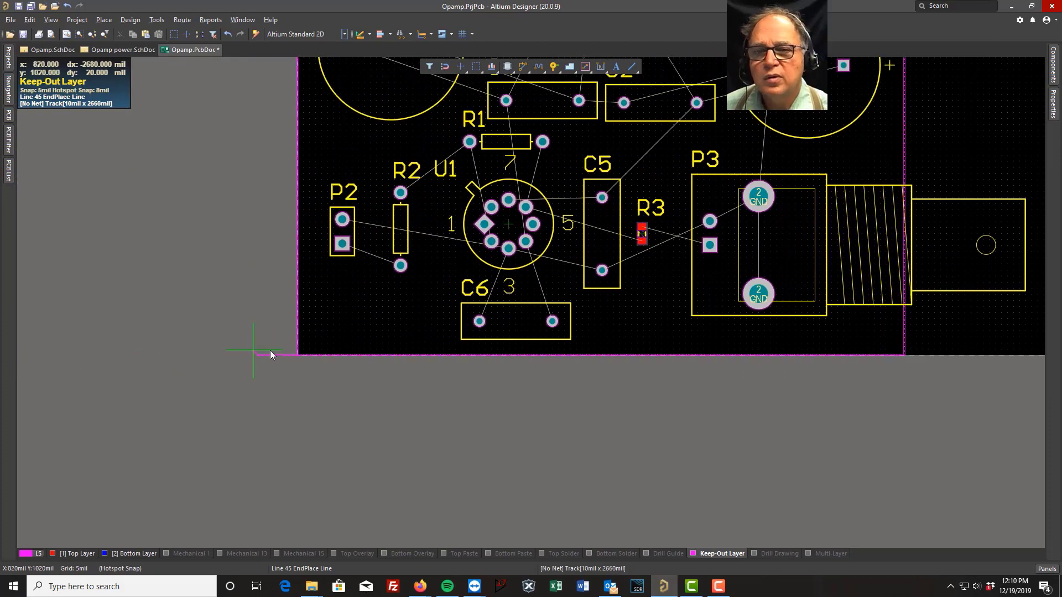
{"action": "scroll", "coordinate": [296, 356], "scroll_direction": "up", "scroll_amount": 4, "text": "ctrl"}
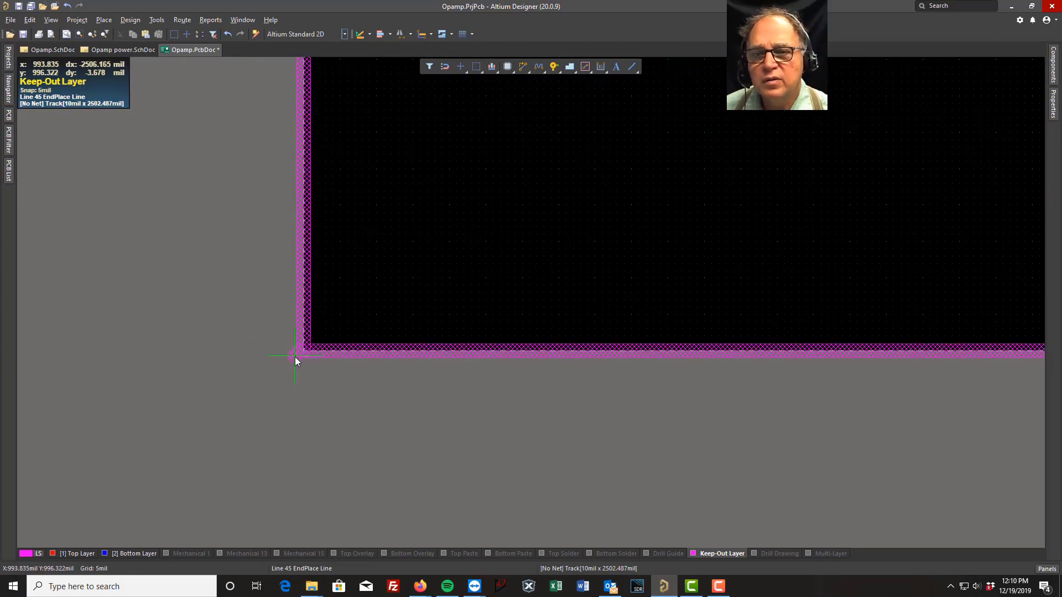
{"action": "left_click", "coordinate": [297, 355]}
{"action": "left_click", "coordinate": [305, 351]}
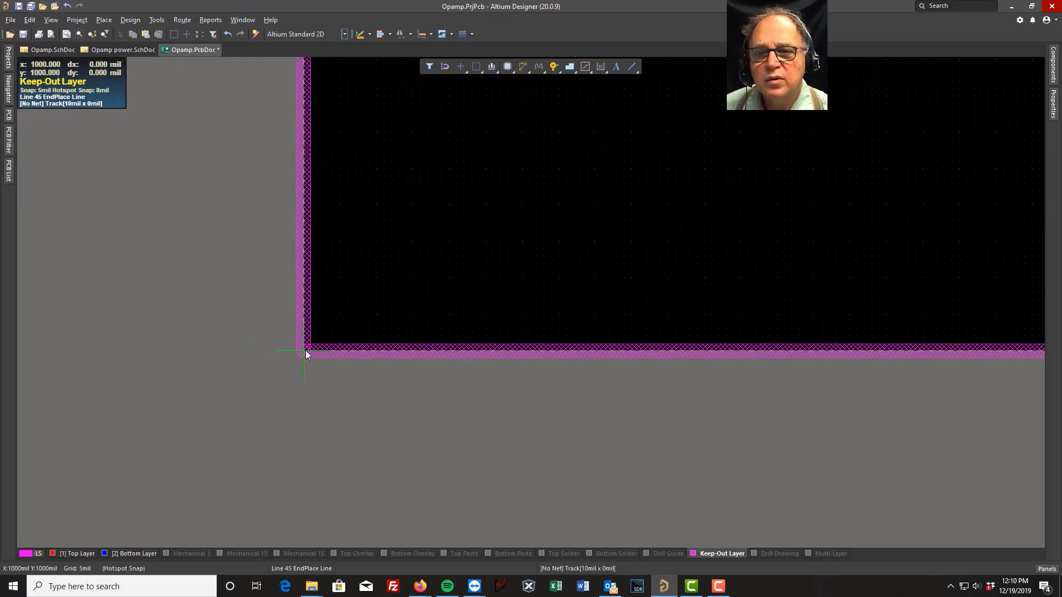
{"action": "right_click", "coordinate": [305, 350]}
{"action": "right_click", "coordinate": [224, 404]}
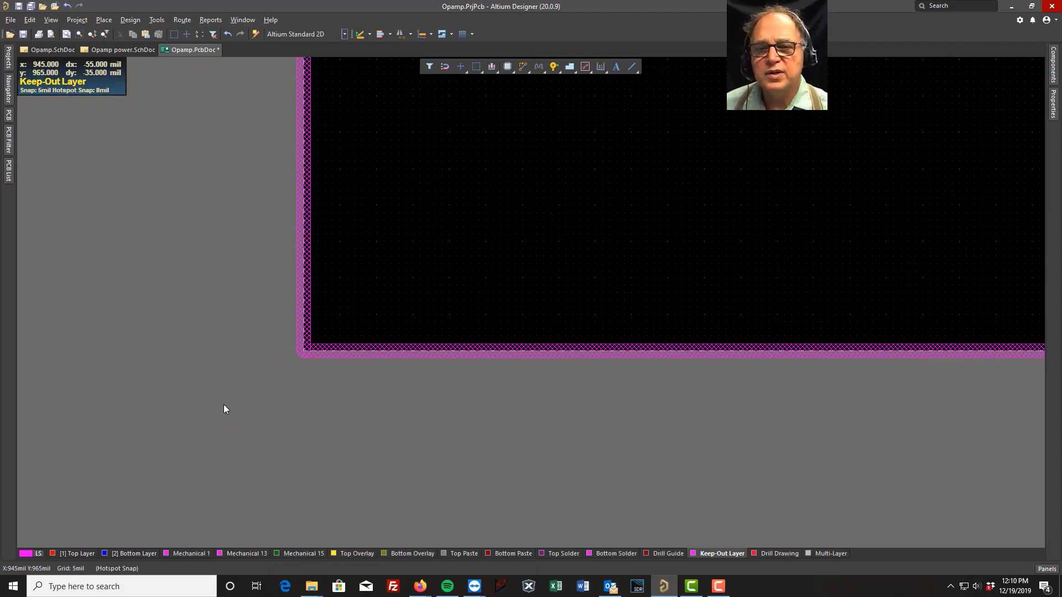
Select the whole connected keepout outline and define the board shape from the selected tracks
{"action": "scroll", "coordinate": [396, 241], "scroll_direction": "down", "scroll_amount": 7, "text": "ctrl"}
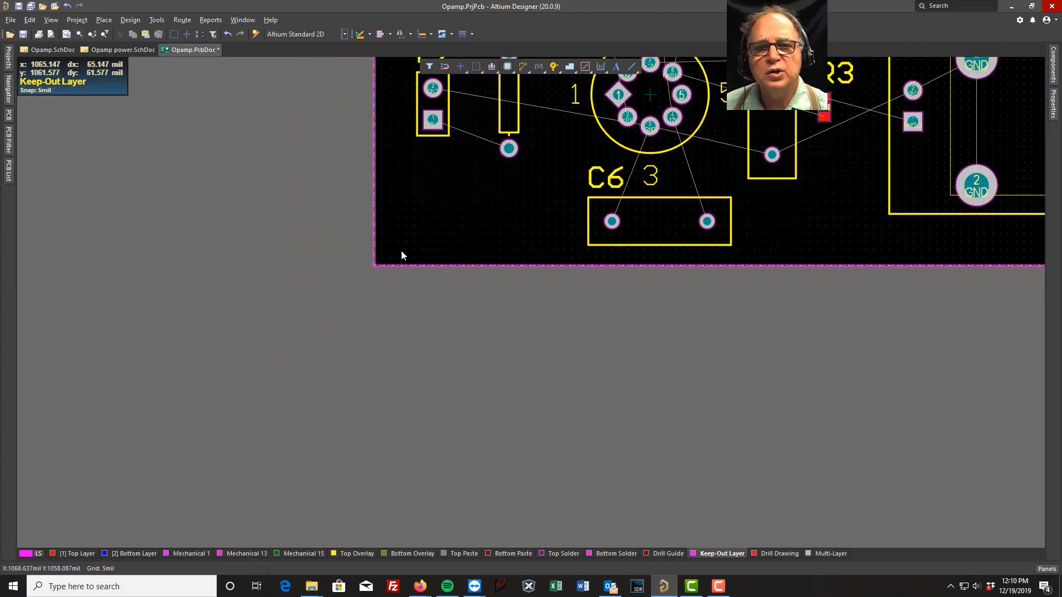
{"action": "right_click_drag", "start_coordinate": [274, 162], "coordinate": [85, 386]}
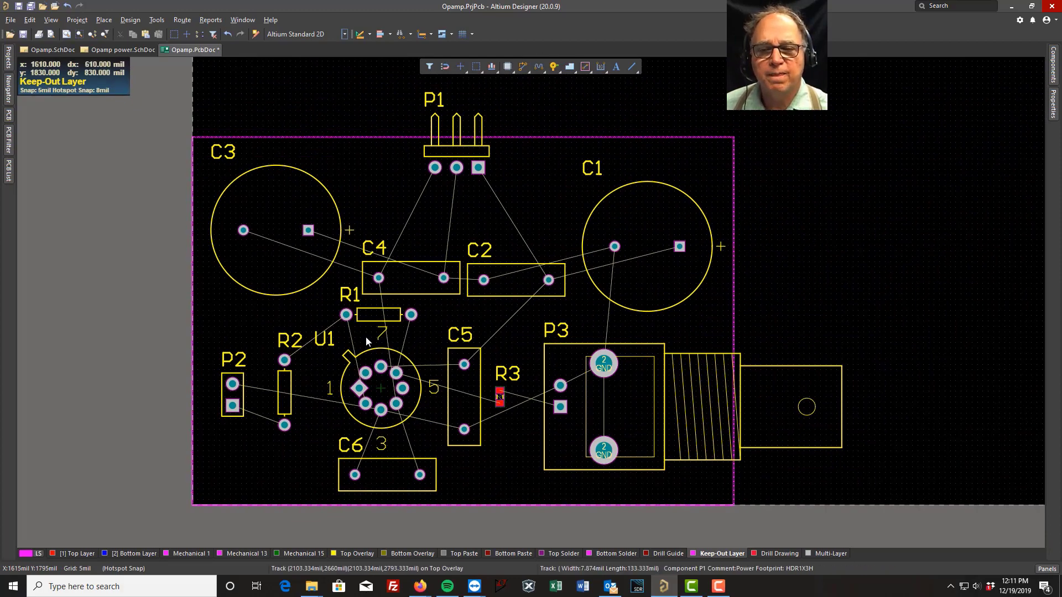
{"action": "left_click", "coordinate": [193, 371]}
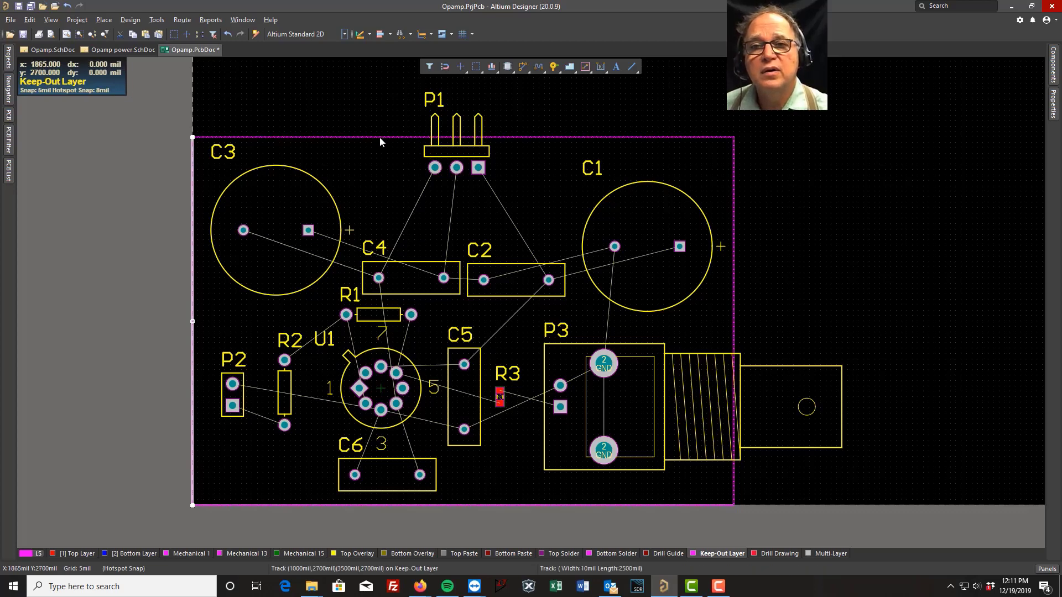
{"action": "left_click", "coordinate": [787, 194]}
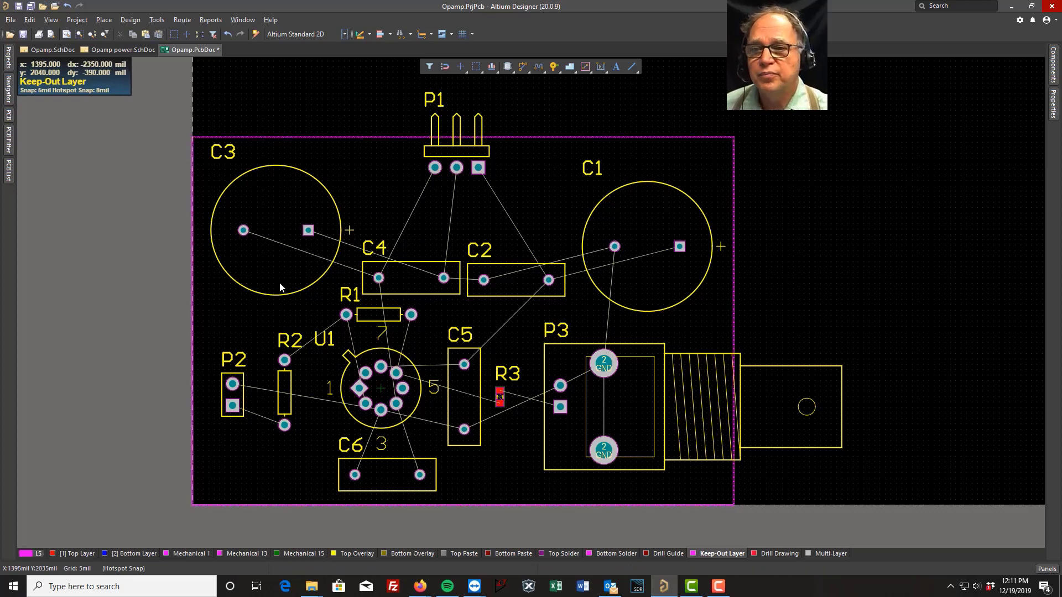
{"action": "left_click", "coordinate": [192, 322]}
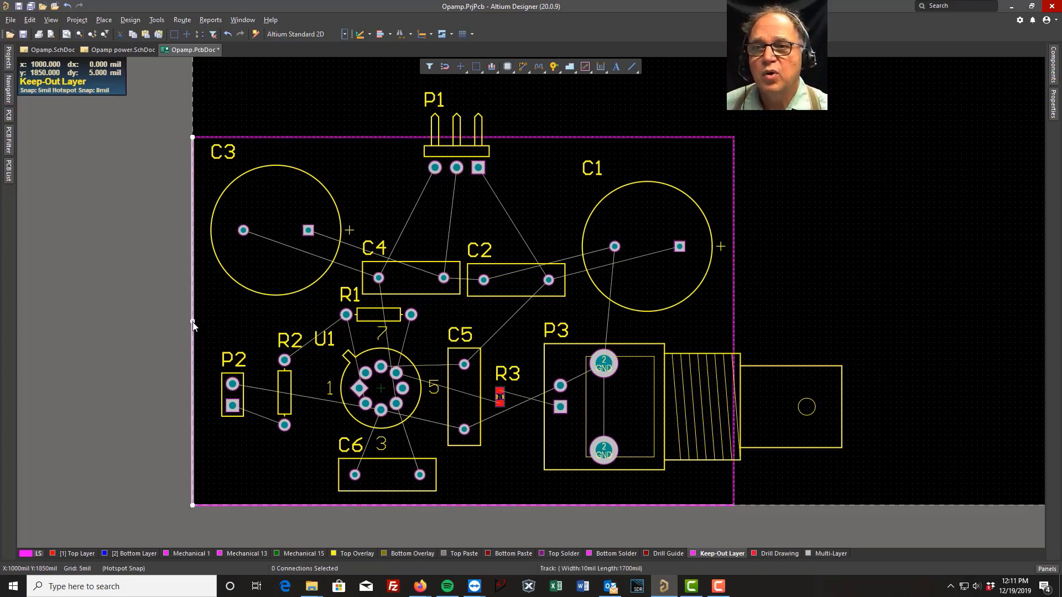
{"action": "key", "text": "Tab"}
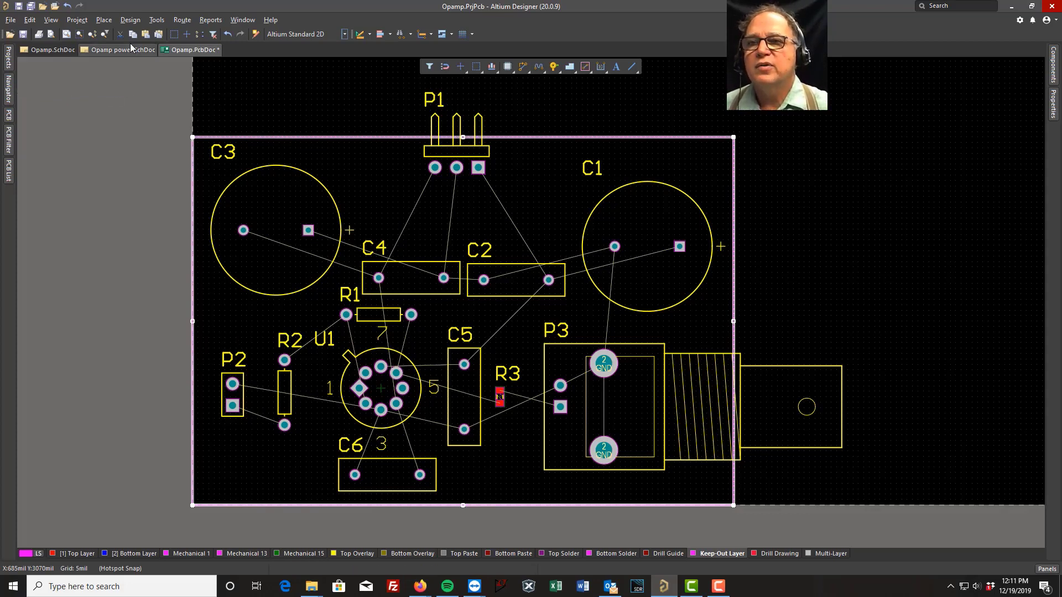
{"action": "left_click", "coordinate": [132, 23]}
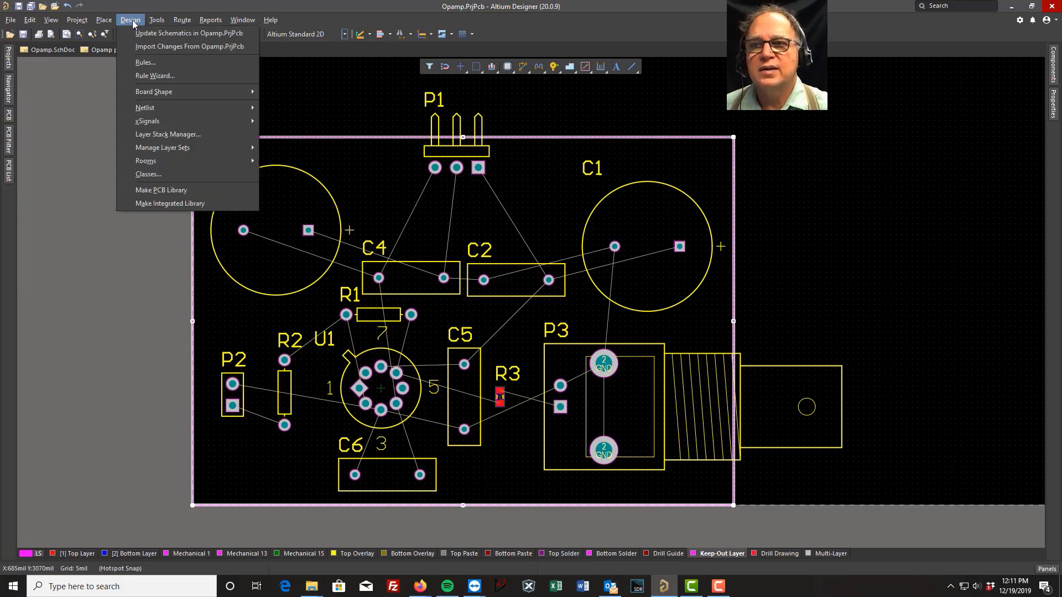
{"action": "mouse_move", "coordinate": [192, 90]}
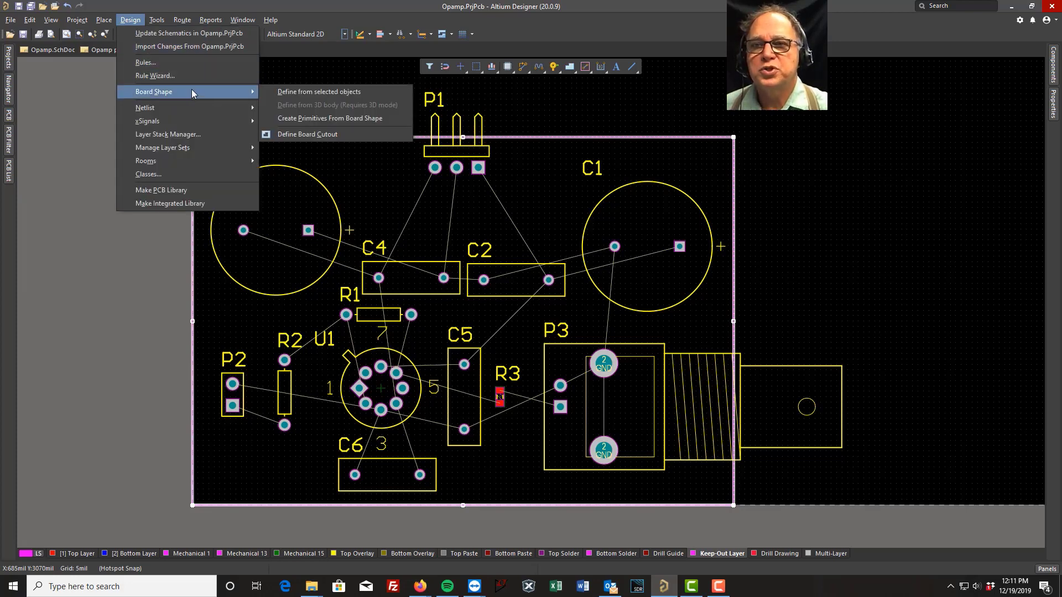
{"action": "left_click", "coordinate": [297, 91]}
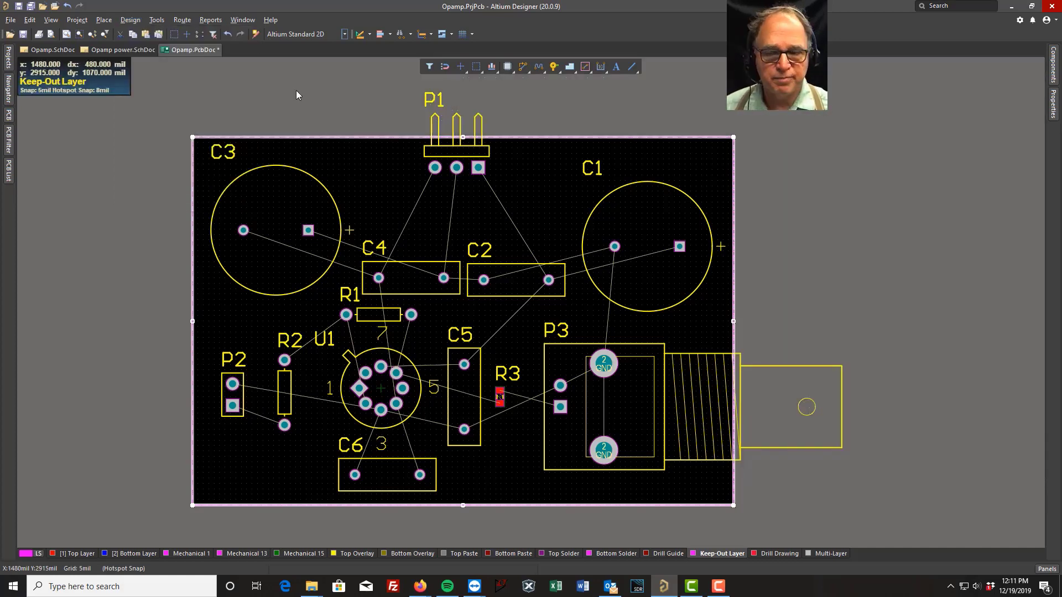
{"action": "left_click", "coordinate": [169, 144]}
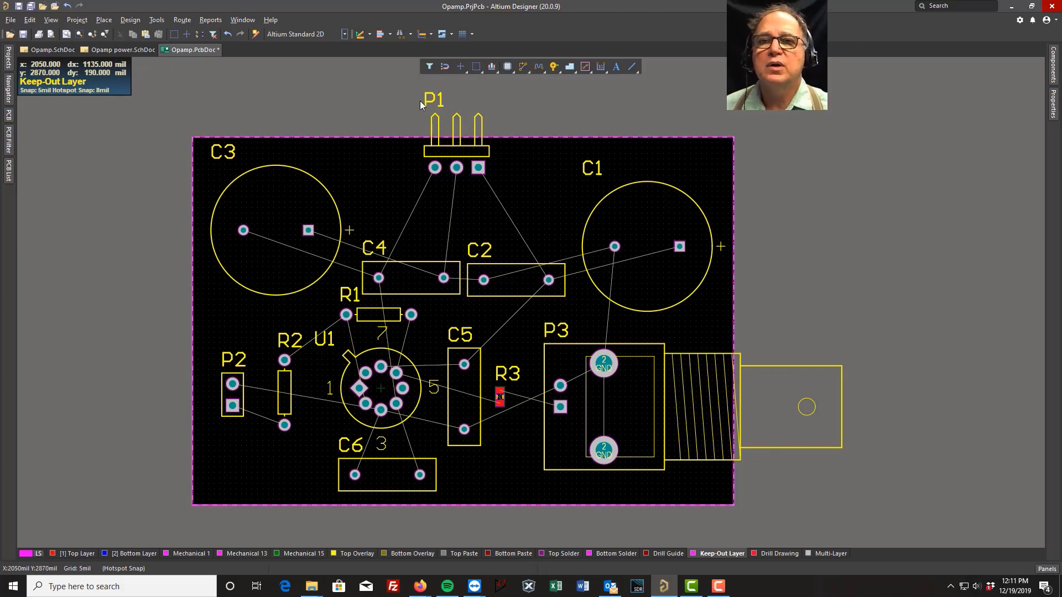
Set the PCB's relative origin at the lower-left corner of the keepout outline
{"action": "left_click", "coordinate": [363, 36]}
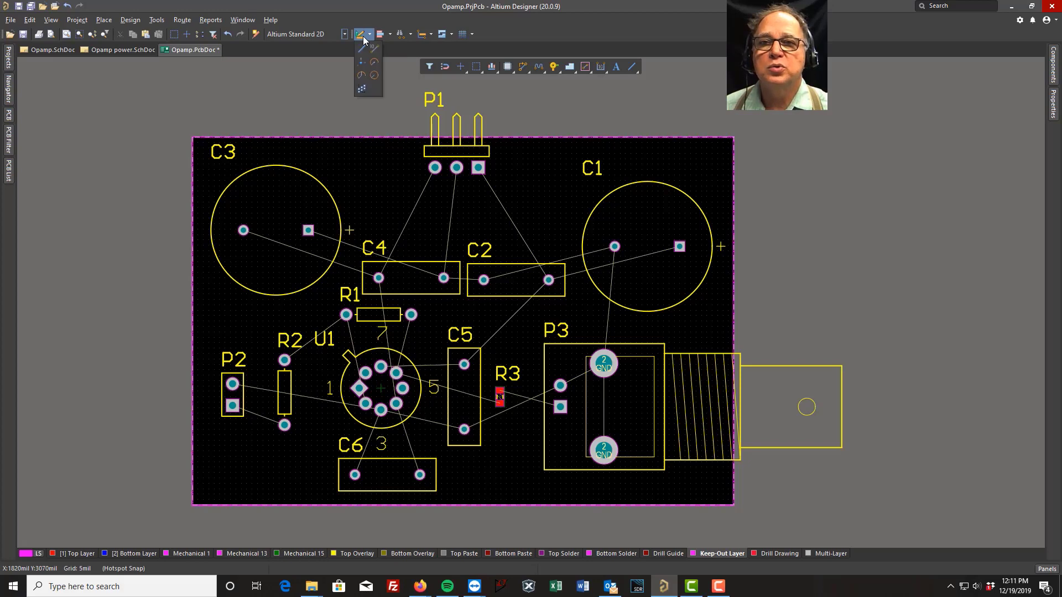
{"action": "left_click", "coordinate": [363, 66]}
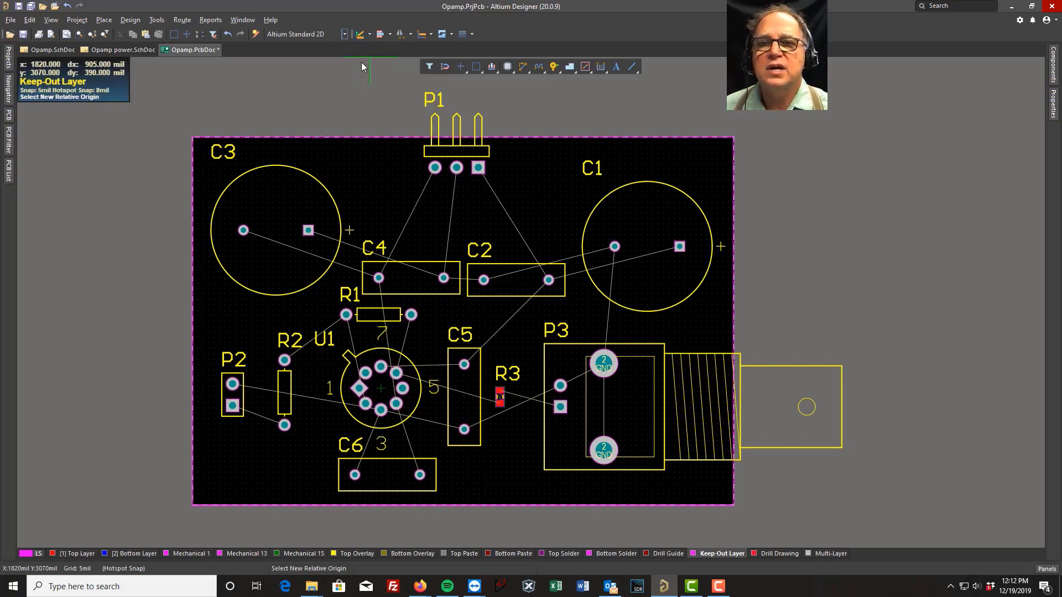
{"action": "scroll", "coordinate": [257, 350], "scroll_direction": "down", "scroll_amount": 3}
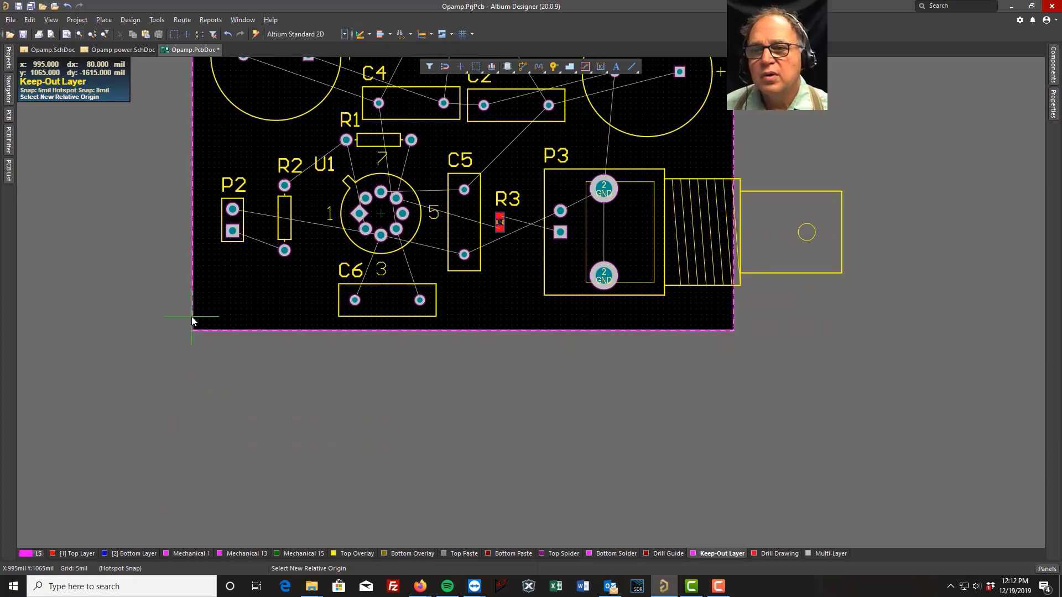
{"action": "scroll", "coordinate": [191, 320], "scroll_direction": "up", "scroll_amount": 3, "text": "ctrl"}
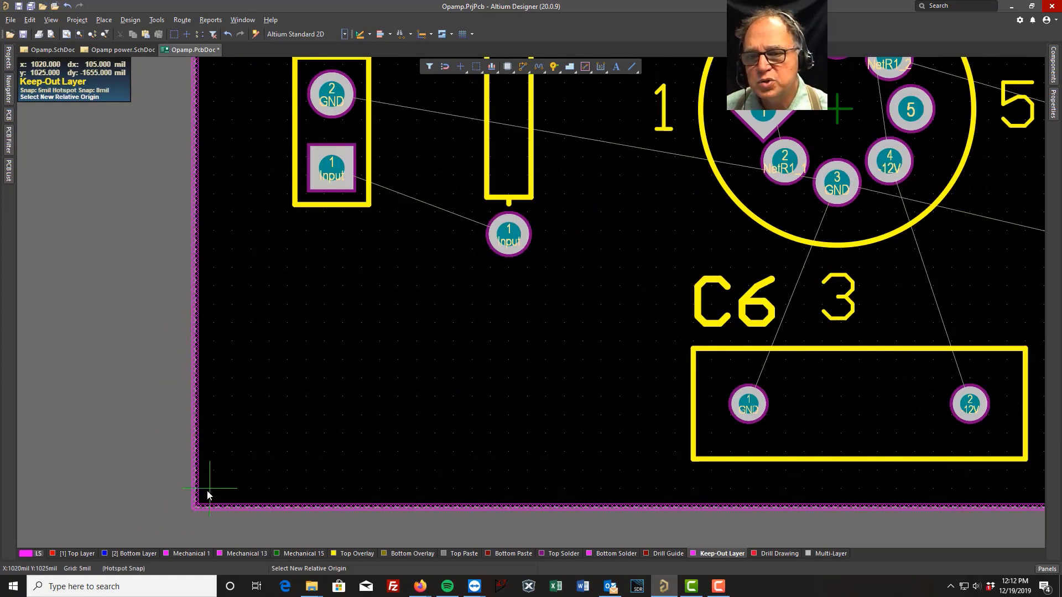
{"action": "left_click", "coordinate": [195, 508]}
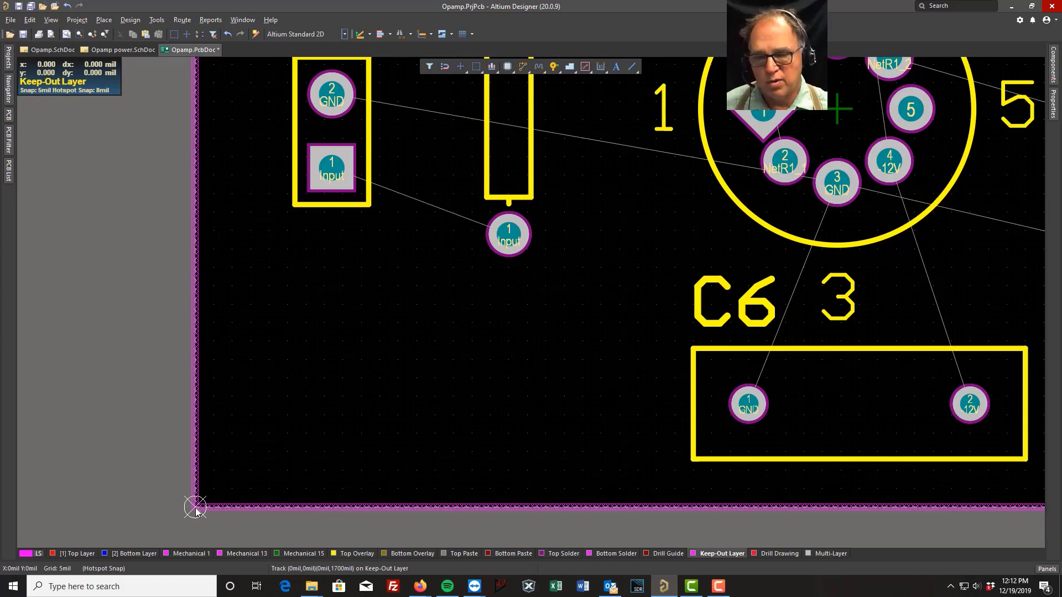
Check the coordinates of the board's upper-right corner relative to the new origin
{"action": "right_click_drag", "start_coordinate": [766, 192], "coordinate": [472, 159]}
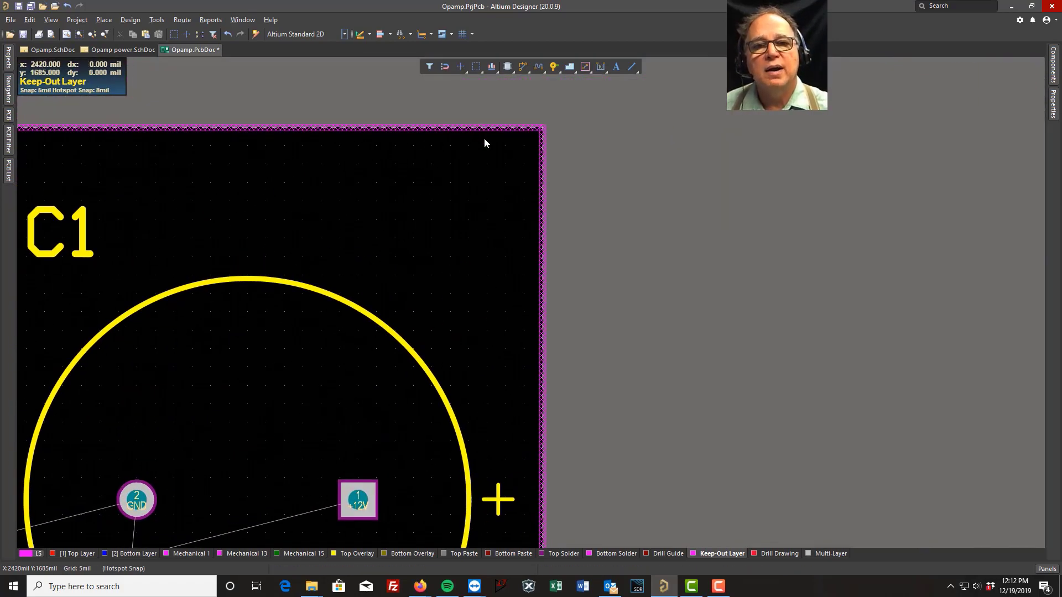
{"action": "right_click_drag", "start_coordinate": [455, 229], "coordinate": [396, 303]}
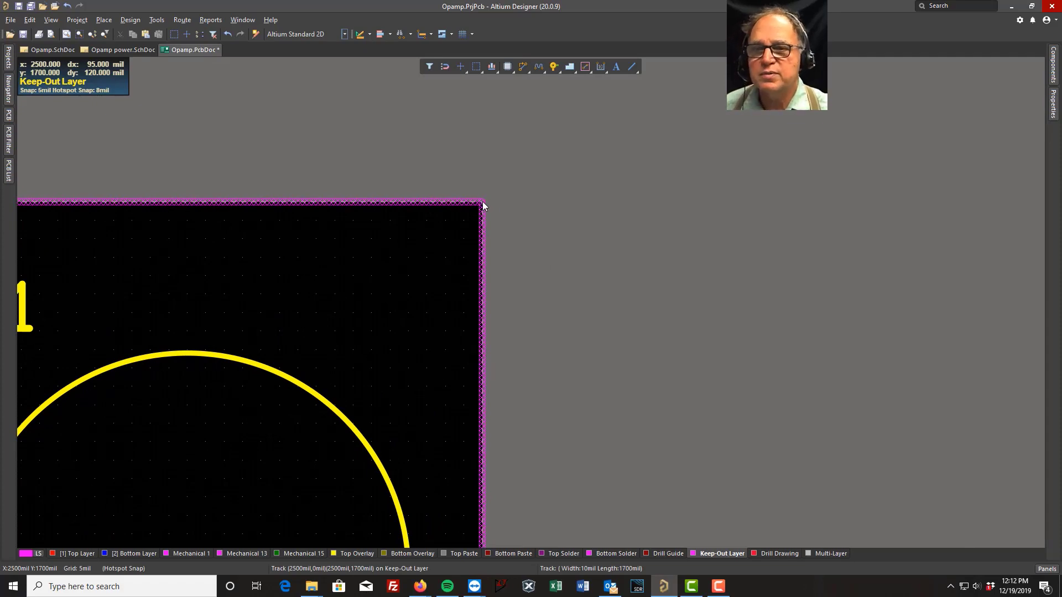
{"action": "scroll", "coordinate": [259, 306], "scroll_direction": "down", "scroll_amount": 6, "text": "ctrl"}
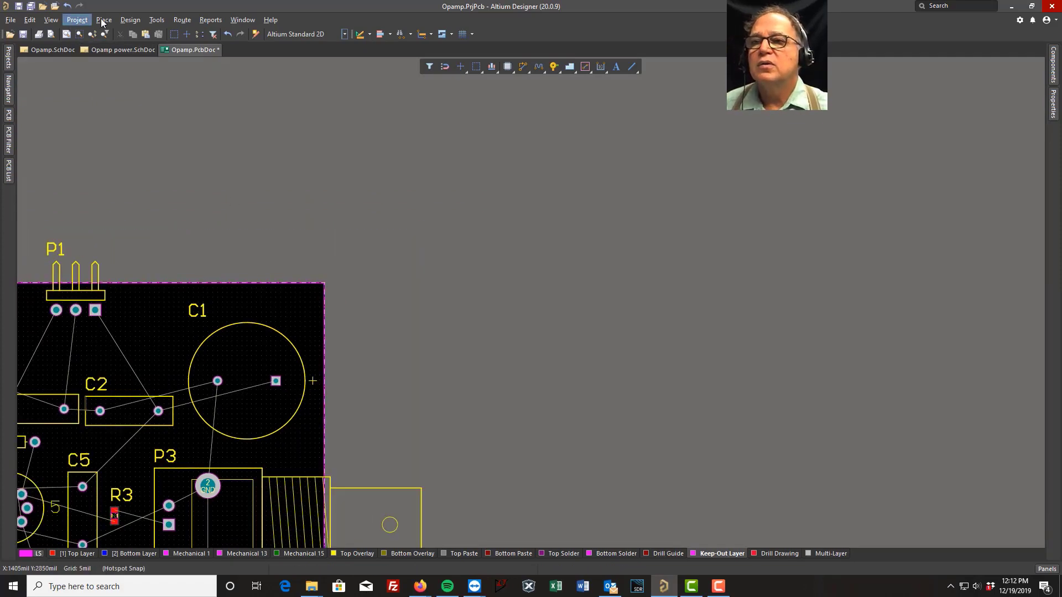
Fit the whole board in view and save the PCB document
{"action": "left_click", "coordinate": [51, 20]}
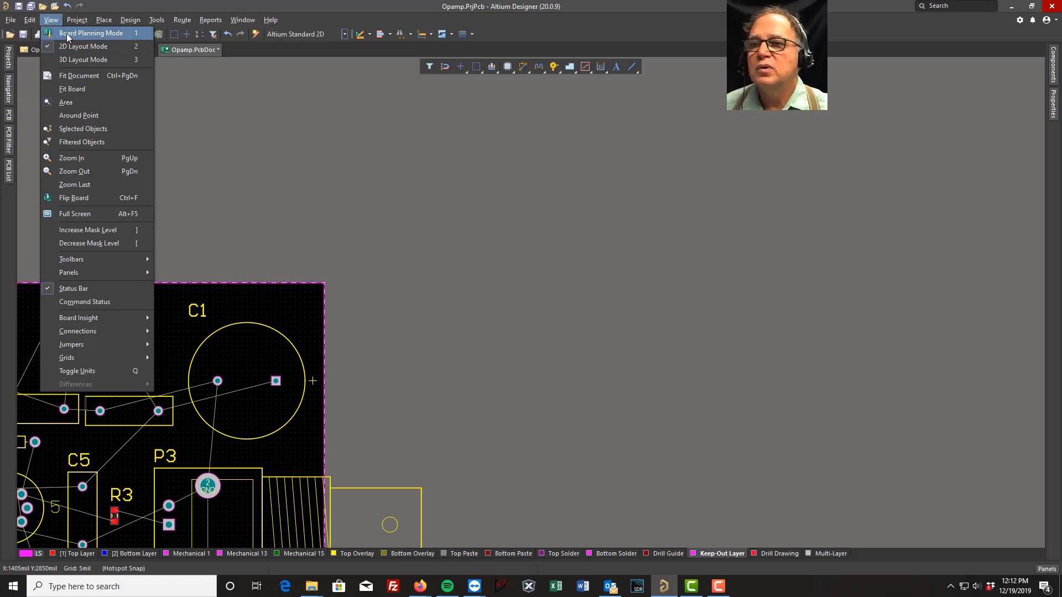
{"action": "left_click", "coordinate": [72, 92]}
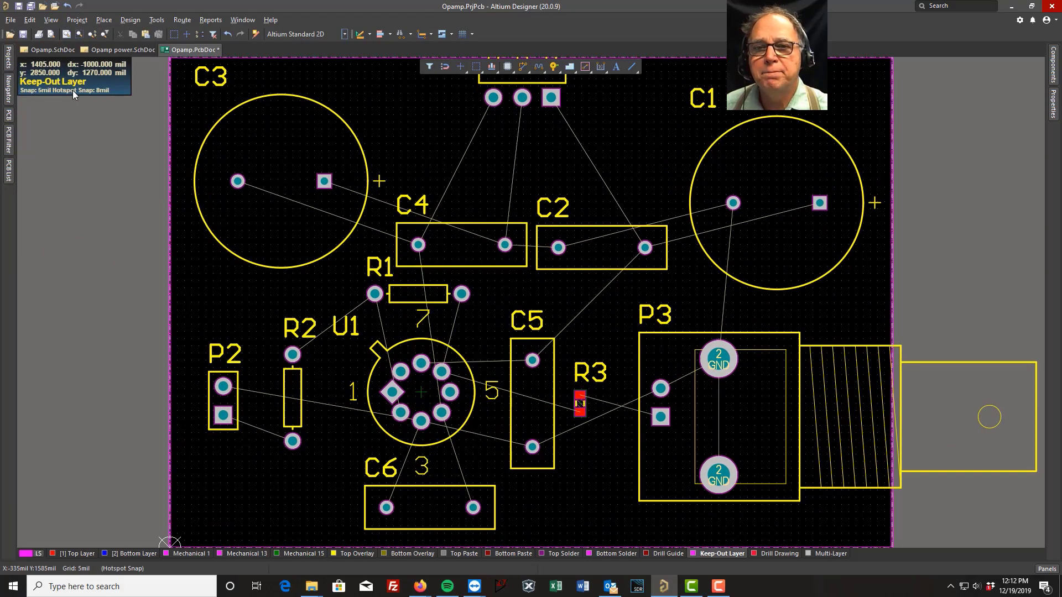
{"action": "left_click", "coordinate": [123, 191]}
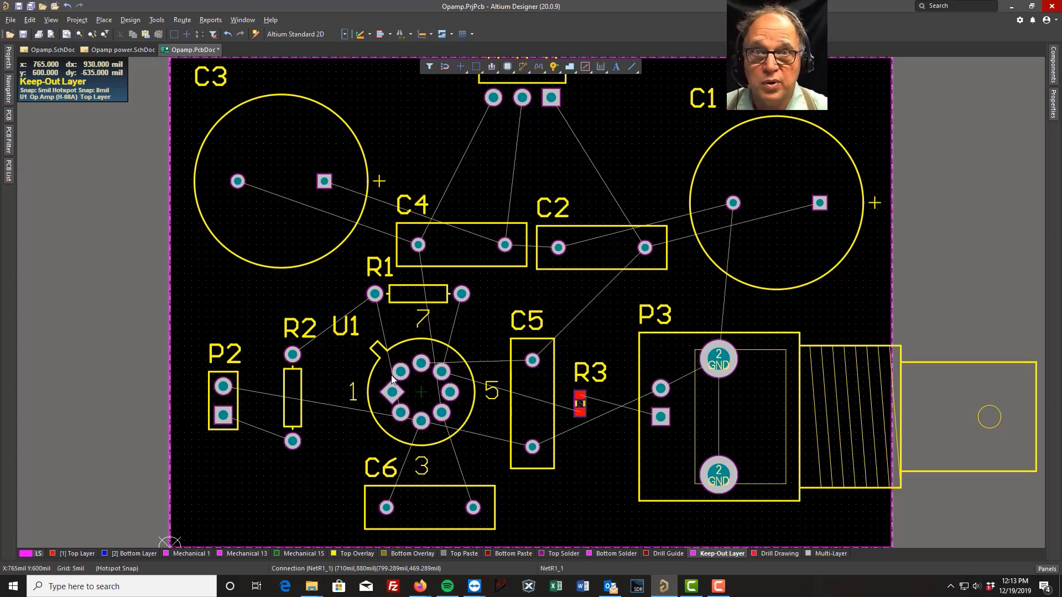
{"action": "left_click", "coordinate": [21, 7]}
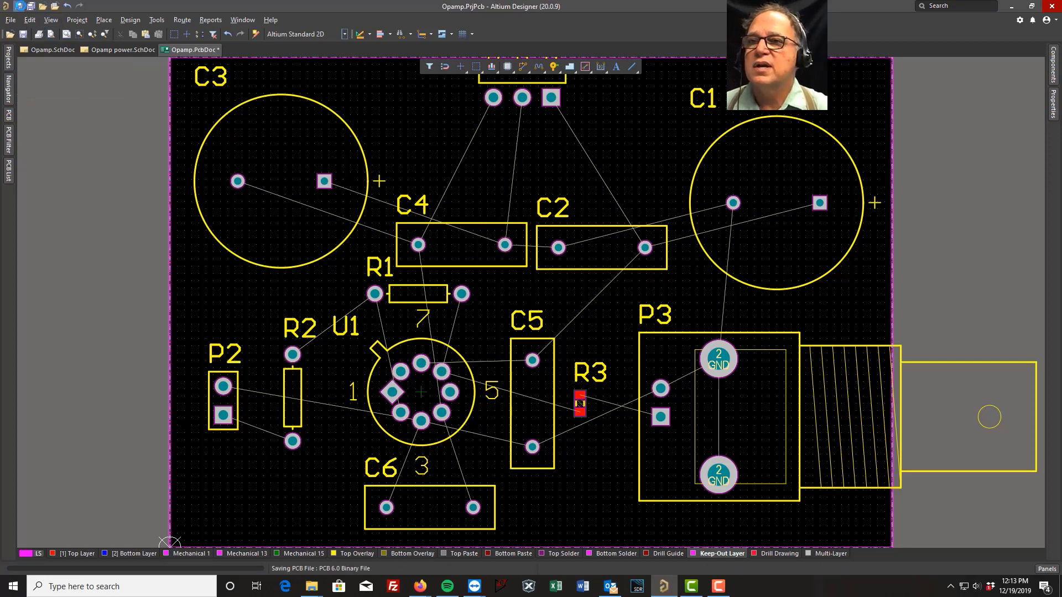
Switch to the Opamp.SchDoc schematic and open the properties of op amp U1
{"action": "left_click", "coordinate": [50, 51]}
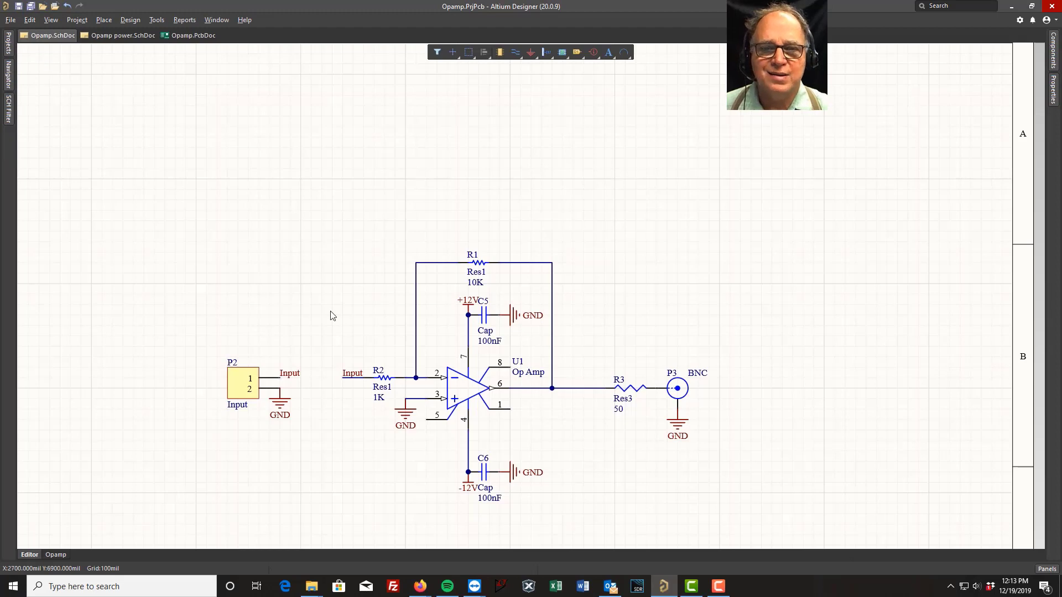
{"action": "left_click", "coordinate": [464, 389]}
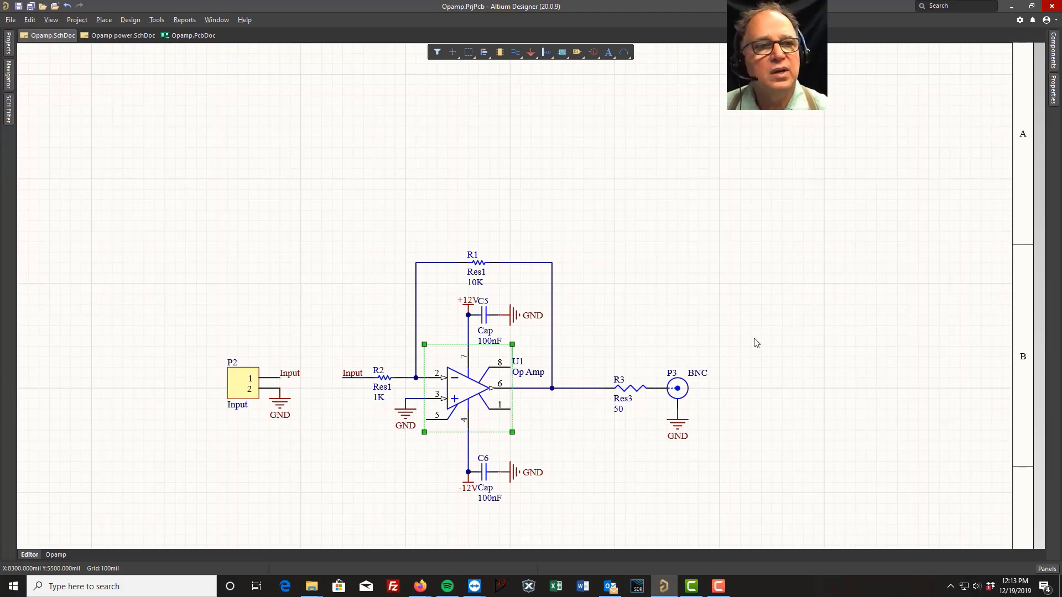
{"action": "left_click", "coordinate": [1054, 91]}
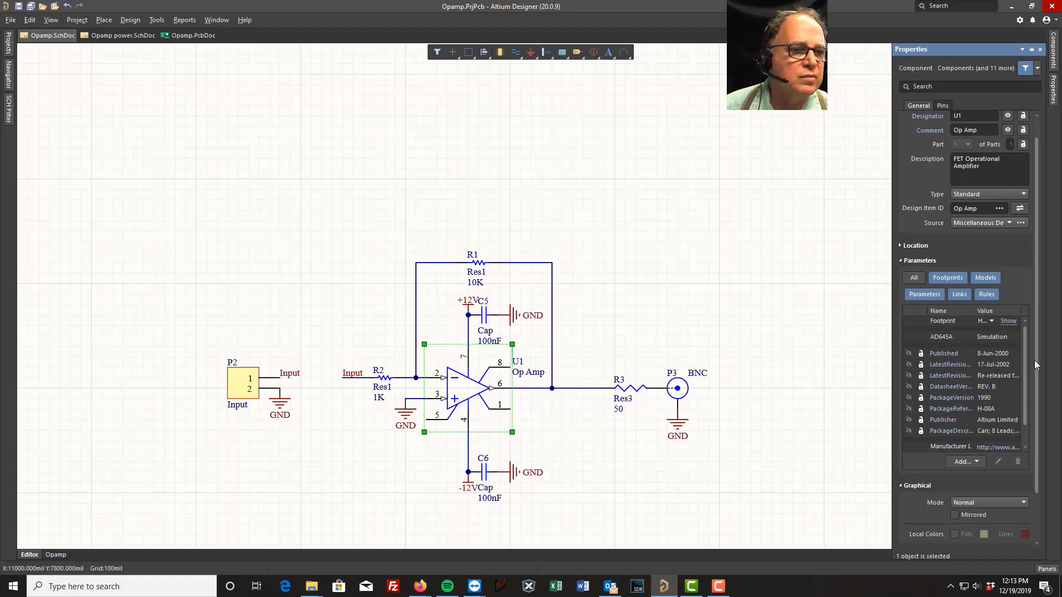
Review op amp U1's footprint, Published and Publisher entries in its parameter list
{"action": "left_click_drag", "start_coordinate": [1037, 345], "coordinate": [1046, 418]}
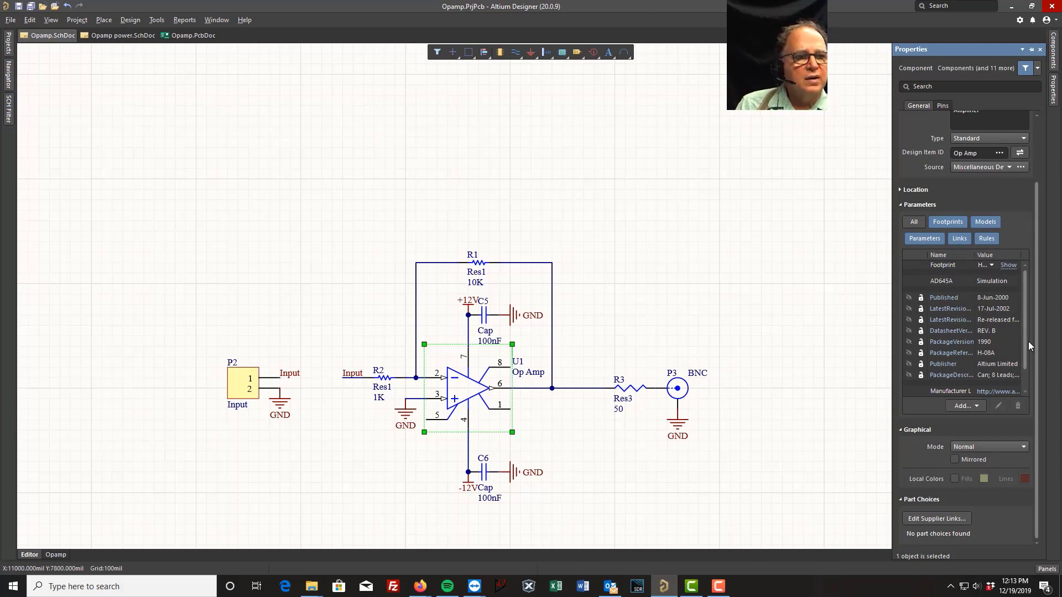
{"action": "left_click_drag", "start_coordinate": [1026, 346], "coordinate": [1031, 318]}
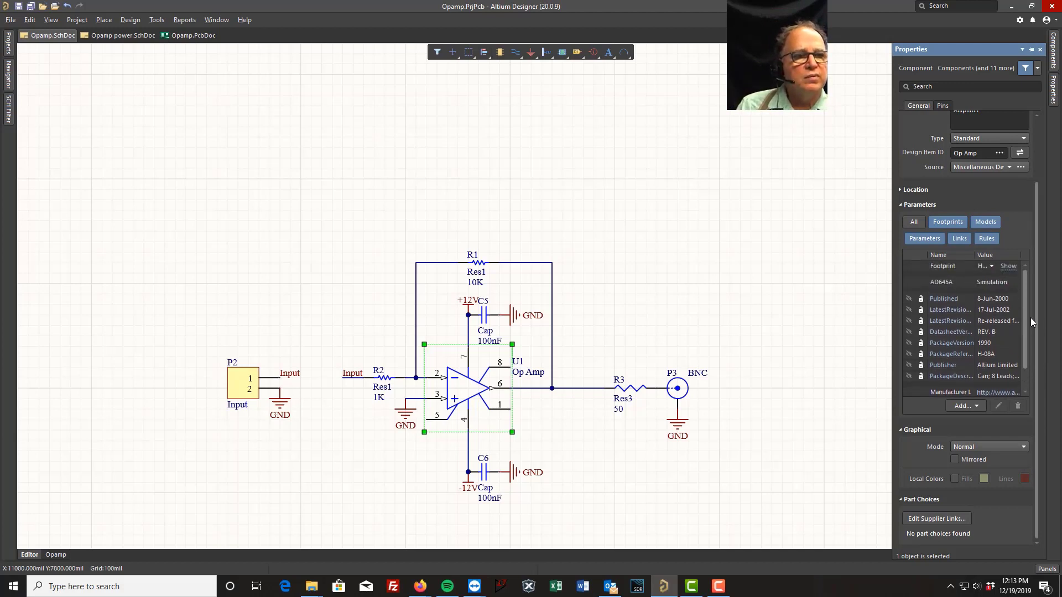
{"action": "scroll", "coordinate": [1030, 316], "scroll_direction": "up", "scroll_amount": 1}
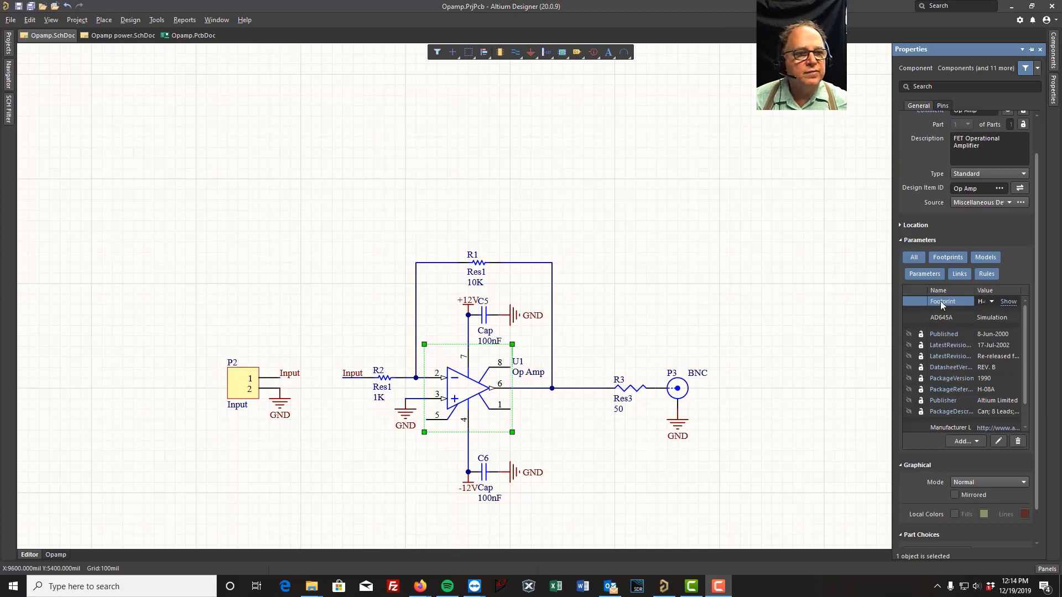
{"action": "left_click", "coordinate": [942, 334]}
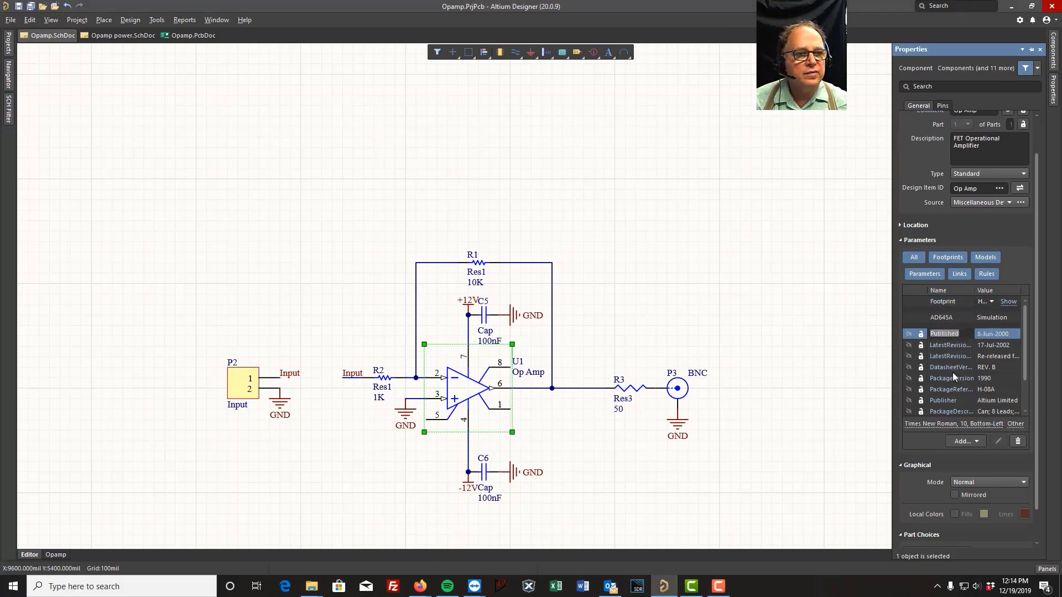
{"action": "left_click", "coordinate": [944, 400]}
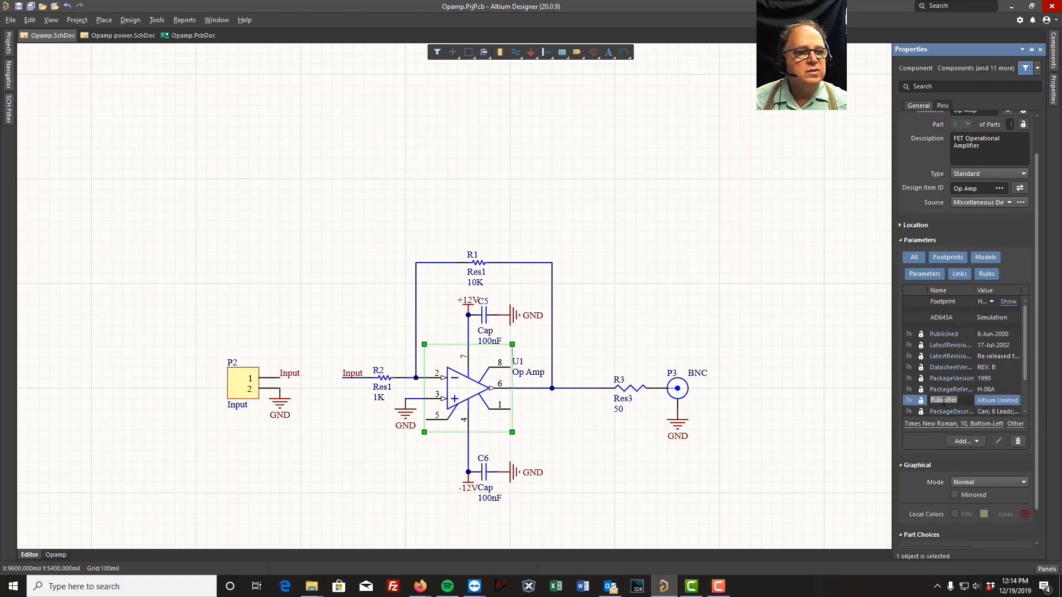
{"action": "left_click", "coordinate": [952, 304]}
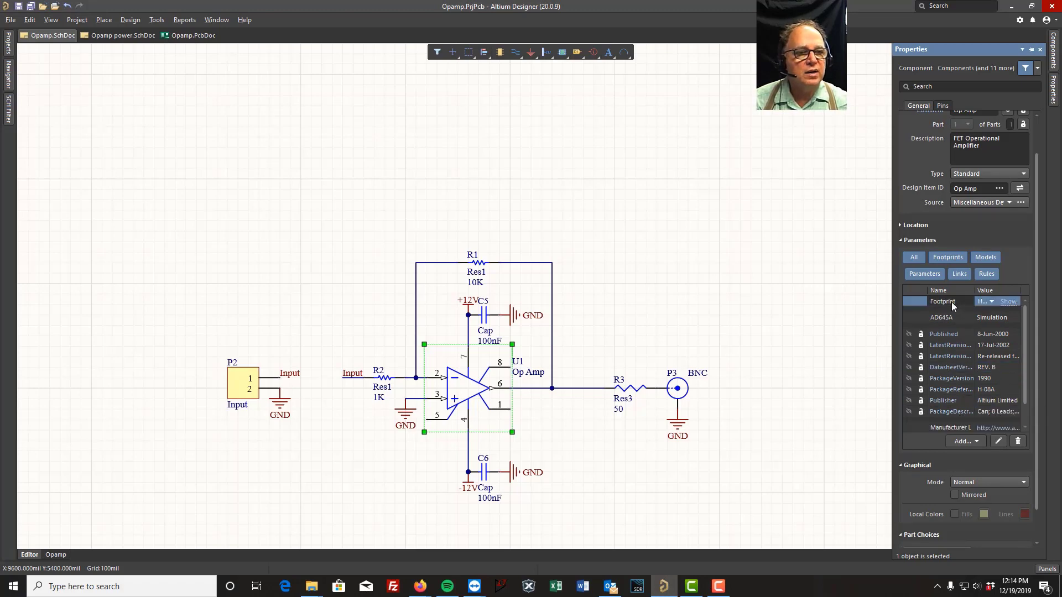
Start adding a footprint model to U1 and browse the Miscellaneous Devices.IntLib footprint library
{"action": "left_click", "coordinate": [958, 443]}
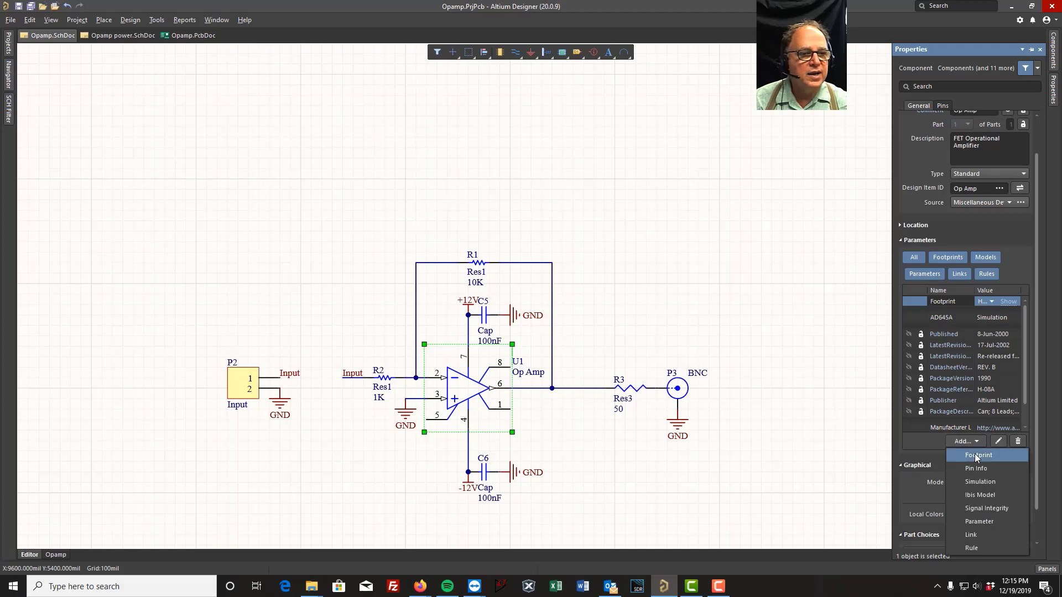
{"action": "left_click", "coordinate": [974, 455]}
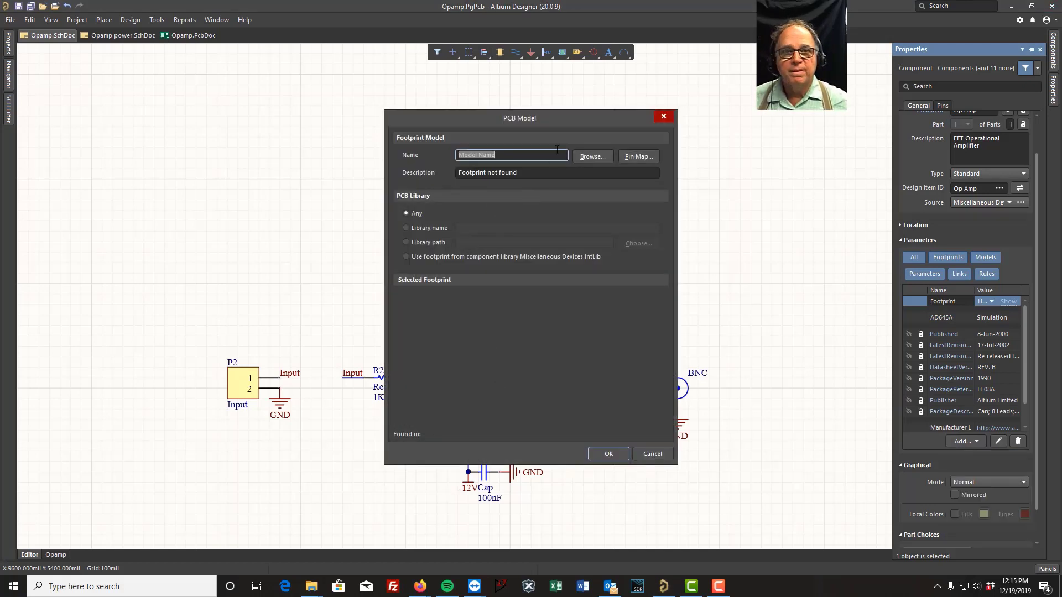
{"action": "left_click", "coordinate": [592, 156]}
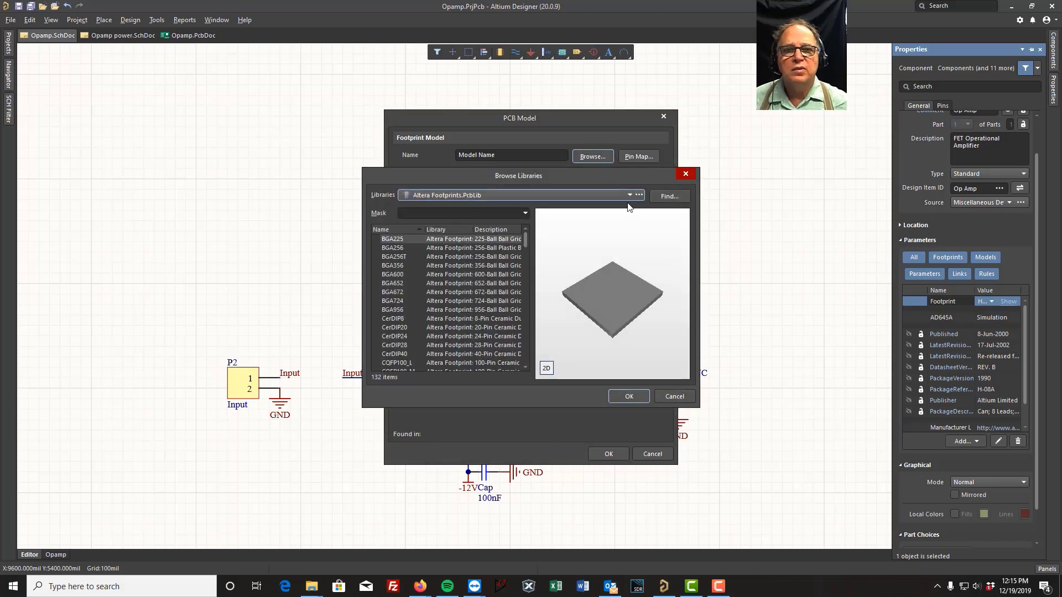
{"action": "left_click", "coordinate": [629, 195]}
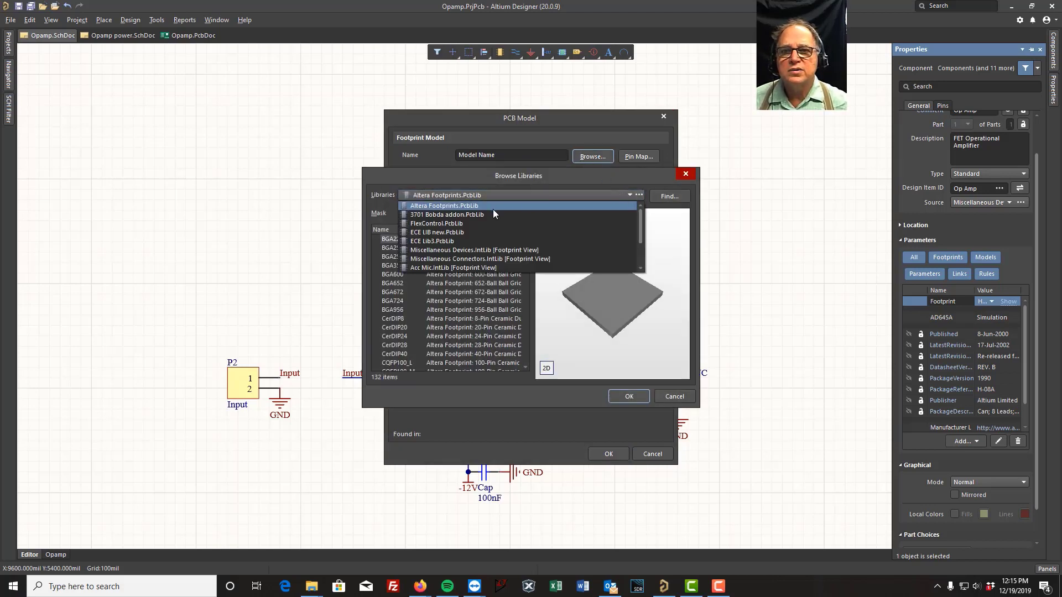
{"action": "left_click", "coordinate": [487, 252]}
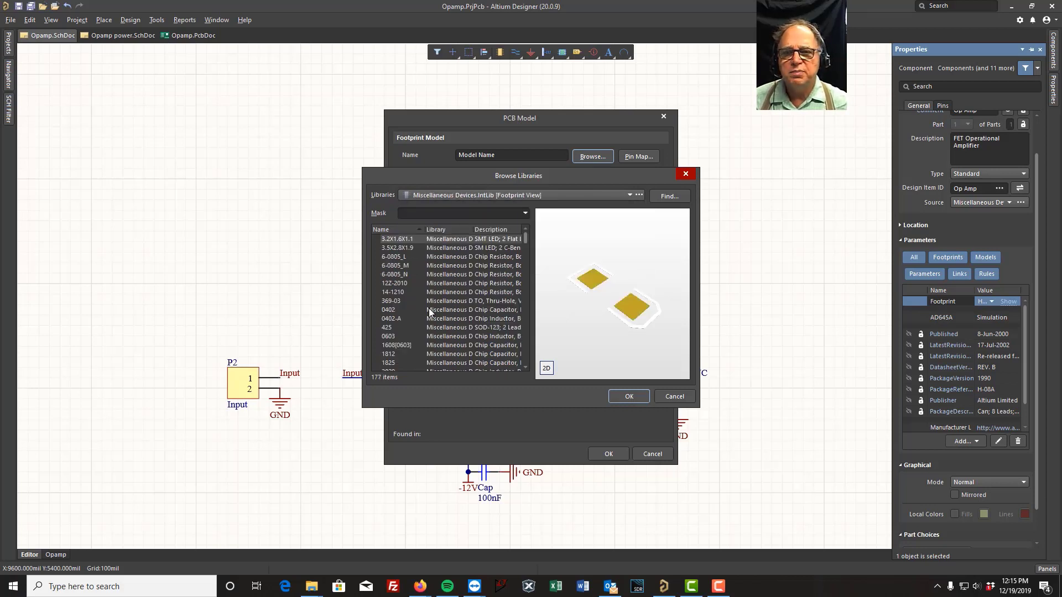
Preview several library footprints, assign DIP-8 to U1, and widen the parameter list's Value column
{"action": "left_click", "coordinate": [396, 310]}
{"action": "scroll", "coordinate": [400, 310], "scroll_direction": "down", "scroll_amount": 6}
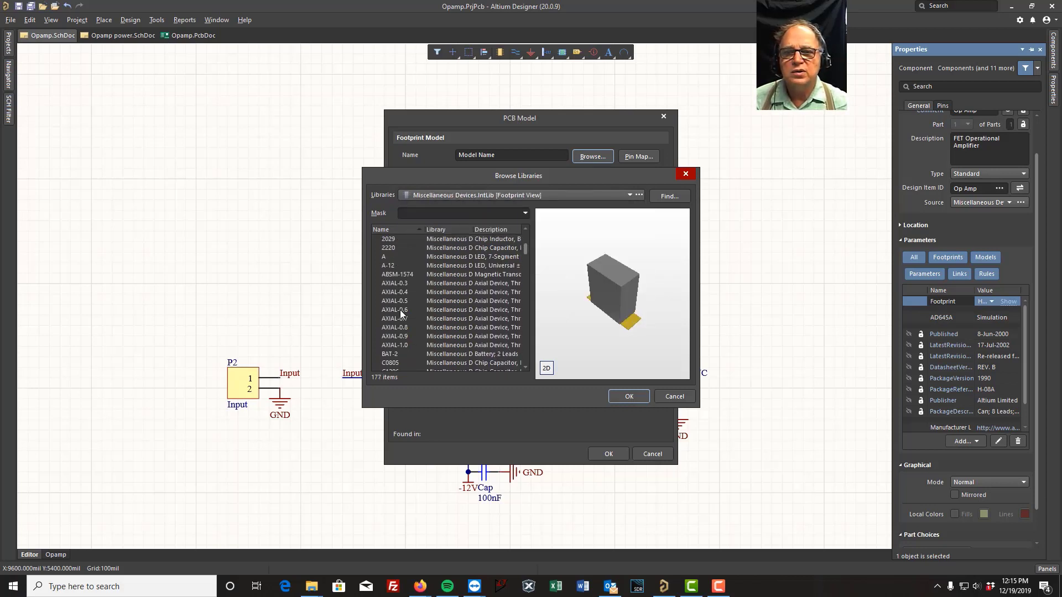
{"action": "left_click", "coordinate": [403, 284]}
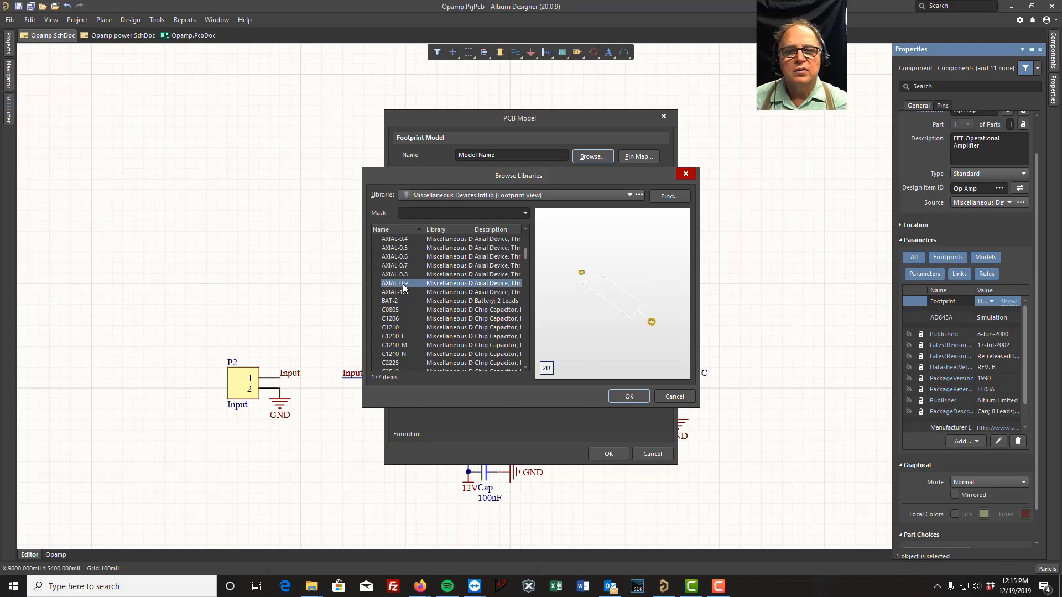
{"action": "left_click", "coordinate": [390, 309]}
{"action": "scroll", "coordinate": [440, 318], "scroll_direction": "down", "scroll_amount": 5}
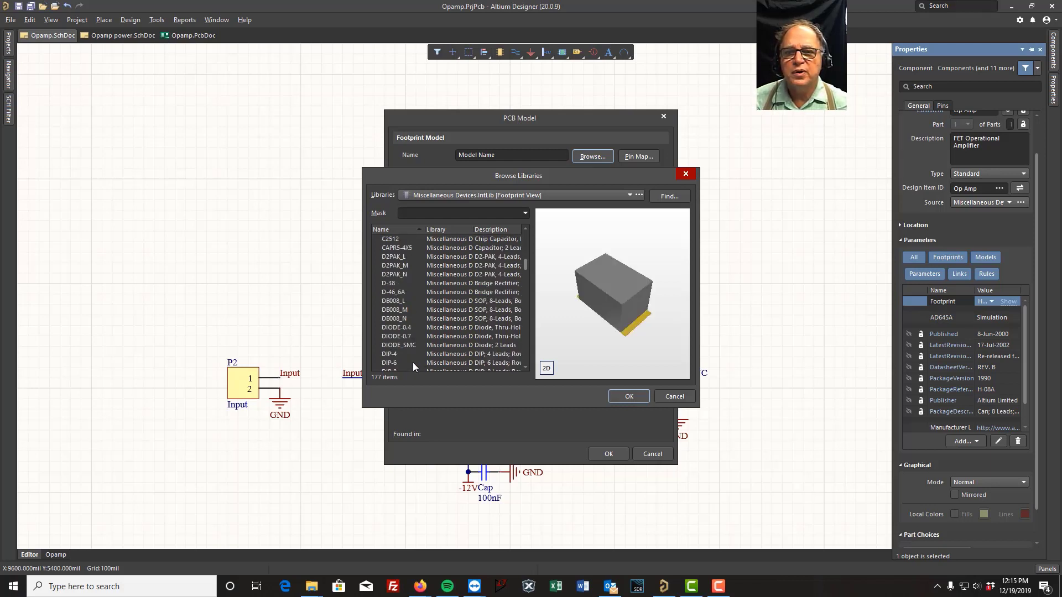
{"action": "left_click", "coordinate": [394, 301]}
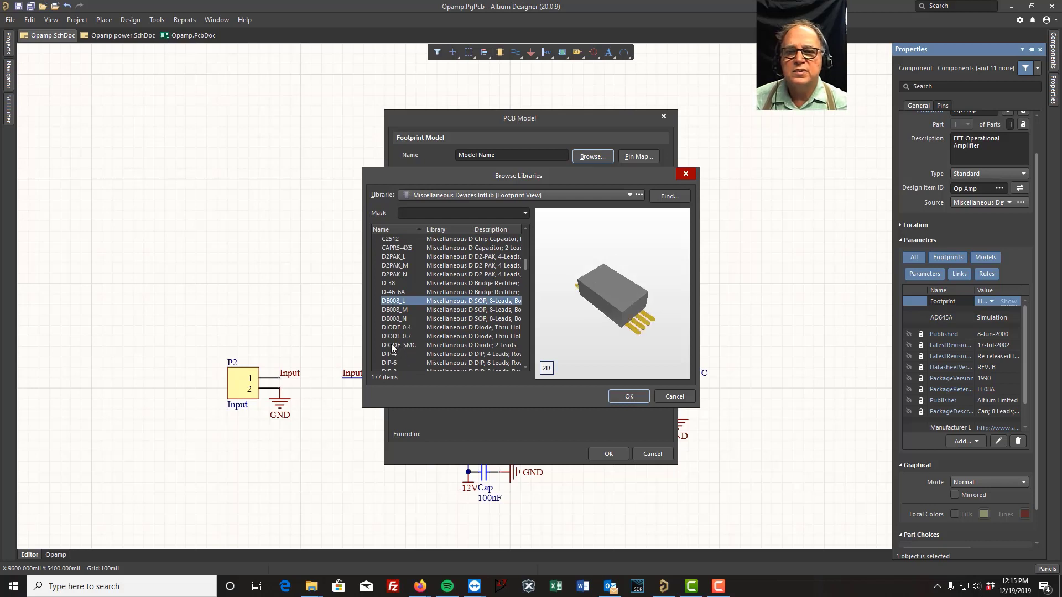
{"action": "left_click", "coordinate": [391, 337]}
{"action": "scroll", "coordinate": [472, 308], "scroll_direction": "down", "scroll_amount": 2}
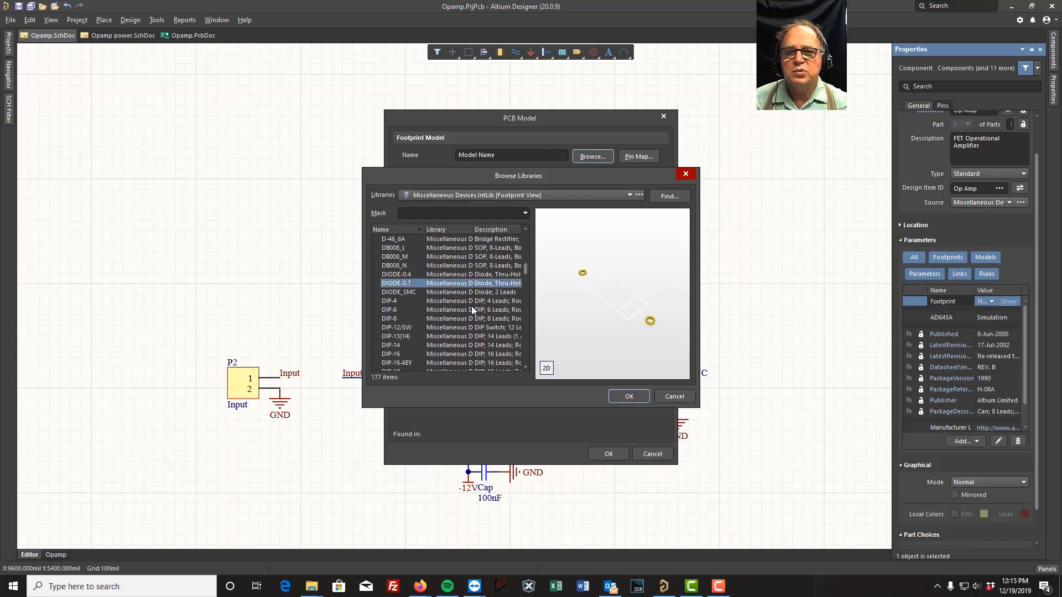
{"action": "left_click", "coordinate": [387, 319]}
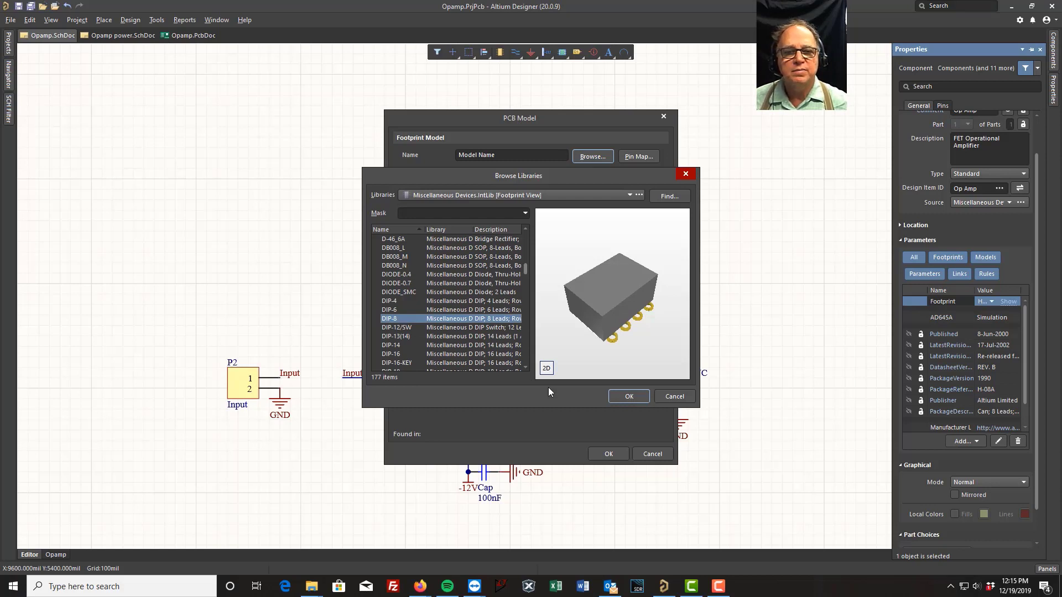
{"action": "left_click", "coordinate": [628, 397]}
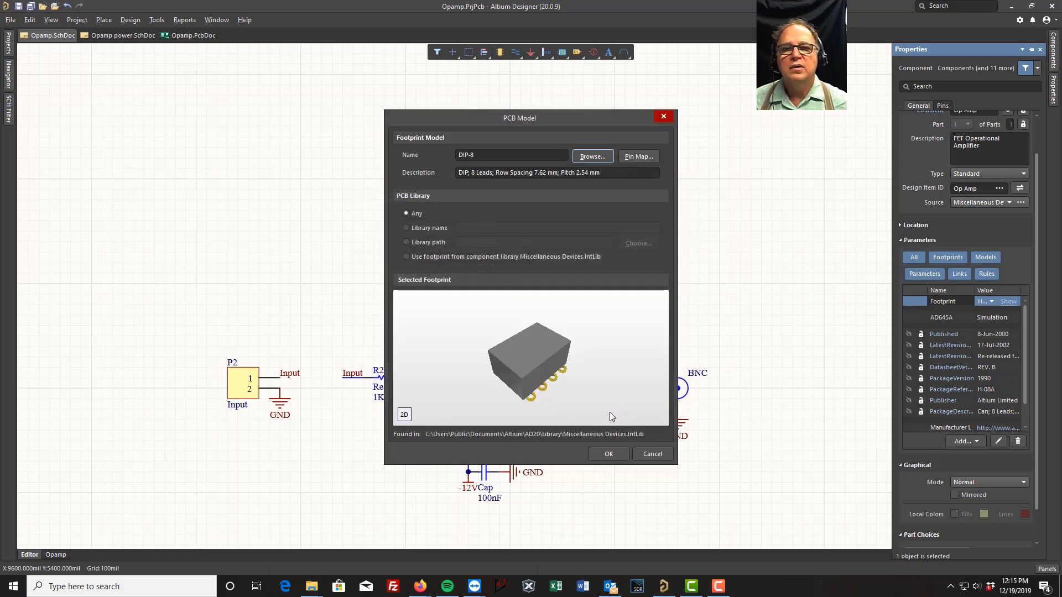
{"action": "left_click", "coordinate": [607, 454]}
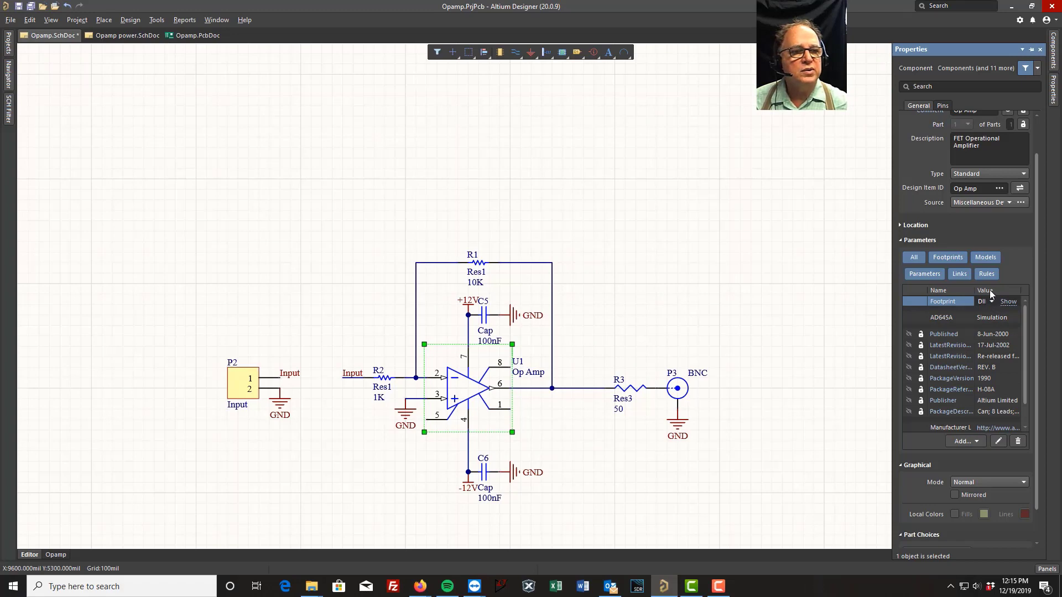
{"action": "left_click_drag", "start_coordinate": [973, 290], "coordinate": [963, 290]}
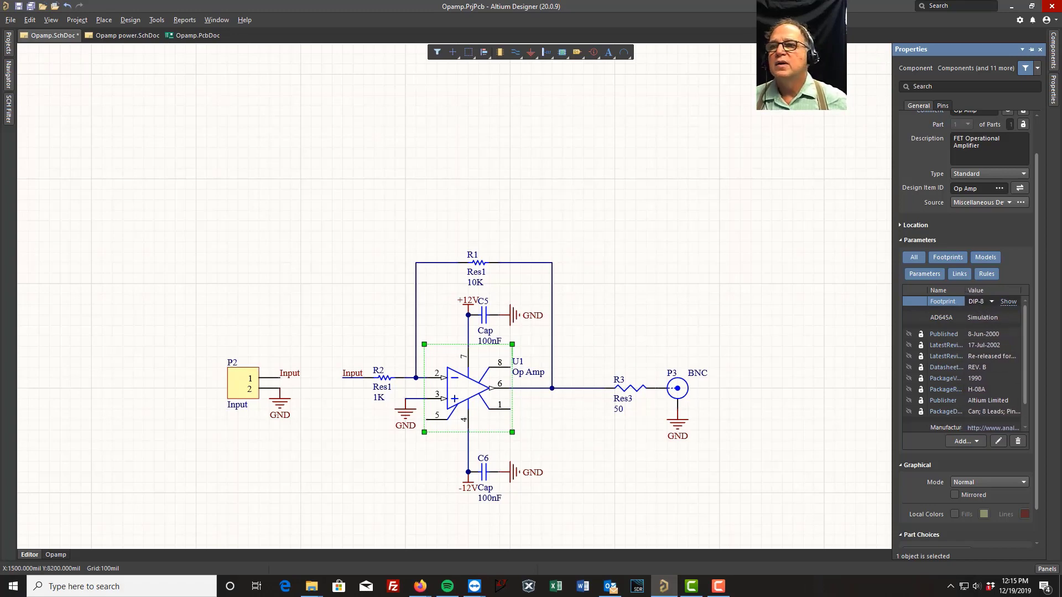
Save the schematic and update Opamp.PcbDoc with U1's footprint change by executing the engineering change order
{"action": "left_click", "coordinate": [18, 6]}
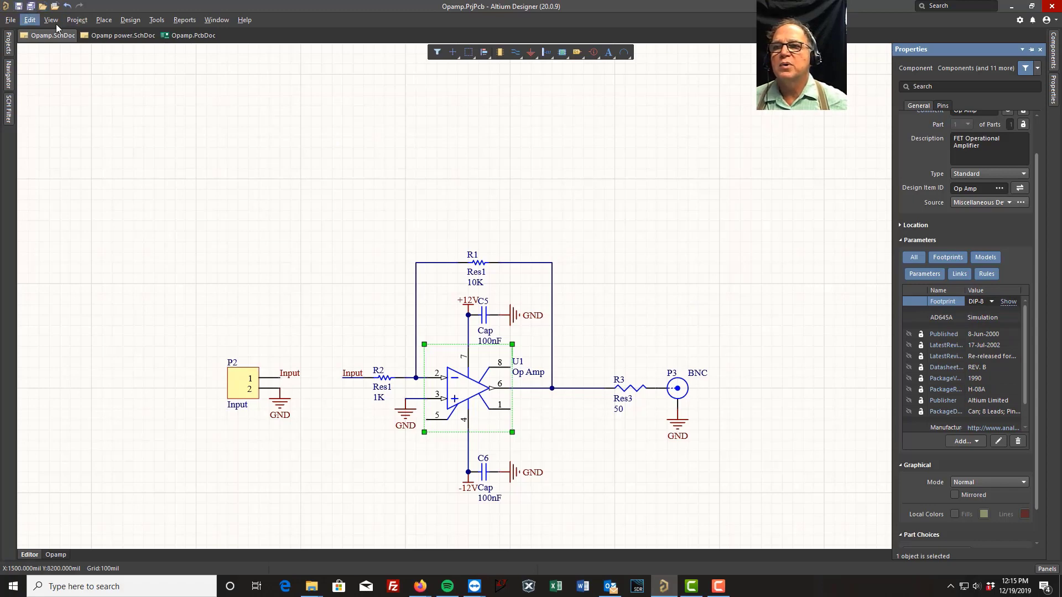
{"action": "left_click", "coordinate": [130, 20]}
{"action": "left_click", "coordinate": [166, 29]}
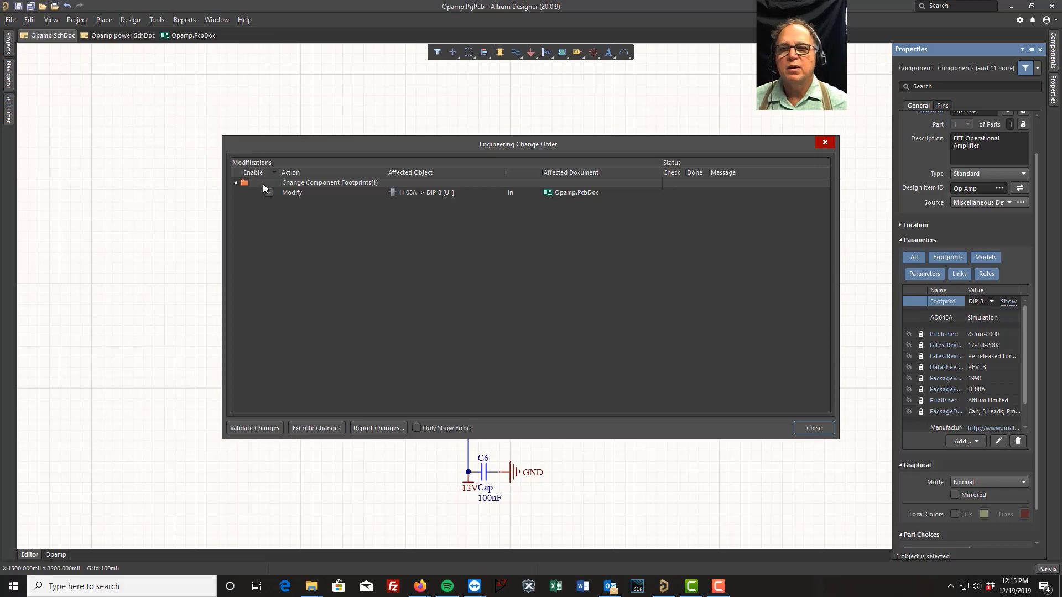
{"action": "left_click", "coordinate": [316, 429]}
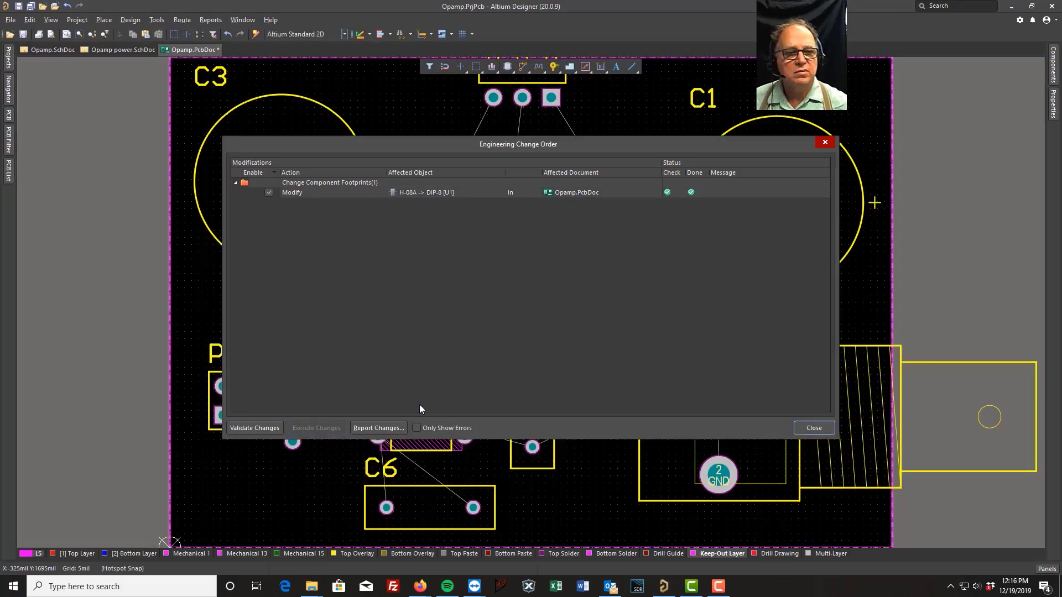
{"action": "left_click", "coordinate": [815, 428]}
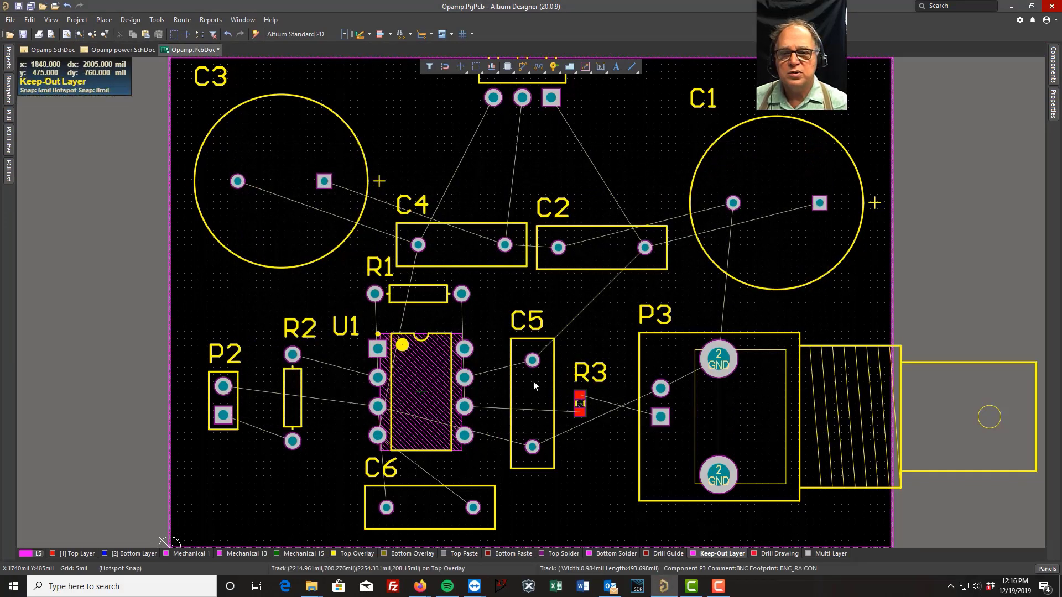
Rotate U1 90 degrees counterclockwise, shift C6, C5 and R1 to fit closely around it, and save the PCB
{"action": "mouse_move", "coordinate": [422, 396]}
{"action": "left_mouse_down"}
{"action": "mouse_move", "coordinate": [430, 370]}
{"action": "mouse_move", "coordinate": [389, 376]}
{"action": "mouse_move", "coordinate": [416, 388]}
{"action": "left_mouse_up"}
{"action": "key", "text": "space"}
{"action": "mouse_move", "coordinate": [435, 504]}
{"action": "left_mouse_down"}
{"action": "mouse_move", "coordinate": [438, 514]}
{"action": "mouse_move", "coordinate": [436, 499]}
{"action": "left_mouse_up"}
{"action": "mouse_move", "coordinate": [534, 391]}
{"action": "left_mouse_down"}
{"action": "mouse_move", "coordinate": [513, 396]}
{"action": "mouse_move", "coordinate": [520, 402]}
{"action": "left_mouse_up"}
{"action": "left_click_drag", "start_coordinate": [412, 305], "coordinate": [395, 317]}
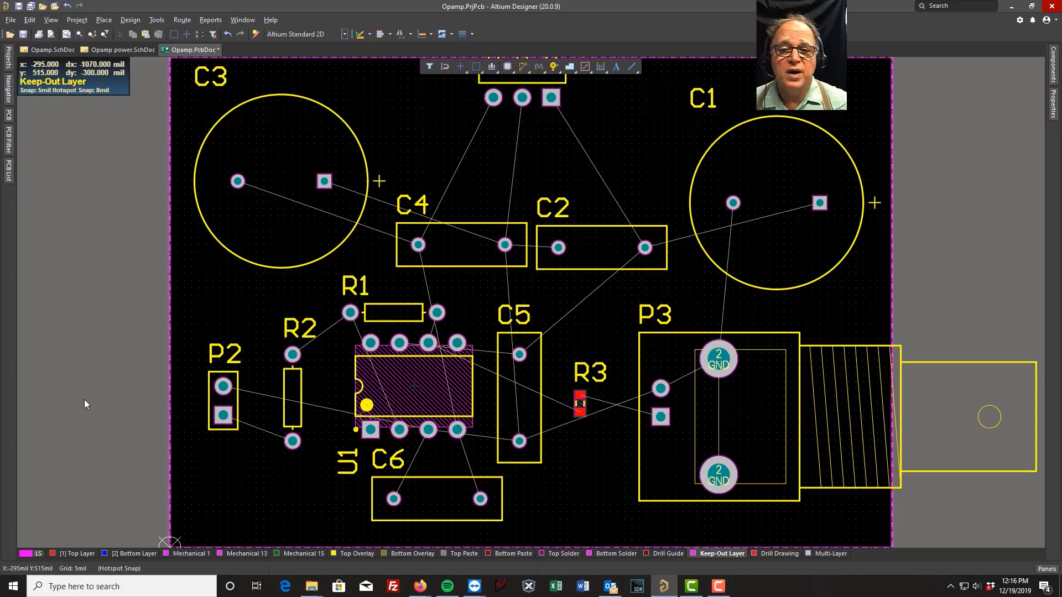
{"action": "left_click", "coordinate": [19, 7]}
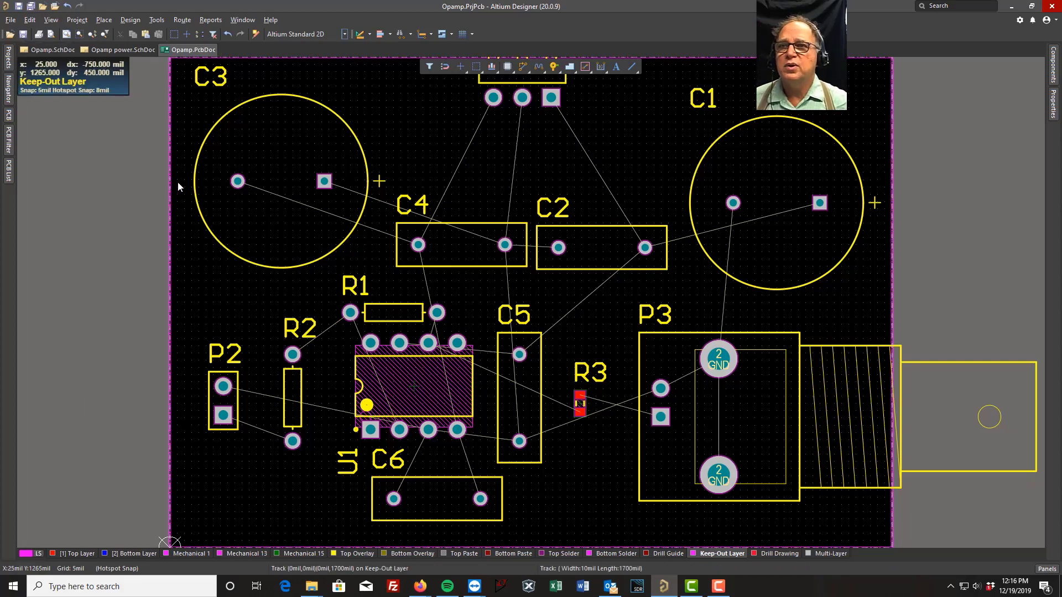
Switch to the Opamp.SchDoc schematic and open the properties of resistor R1
{"action": "left_click", "coordinate": [62, 50]}
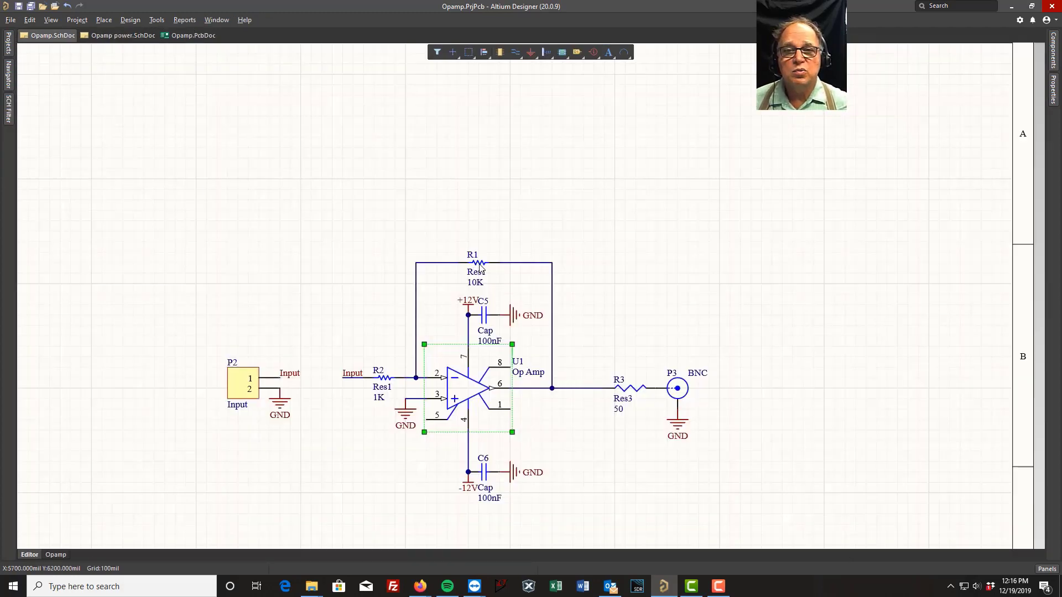
{"action": "left_click", "coordinate": [479, 268]}
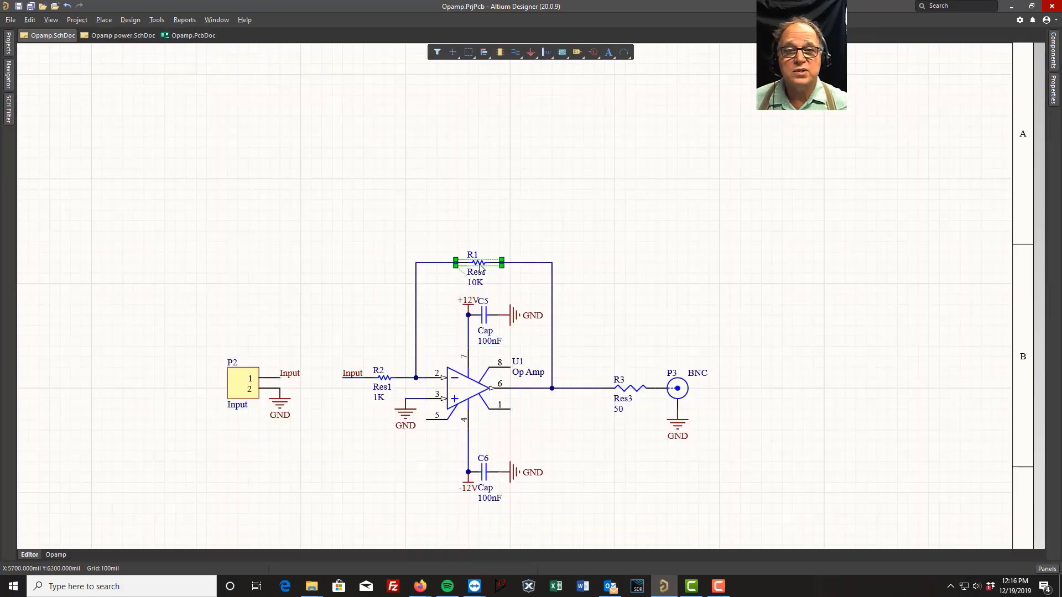
{"action": "left_click", "coordinate": [1054, 89]}
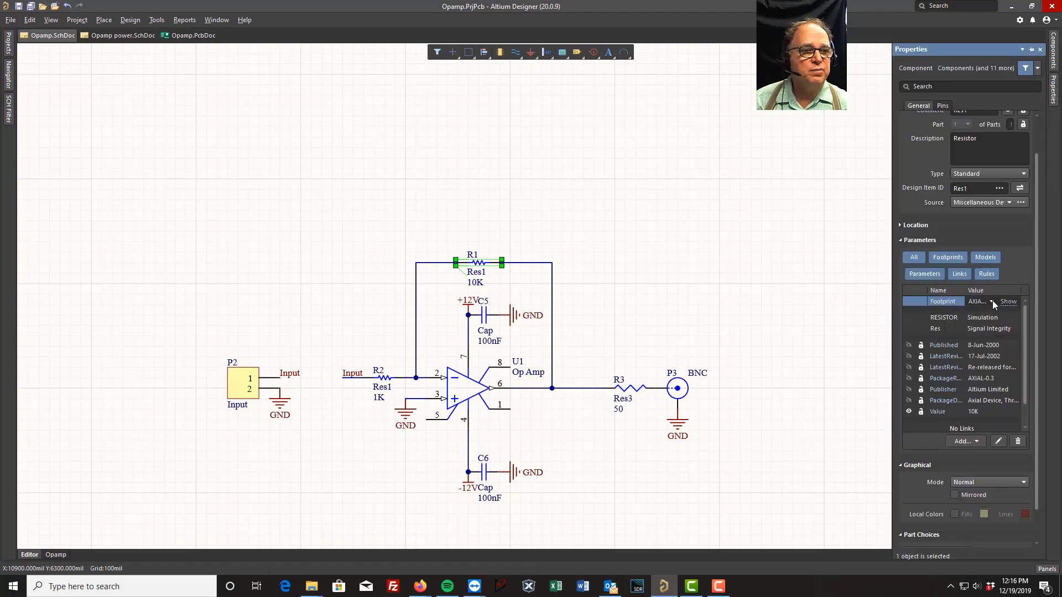
Add the DIP-16 footprint from Miscellaneous Devices.IntLib to R1 and view R1's pins
{"action": "left_click", "coordinate": [963, 443]}
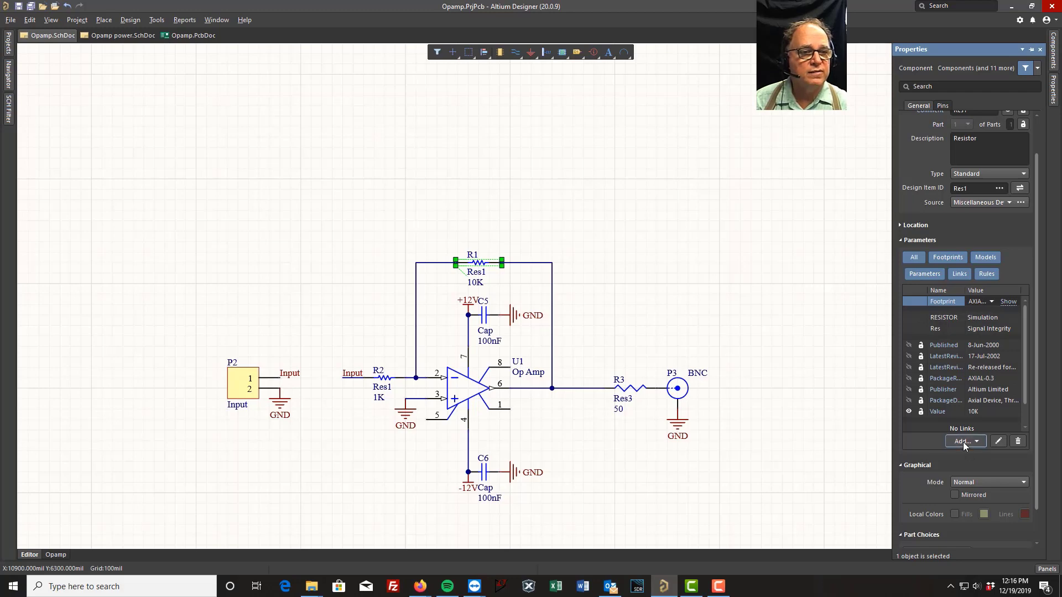
{"action": "left_click", "coordinate": [971, 453]}
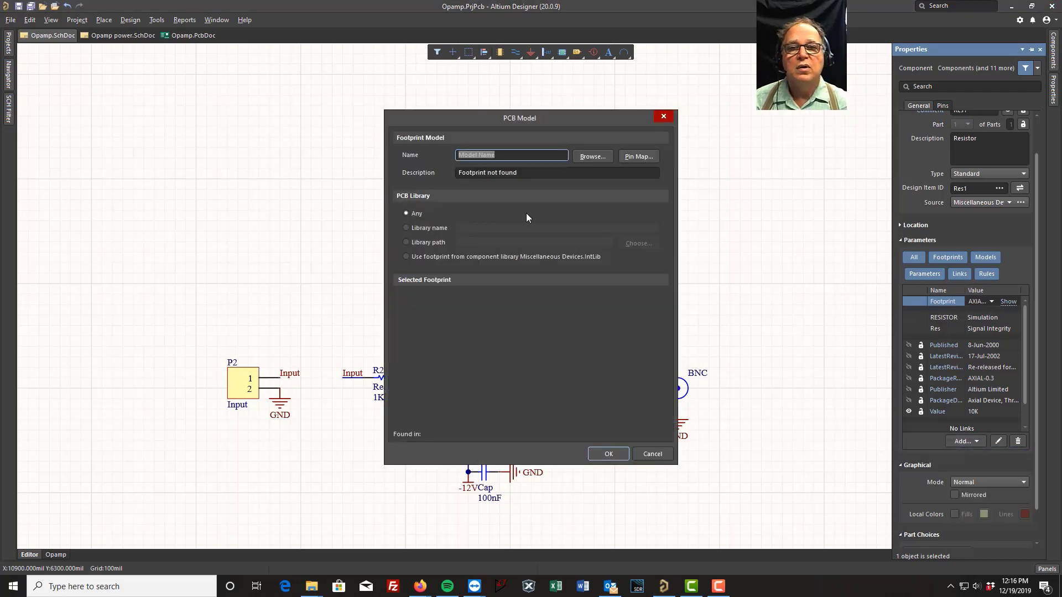
{"action": "left_click", "coordinate": [592, 156]}
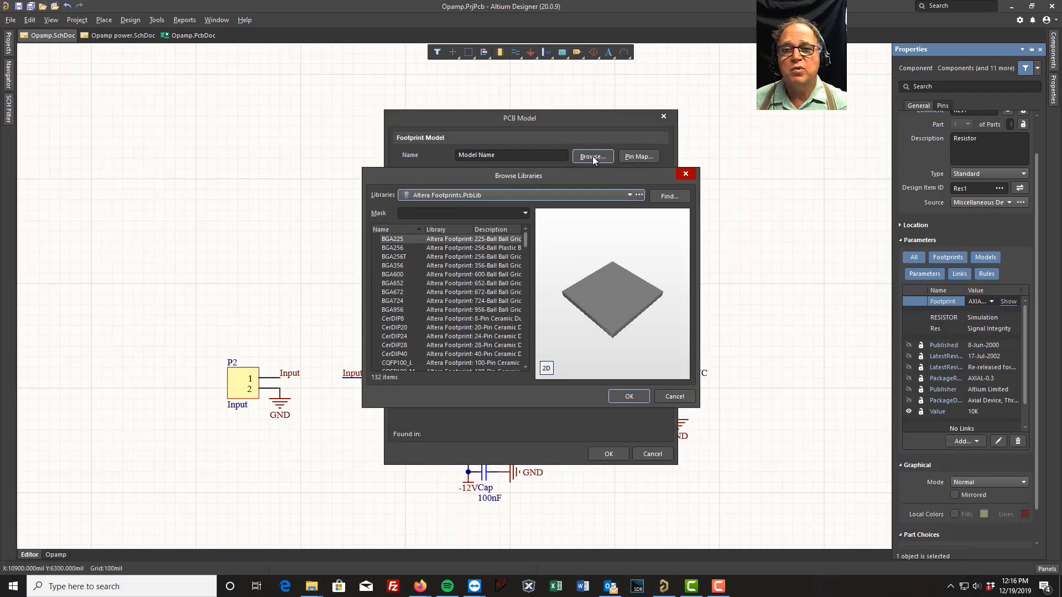
{"action": "left_click", "coordinate": [630, 195]}
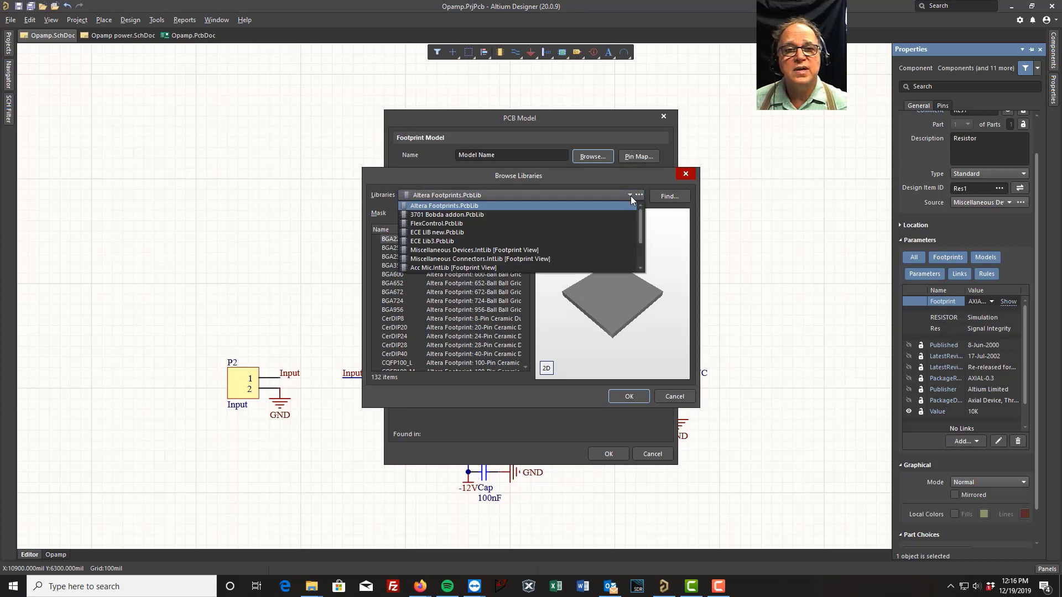
{"action": "left_click", "coordinate": [518, 250]}
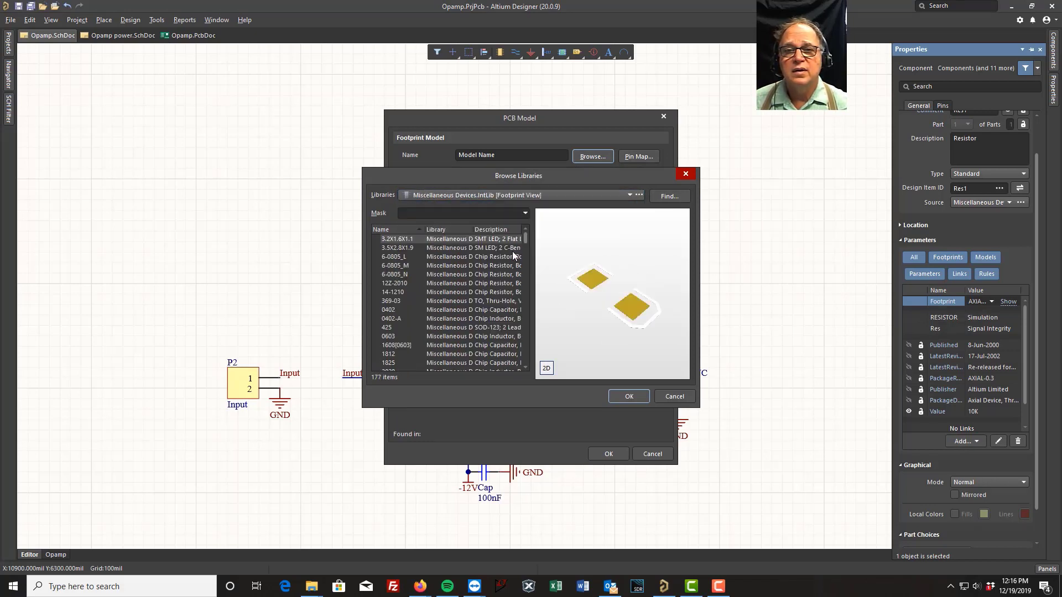
{"action": "scroll", "coordinate": [419, 325], "scroll_direction": "down", "scroll_amount": 10}
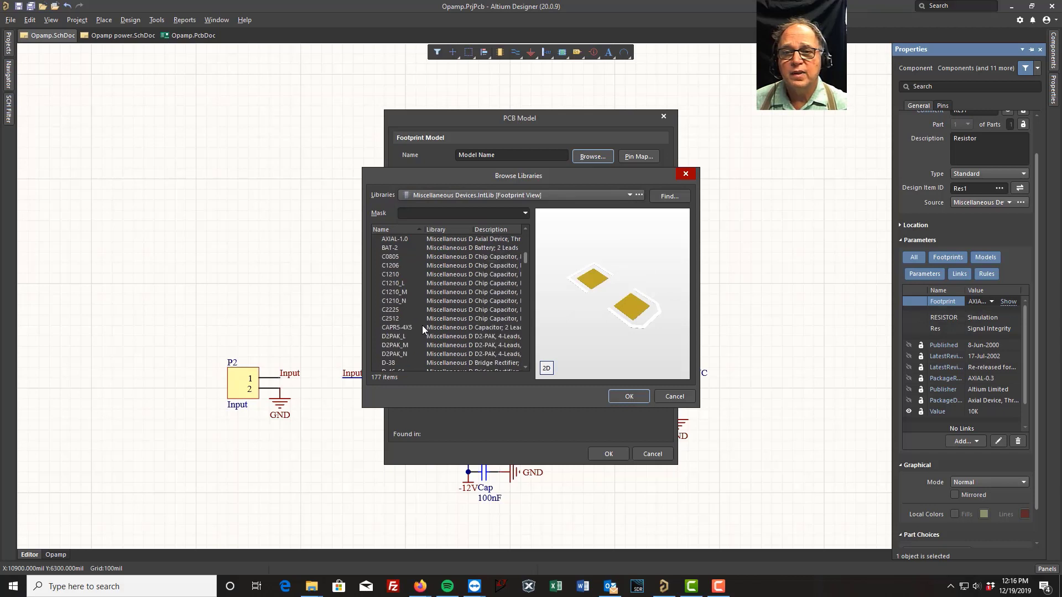
{"action": "scroll", "coordinate": [423, 328], "scroll_direction": "down", "scroll_amount": 4}
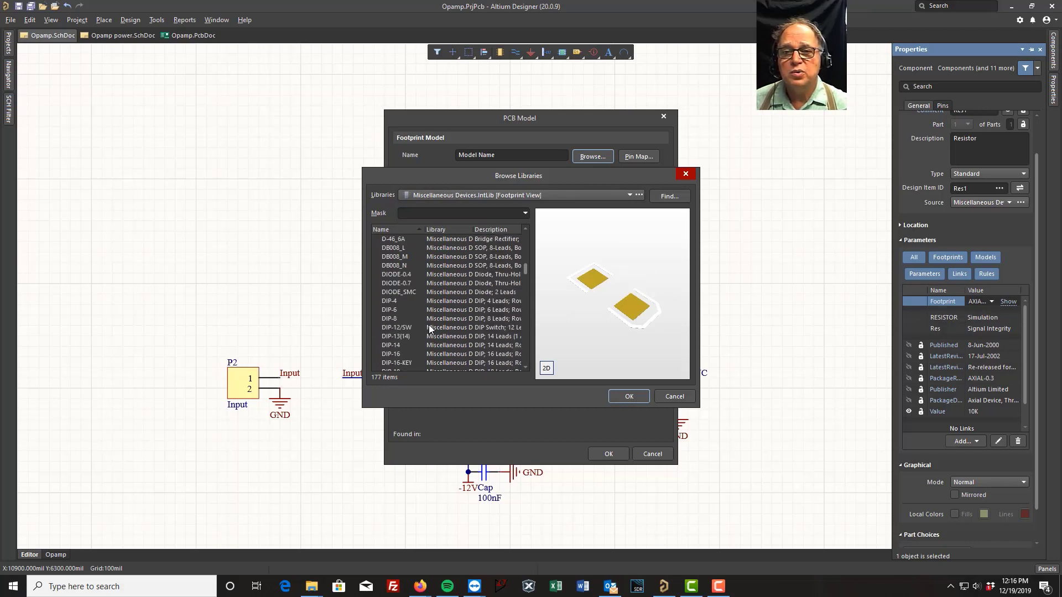
{"action": "left_click", "coordinate": [390, 327]}
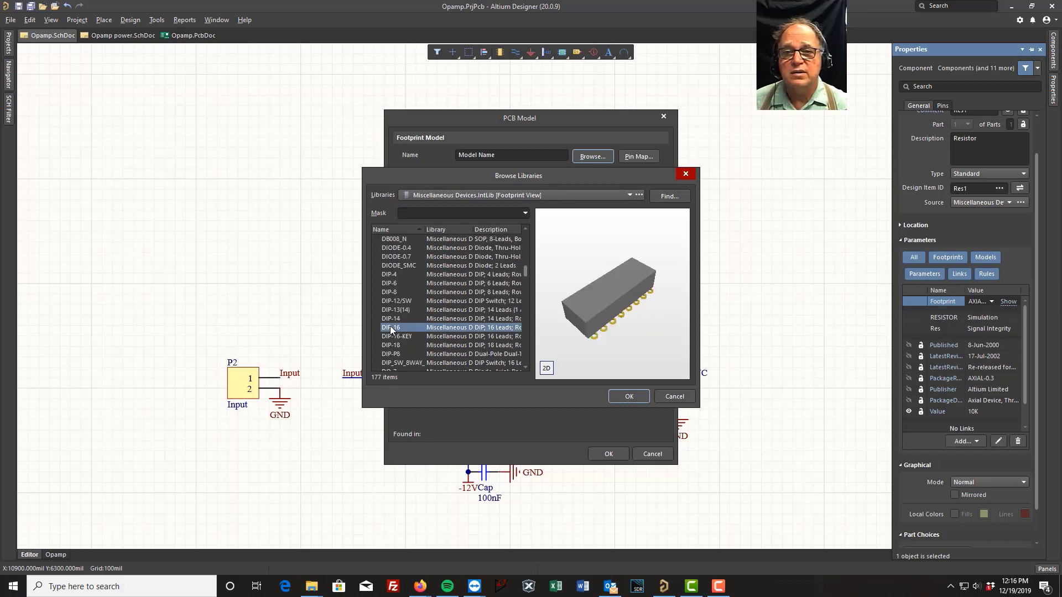
{"action": "left_click", "coordinate": [628, 396]}
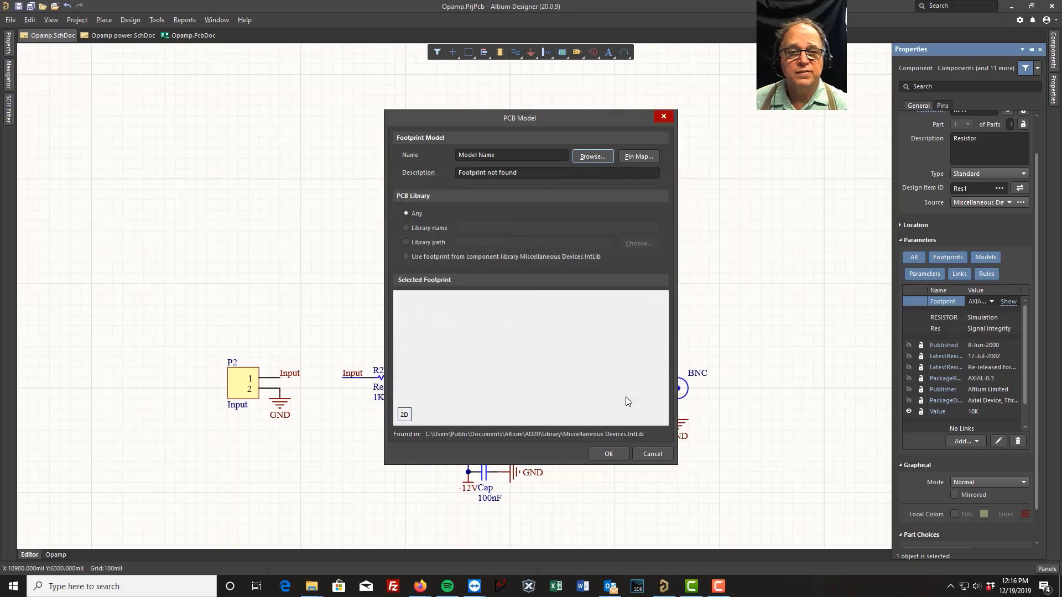
{"action": "left_click", "coordinate": [608, 454]}
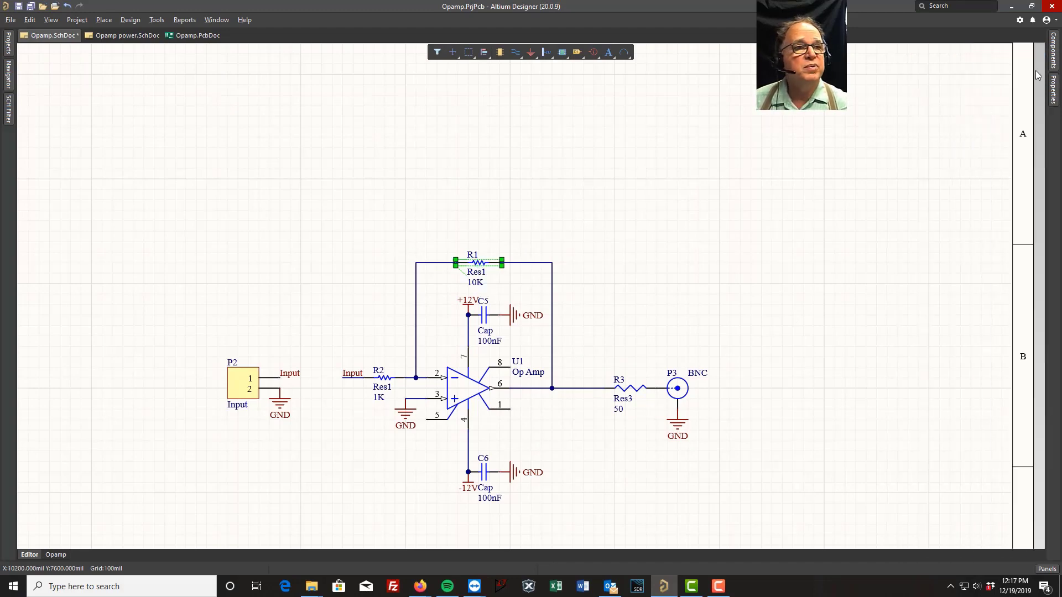
{"action": "left_click", "coordinate": [1053, 94]}
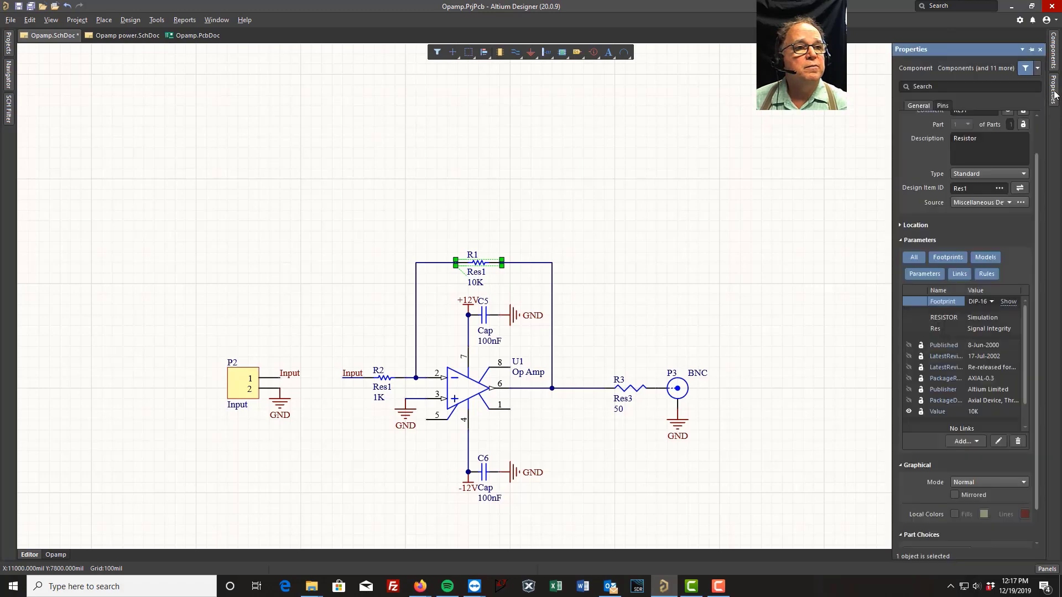
{"action": "left_click", "coordinate": [947, 105]}
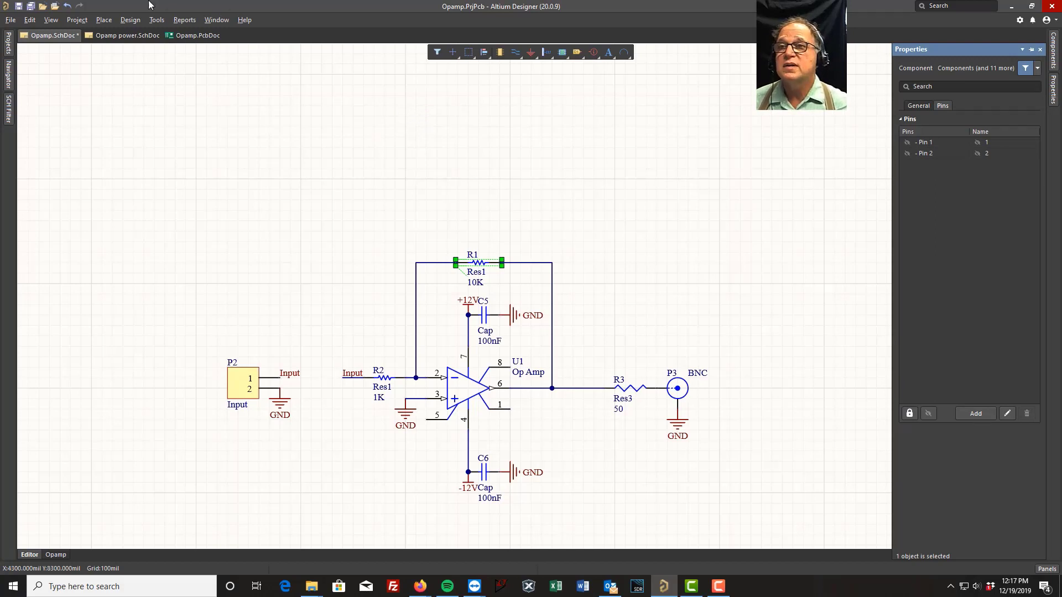
Update Opamp.PcbDoc with R1's DIP-16 footprint by executing the engineering change order
{"action": "left_click", "coordinate": [125, 23]}
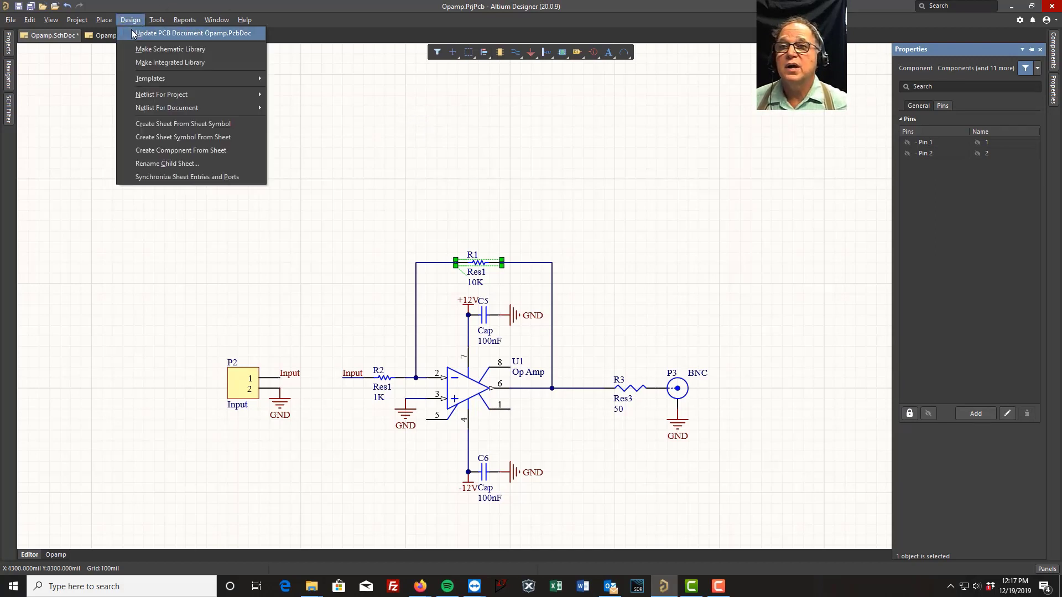
{"action": "left_click", "coordinate": [139, 31]}
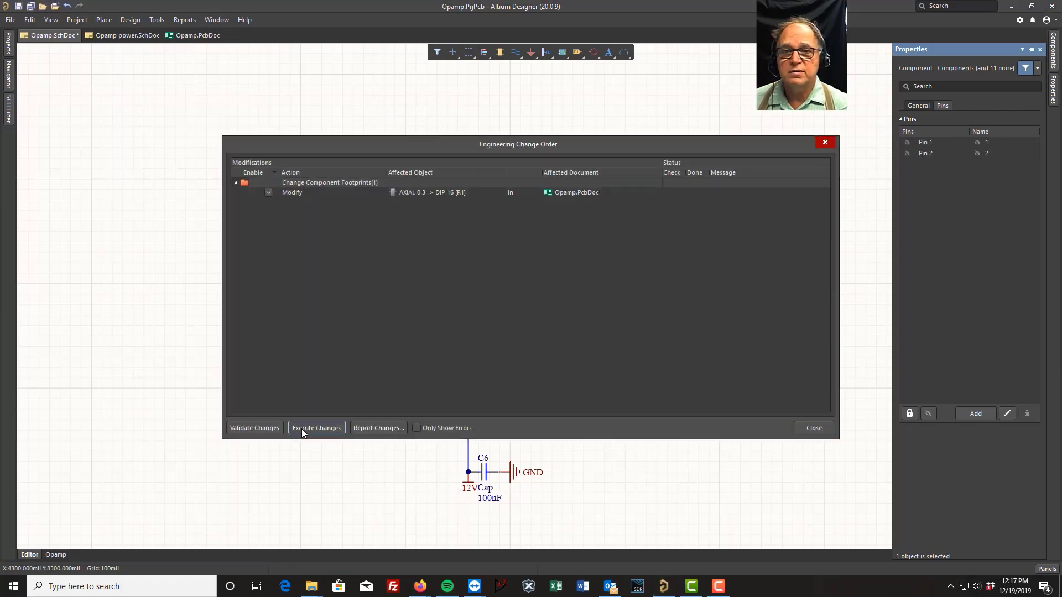
{"action": "left_click", "coordinate": [302, 431]}
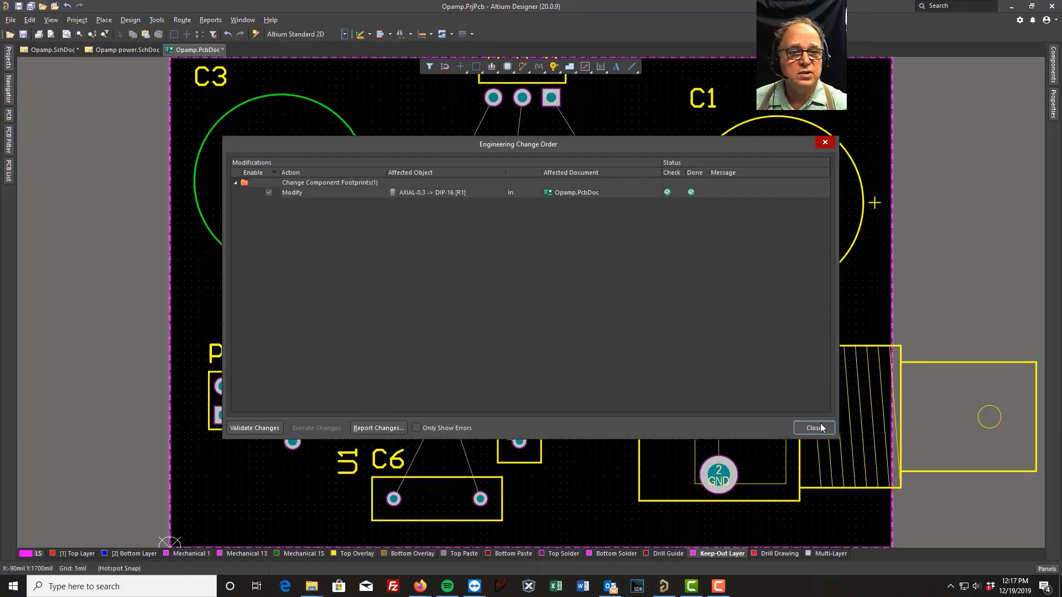
{"action": "left_click", "coordinate": [821, 430]}
Move R1 off the board, beyond the board's left edge near C3, rotating it on the way
{"action": "left_click_drag", "start_coordinate": [348, 322], "coordinate": [102, 200]}
{"action": "key", "text": "space"}
{"action": "key", "text": "space"}
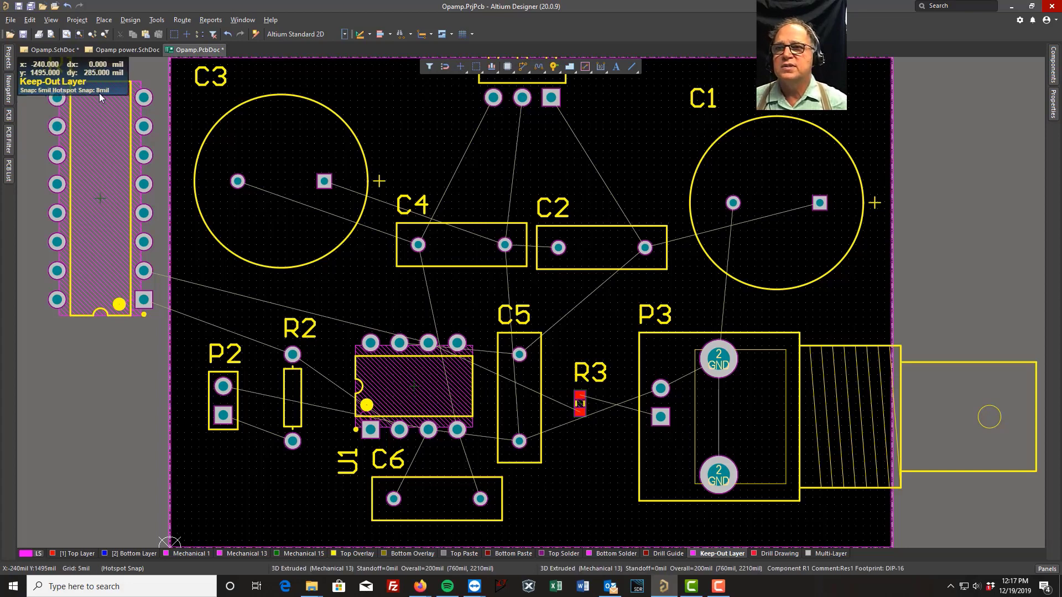
Switch to Opamp.SchDoc, set R1's footprint back to AXIAL-0.3, and save the schematic
{"action": "left_click", "coordinate": [42, 53]}
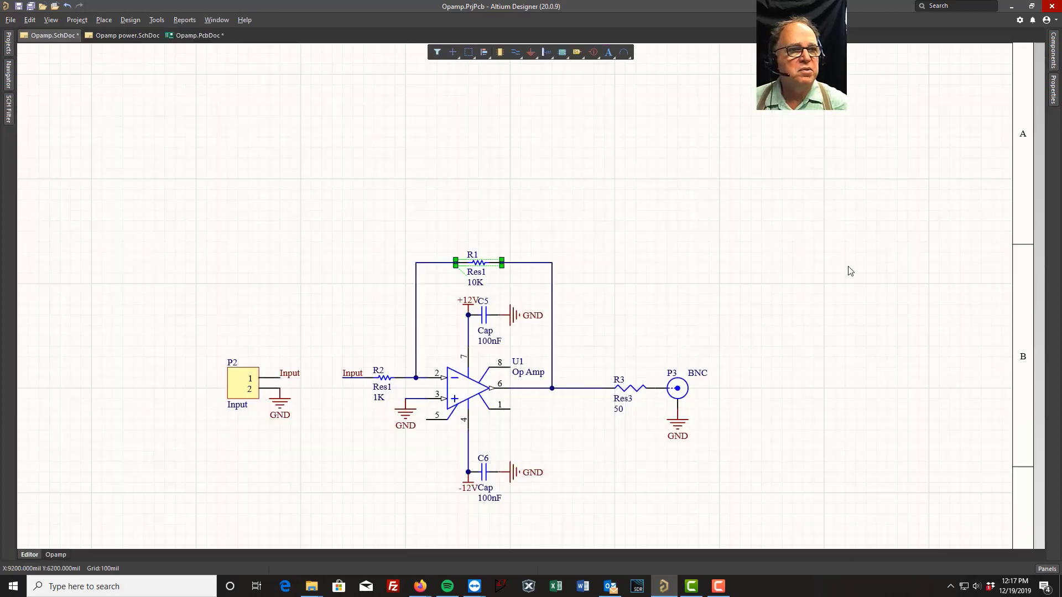
{"action": "left_click", "coordinate": [1053, 93]}
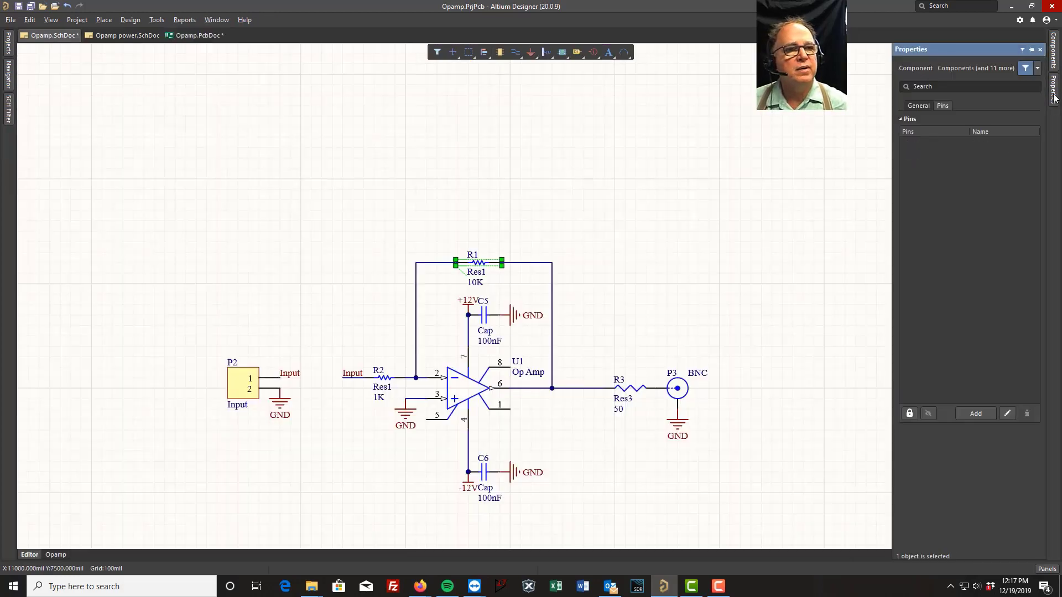
{"action": "left_click", "coordinate": [917, 105]}
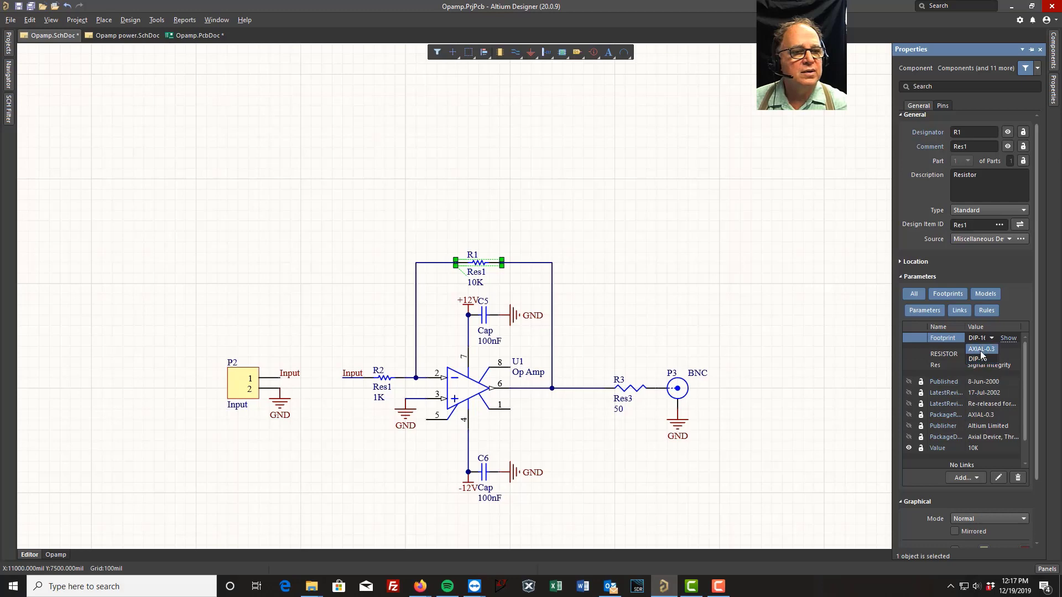
{"action": "left_click", "coordinate": [981, 349]}
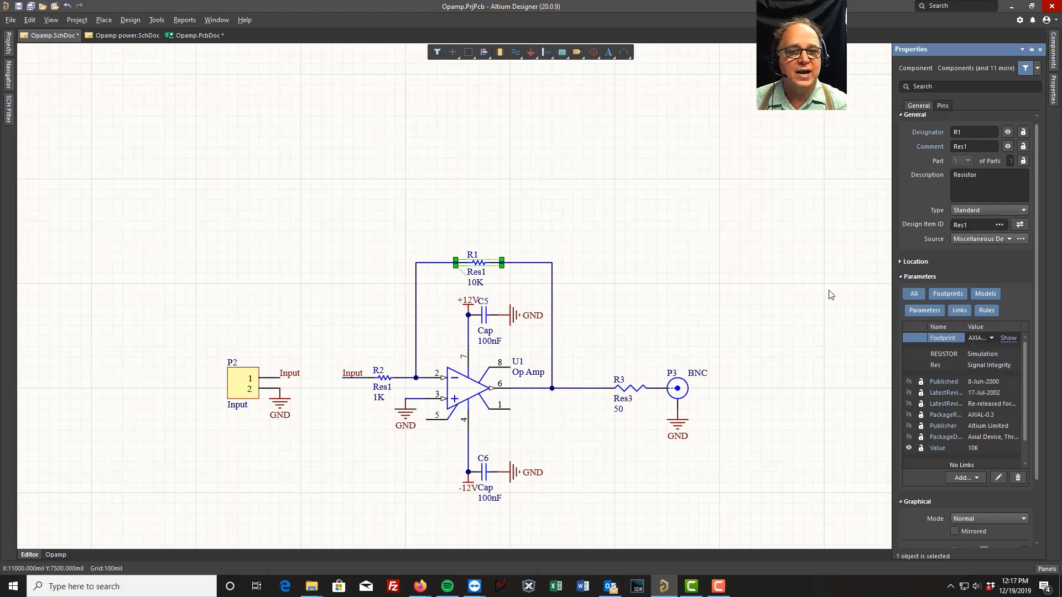
{"action": "left_click", "coordinate": [18, 6]}
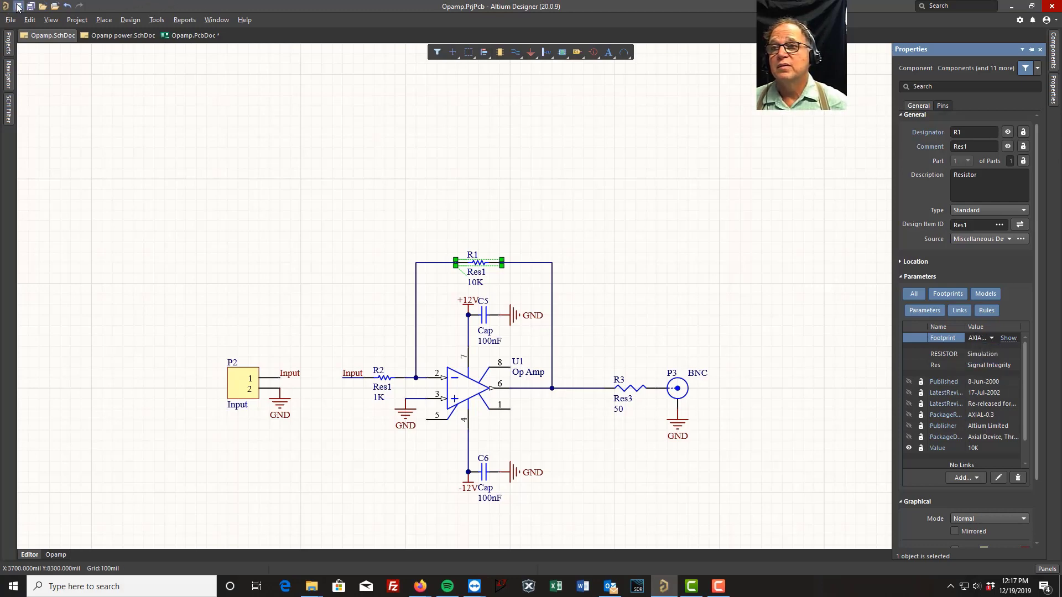
Update Opamp.PcbDoc with R1's AXIAL-0.3 footprint through the engineering change order and move R1 back onto the board just above U1
{"action": "left_click", "coordinate": [131, 20]}
{"action": "left_click", "coordinate": [166, 29]}
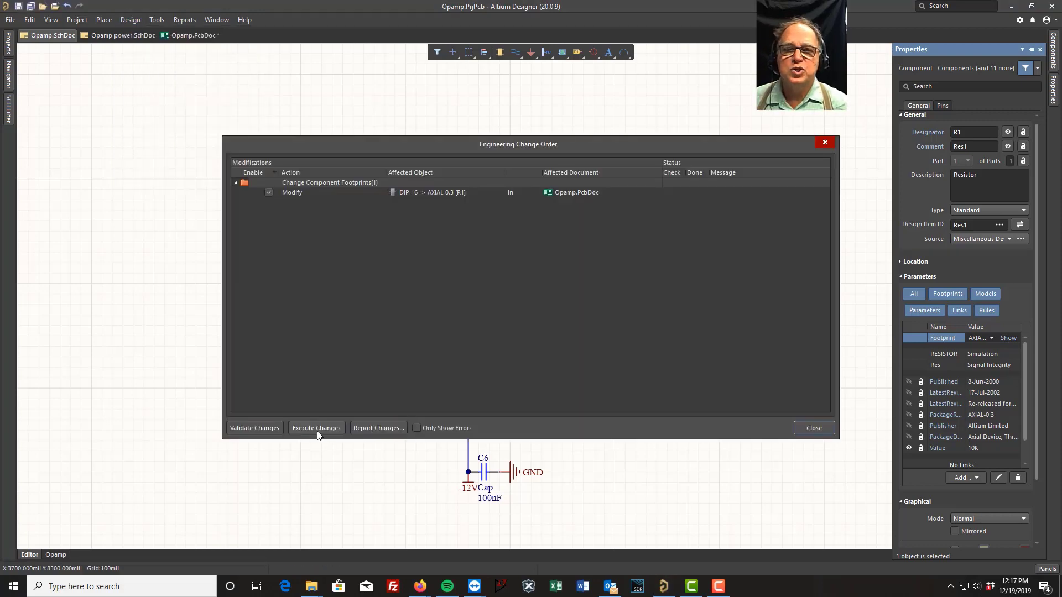
{"action": "left_click", "coordinate": [318, 431]}
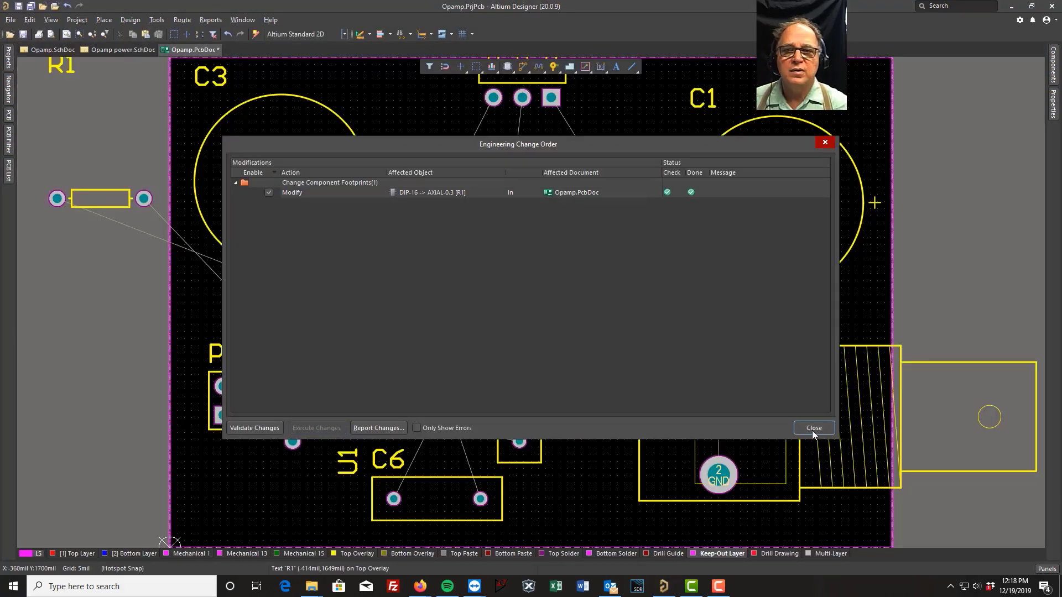
{"action": "left_click", "coordinate": [813, 428]}
{"action": "left_click_drag", "start_coordinate": [89, 200], "coordinate": [386, 312]}
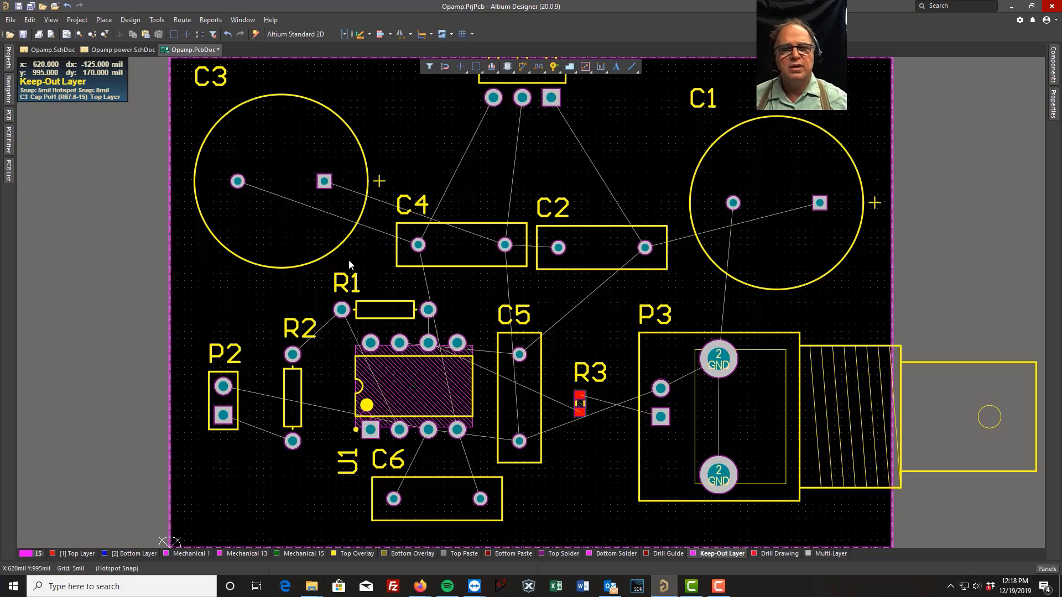
Switch to Opamp power.SchDoc and browse the components in the ECE LIB new.IntLib and ECE LIB new.SCHLIB libraries
{"action": "left_click", "coordinate": [45, 49]}
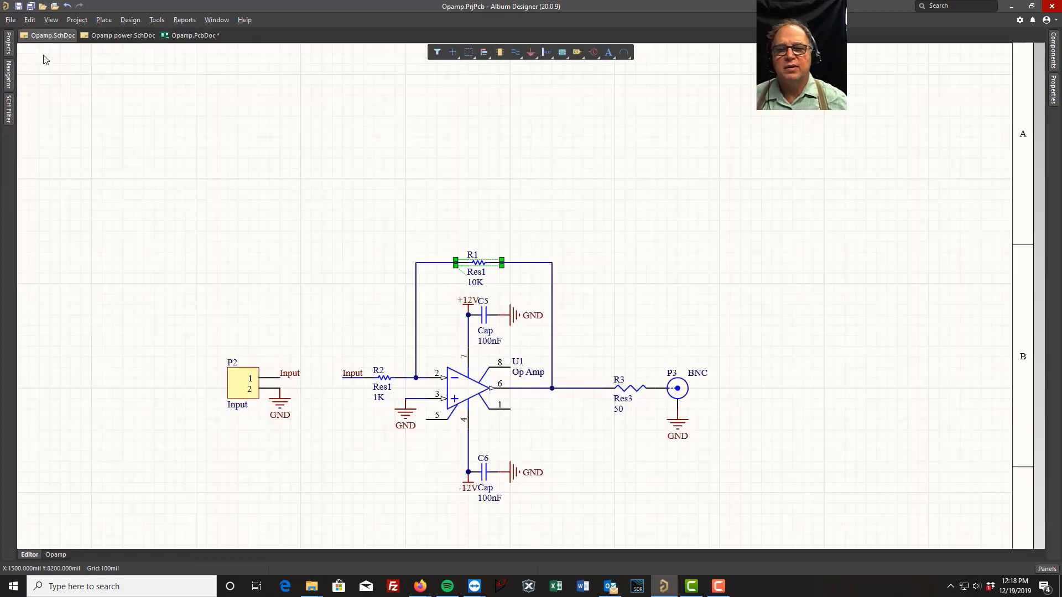
{"action": "left_click", "coordinate": [125, 36]}
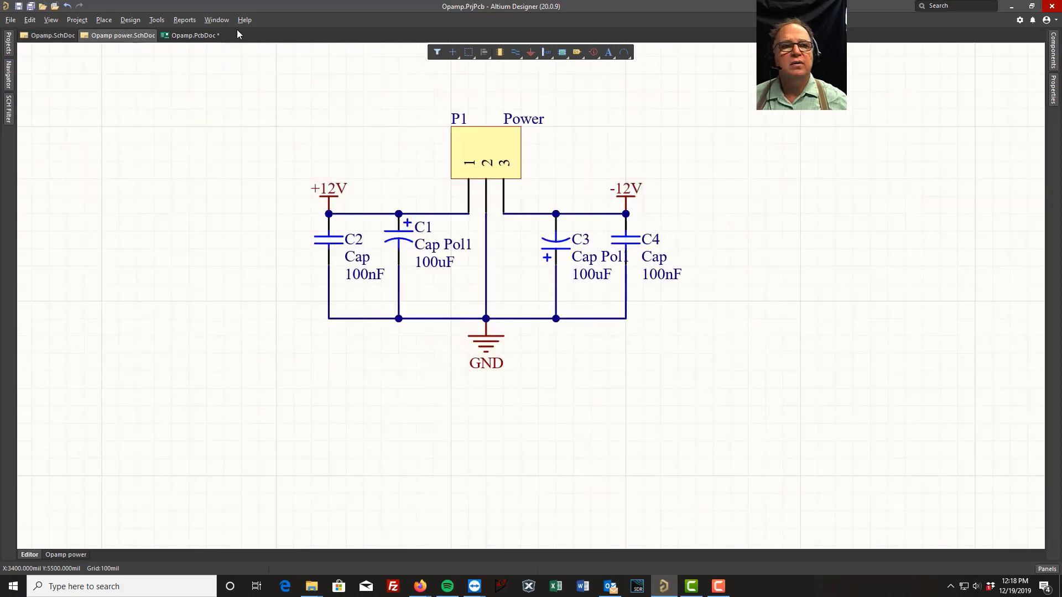
{"action": "left_click", "coordinate": [1055, 46]}
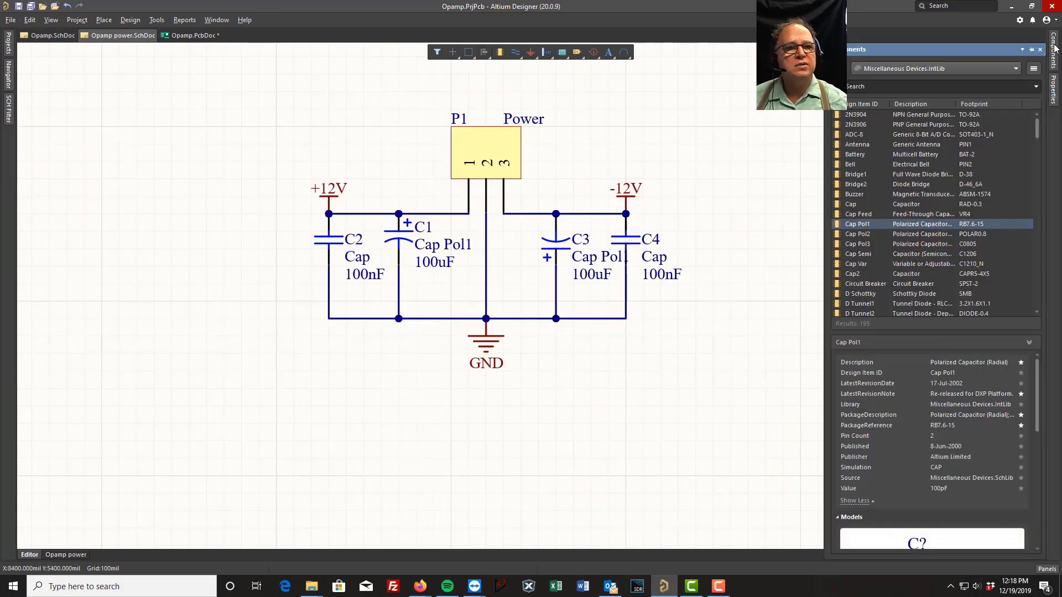
{"action": "left_click", "coordinate": [1016, 68]}
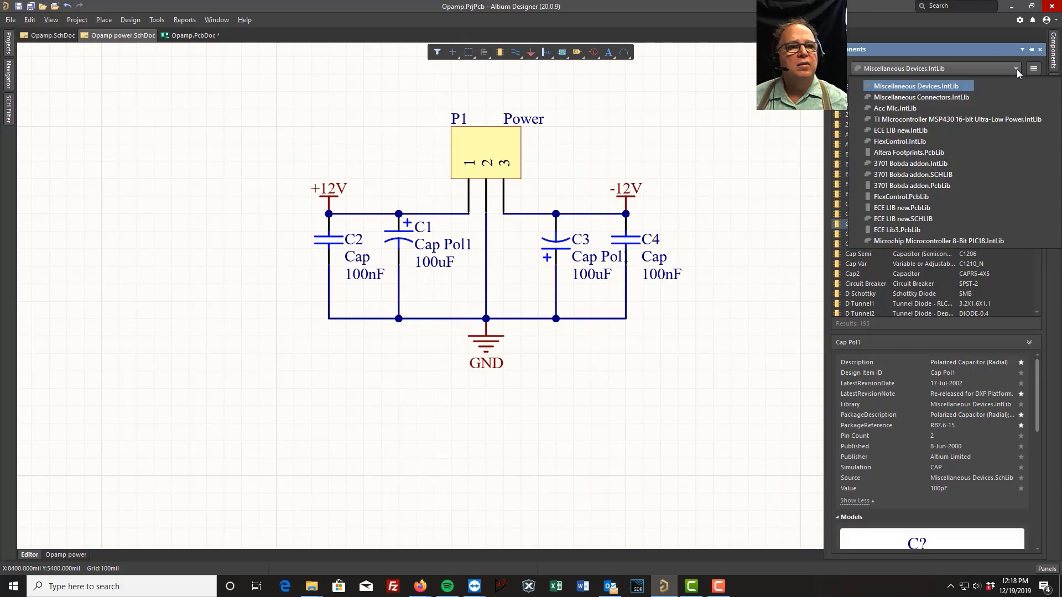
{"action": "left_click", "coordinate": [892, 131]}
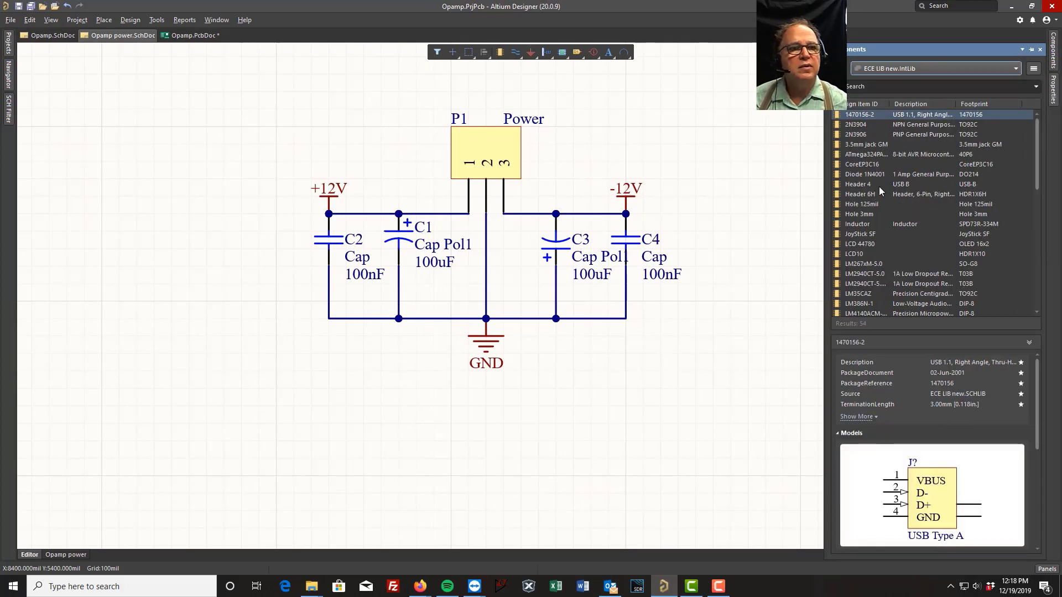
{"action": "left_click", "coordinate": [1016, 68]}
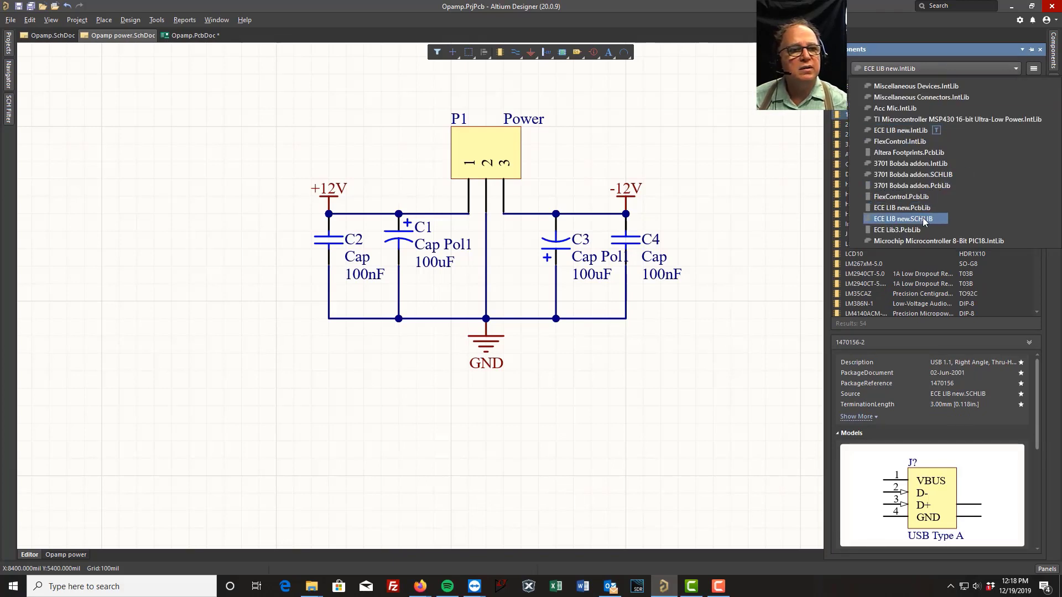
{"action": "left_click", "coordinate": [892, 220]}
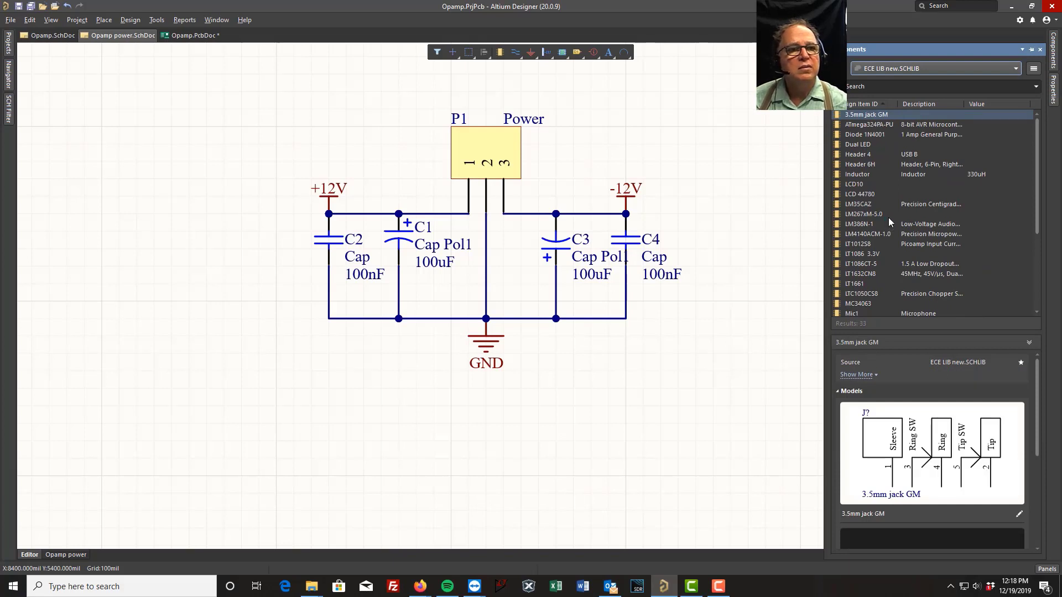
{"action": "scroll", "coordinate": [887, 213], "scroll_direction": "down", "scroll_amount": 5}
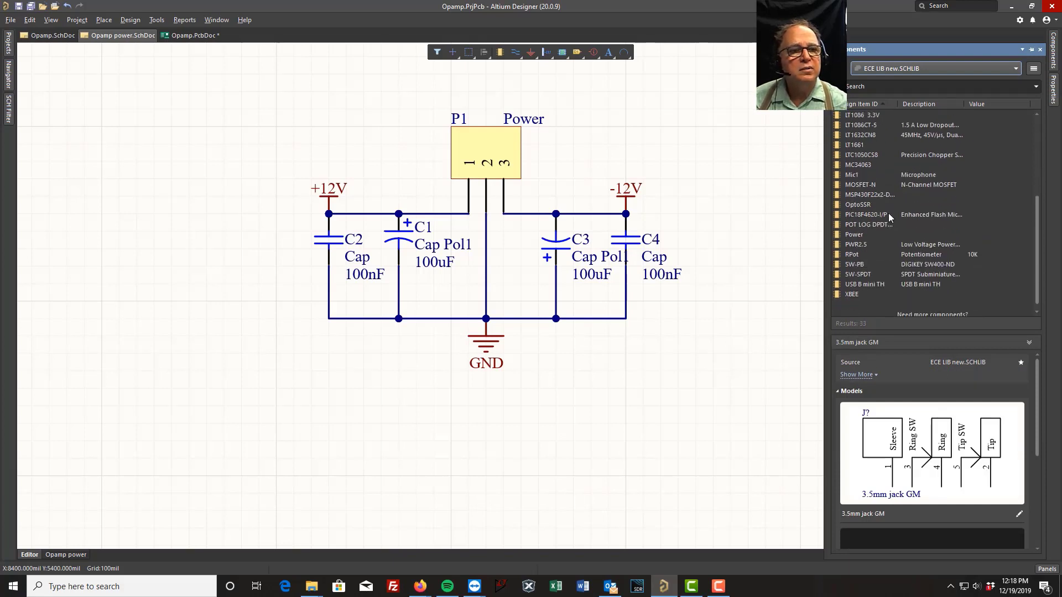
{"action": "scroll", "coordinate": [888, 214], "scroll_direction": "up", "scroll_amount": 5}
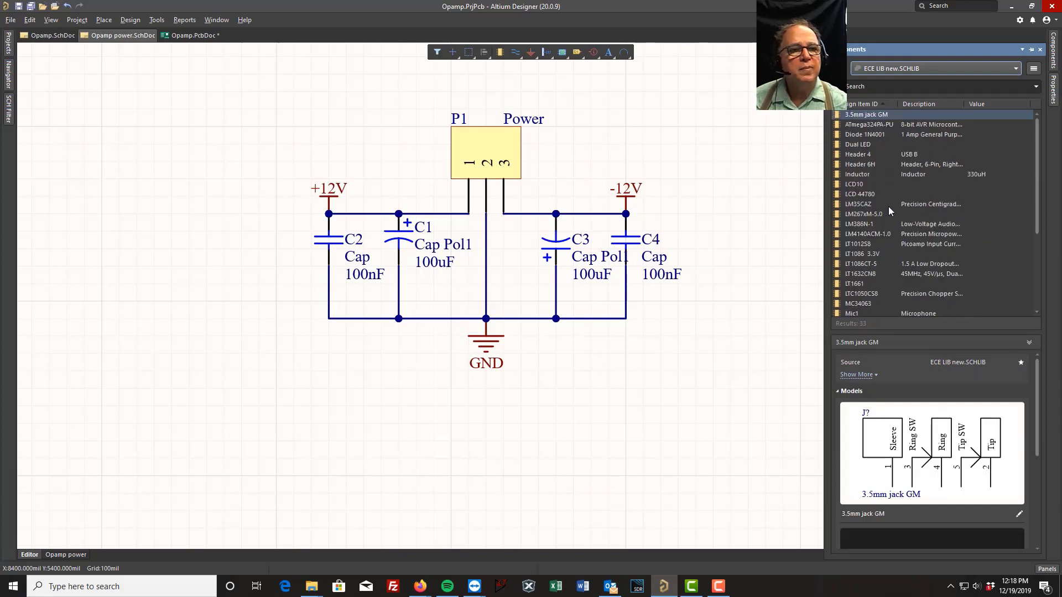
{"action": "left_click", "coordinate": [1016, 69]}
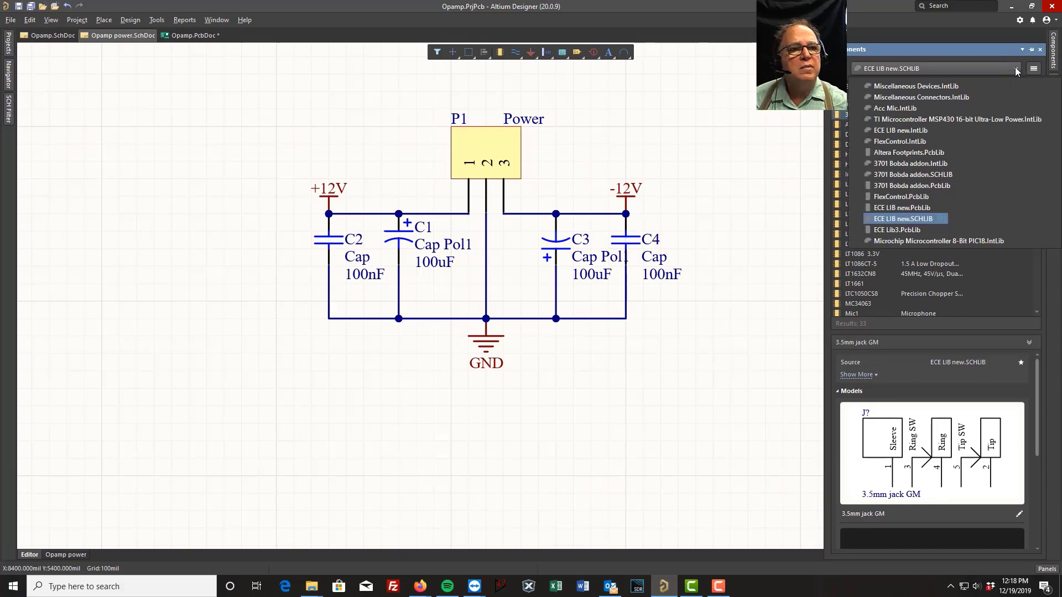
{"action": "left_click", "coordinate": [908, 130]}
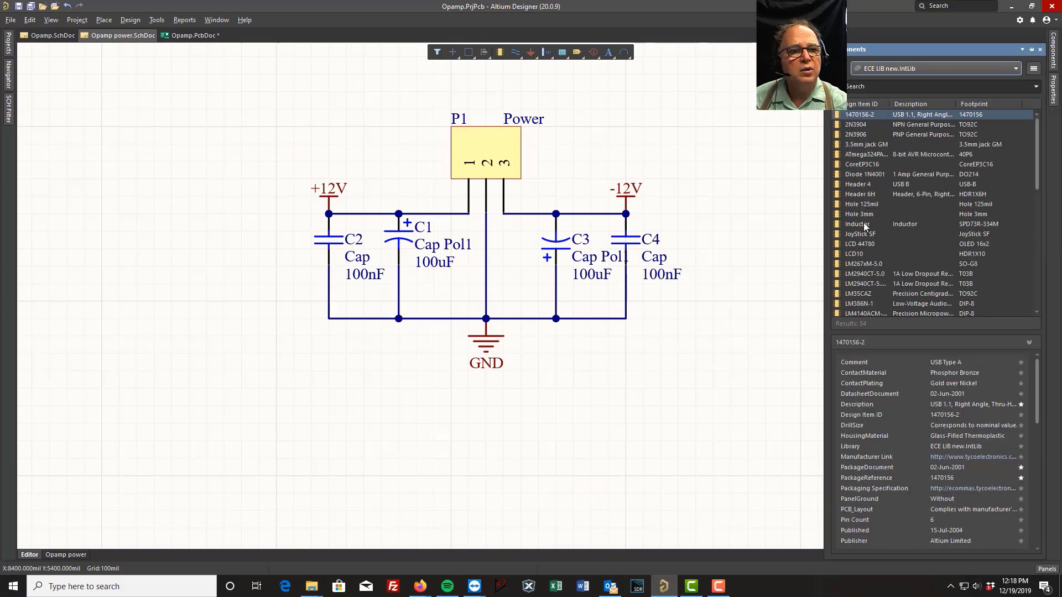
Place four Hole 3mm components from ECE LIB new.IntLib in a two-by-two grid below the power circuit and save the schematic
{"action": "left_click", "coordinate": [847, 216]}
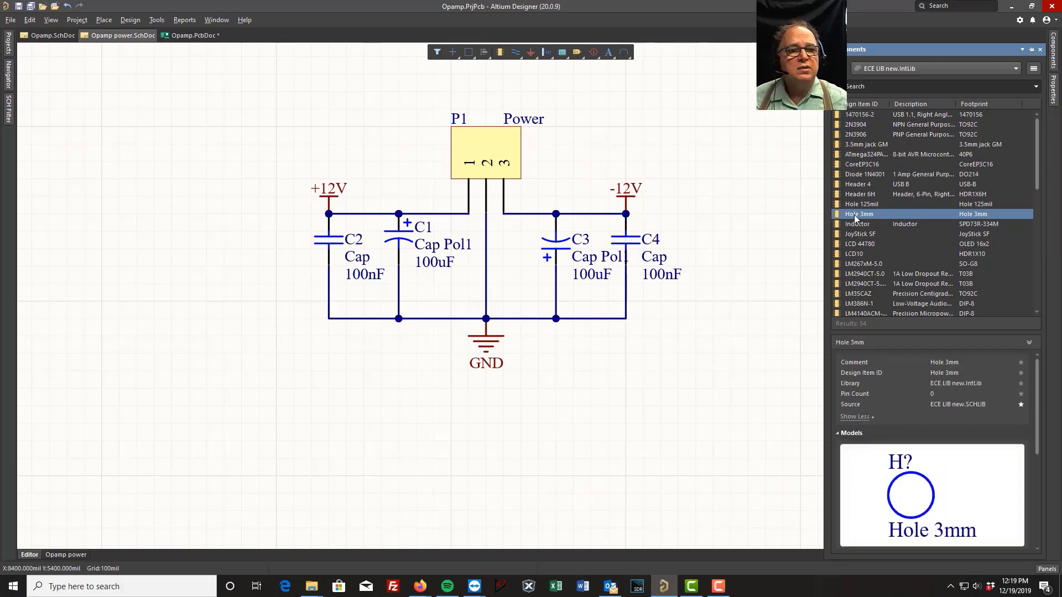
{"action": "double_click", "coordinate": [854, 217]}
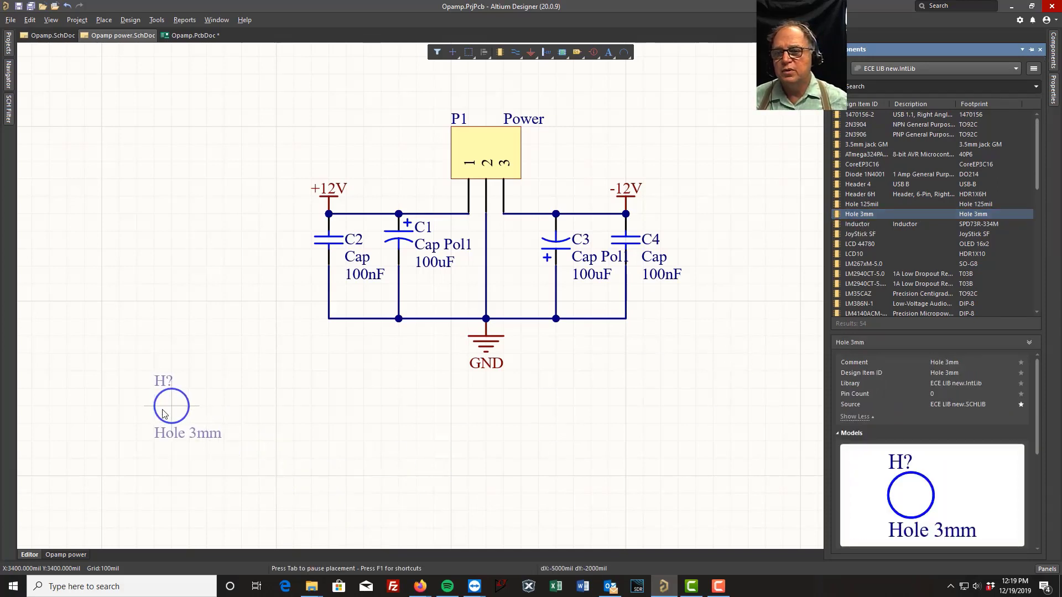
{"action": "left_click", "coordinate": [102, 408]}
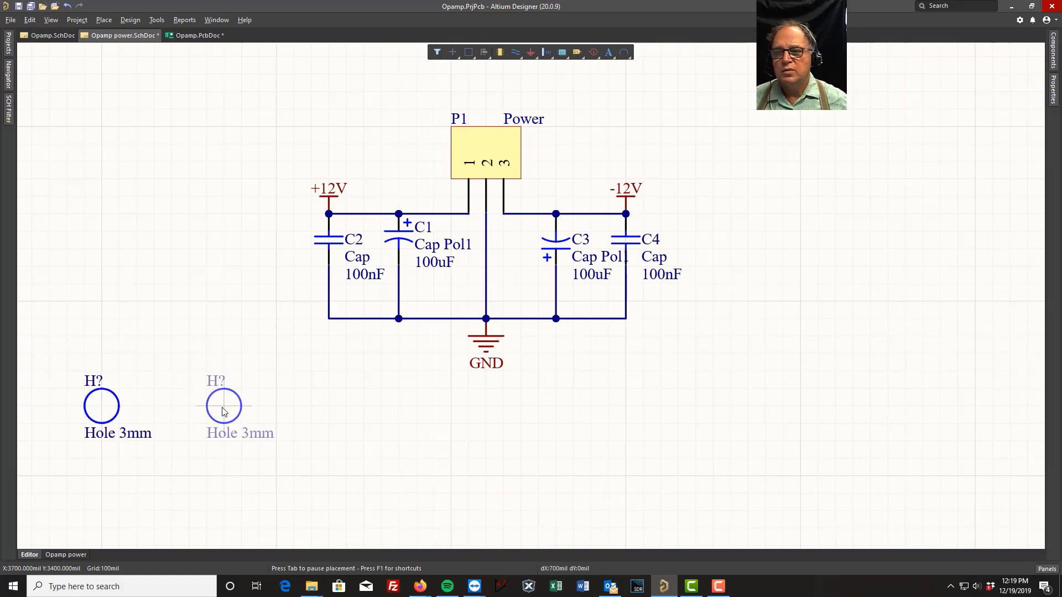
{"action": "left_click", "coordinate": [224, 406]}
{"action": "left_click", "coordinate": [102, 510]}
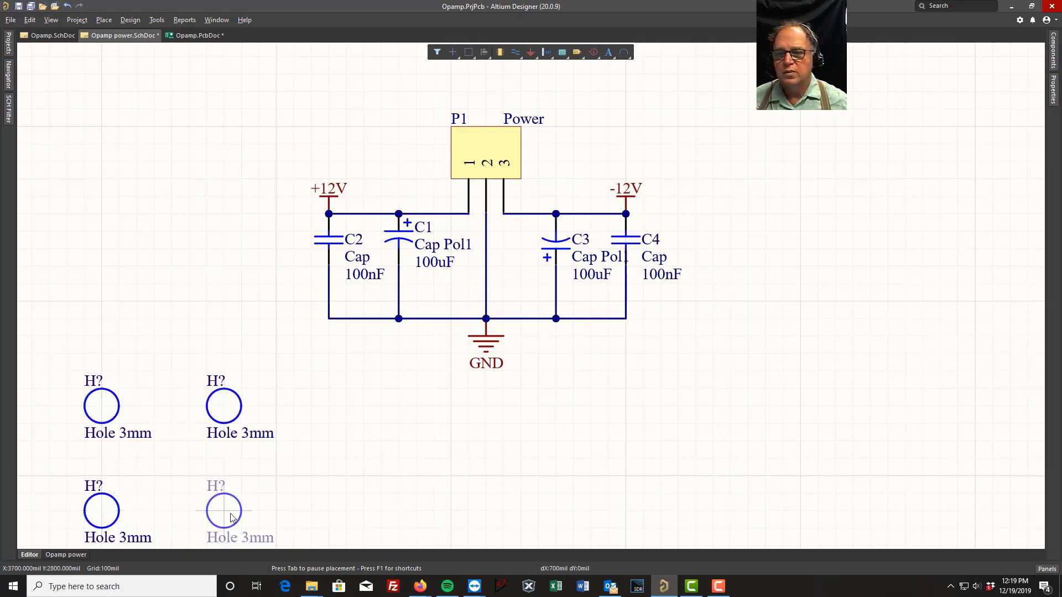
{"action": "left_click", "coordinate": [231, 517]}
{"action": "key", "text": "Escape"}
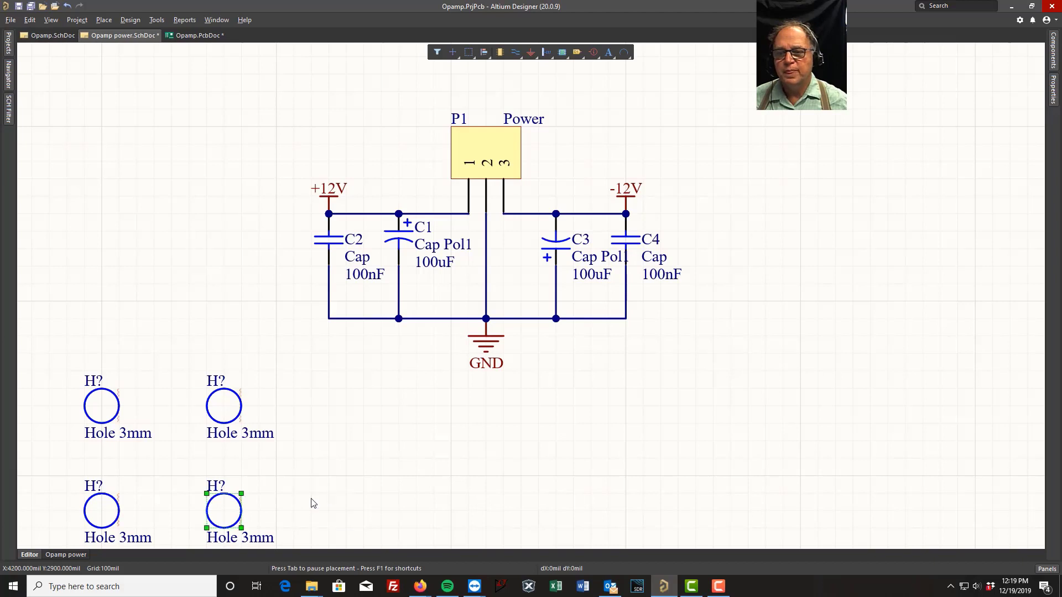
{"action": "left_click", "coordinate": [9, 102]}
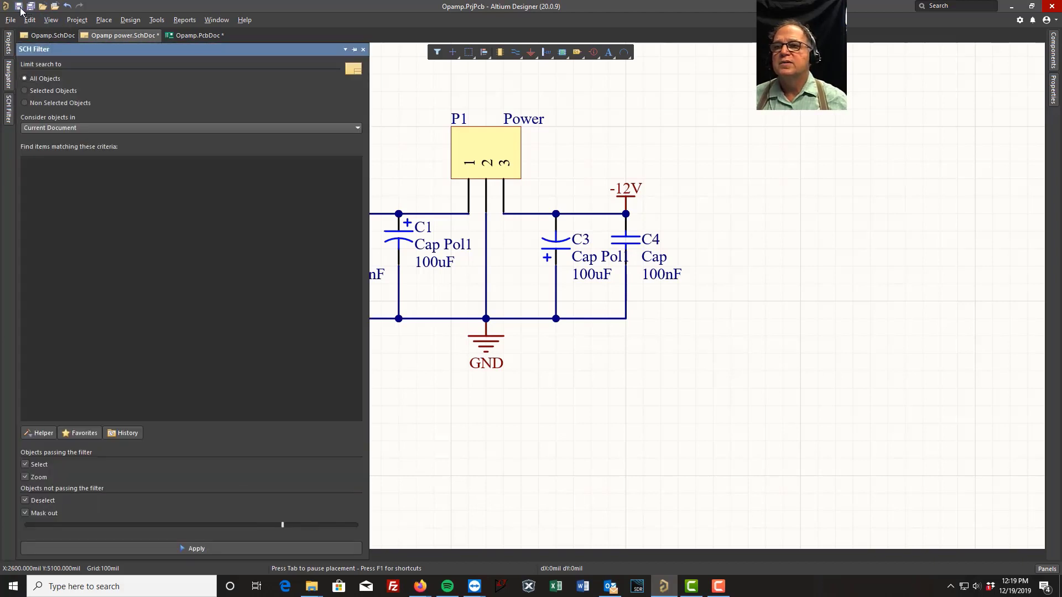
{"action": "left_click", "coordinate": [19, 6]}
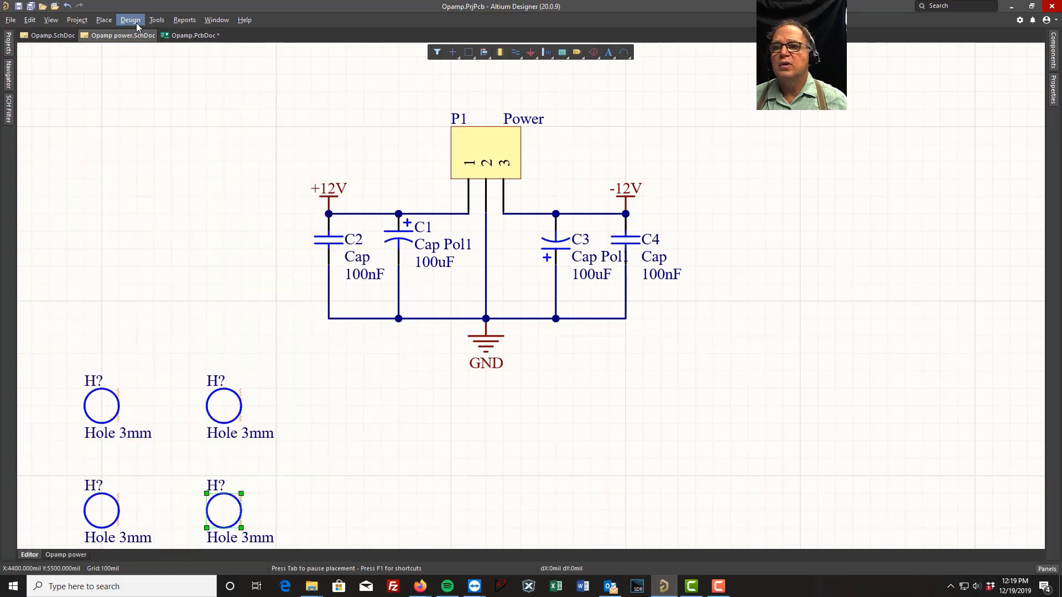
Annotate the schematics quietly to number the four new hole components, accept the designator changes, and save the sheet
{"action": "left_click", "coordinate": [157, 20]}
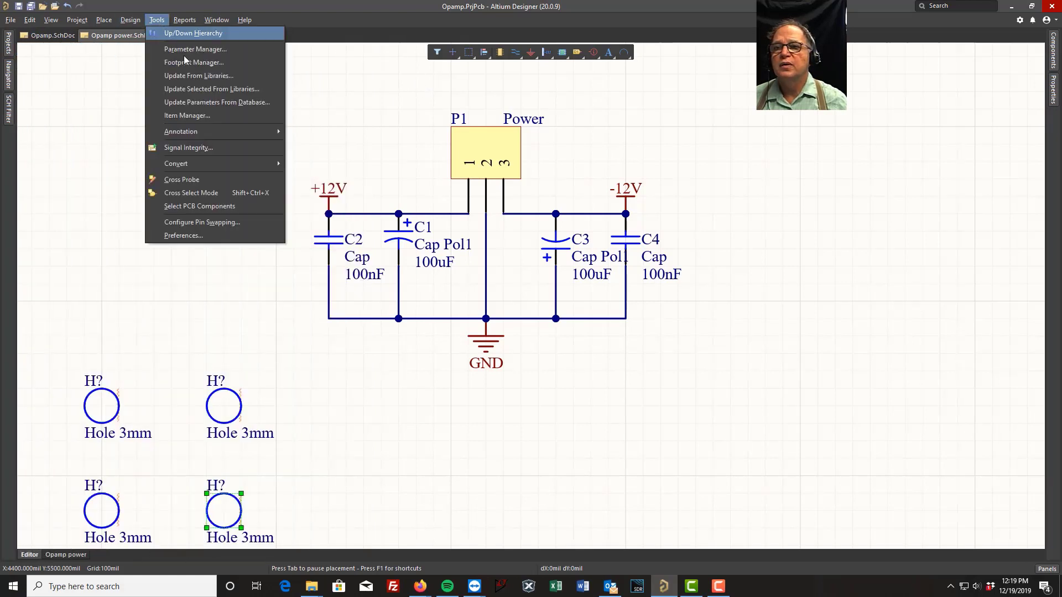
{"action": "mouse_move", "coordinate": [264, 132]}
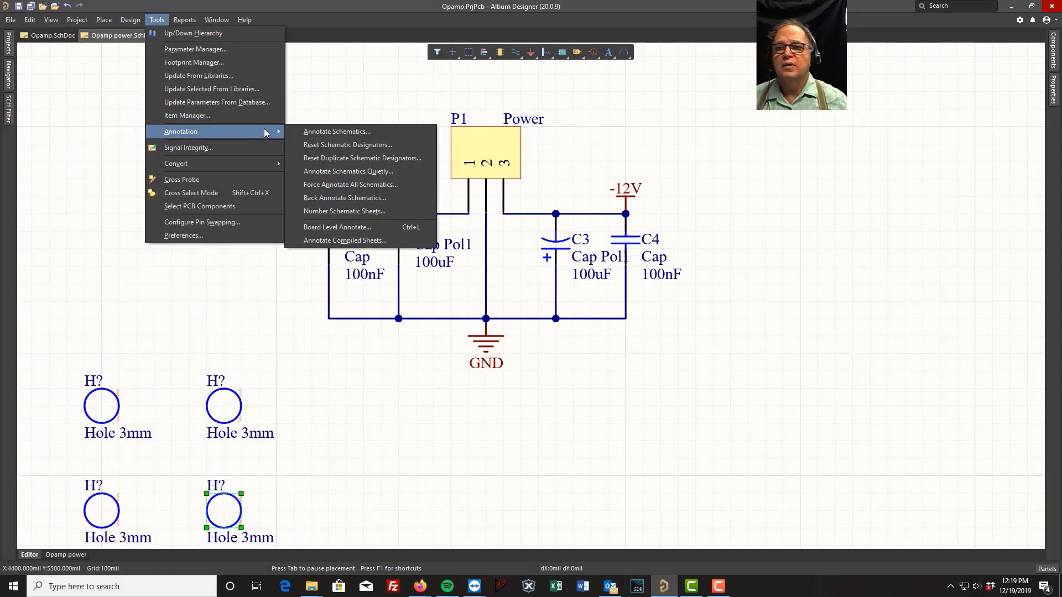
{"action": "left_click", "coordinate": [330, 170]}
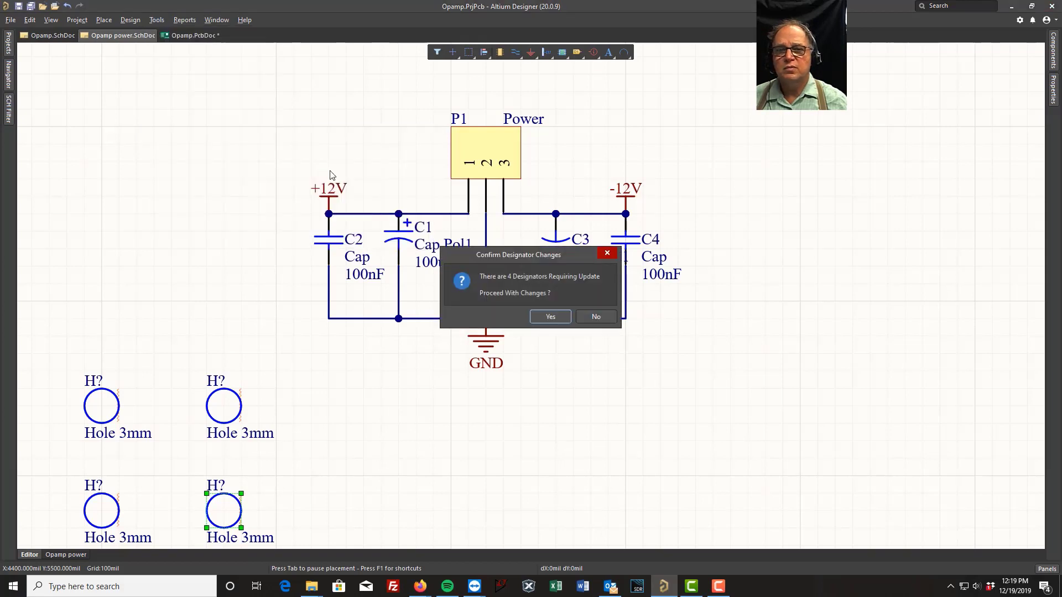
{"action": "left_click", "coordinate": [550, 318]}
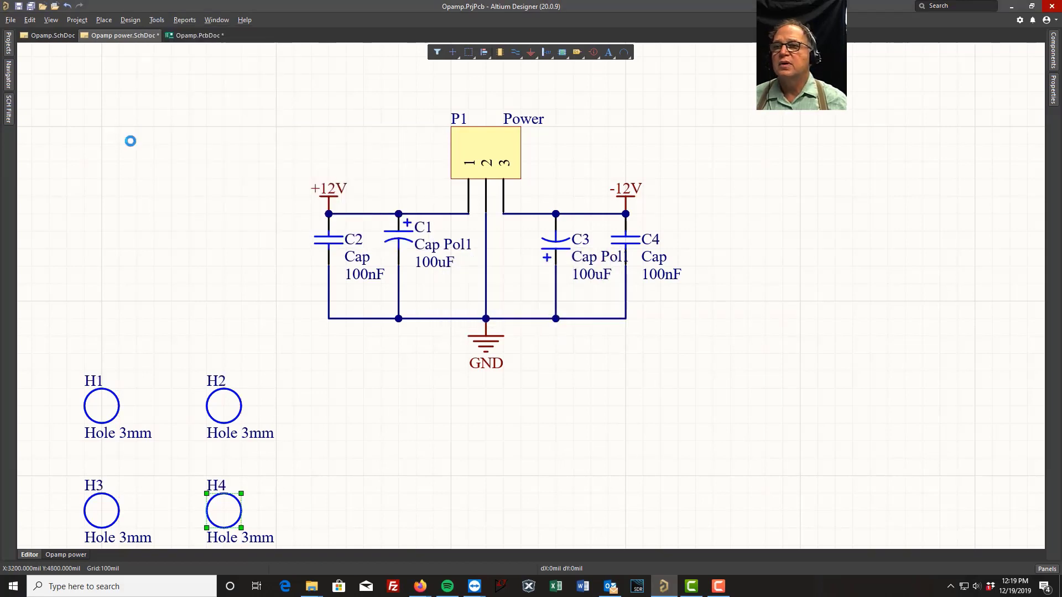
{"action": "left_click", "coordinate": [131, 139]}
{"action": "left_click", "coordinate": [20, 7]}
Update Opamp.PcbDoc with holes H1 to H4 by executing the engineering change order
{"action": "left_click", "coordinate": [131, 20]}
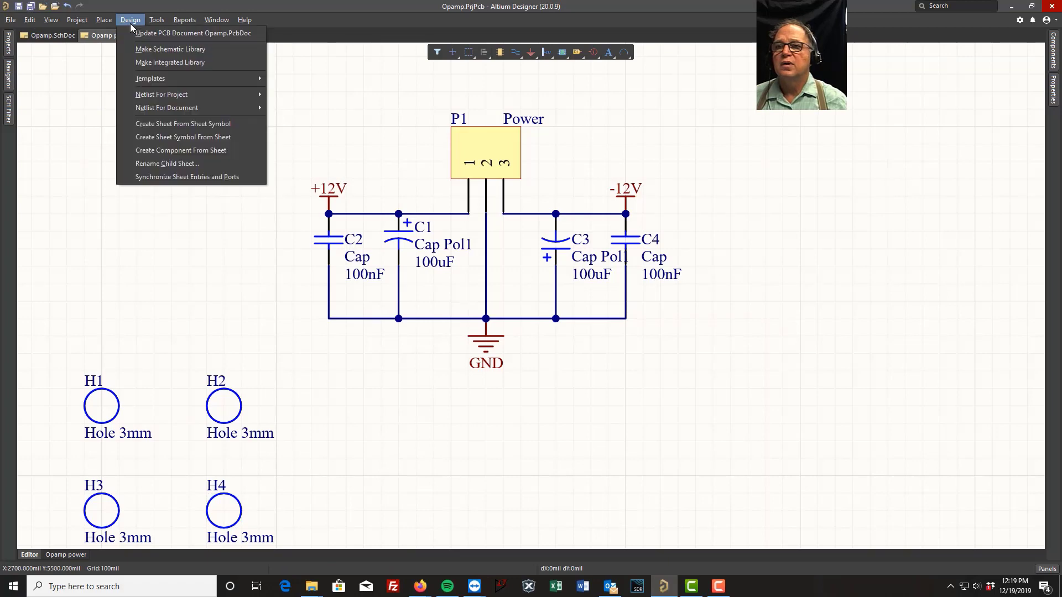
{"action": "left_click", "coordinate": [141, 34]}
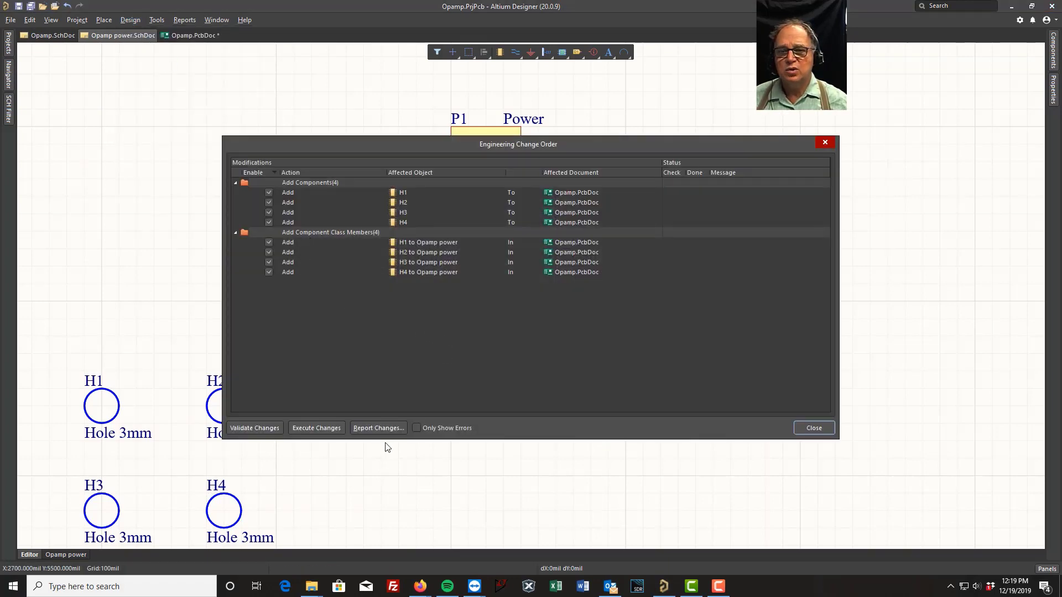
{"action": "left_click", "coordinate": [317, 428]}
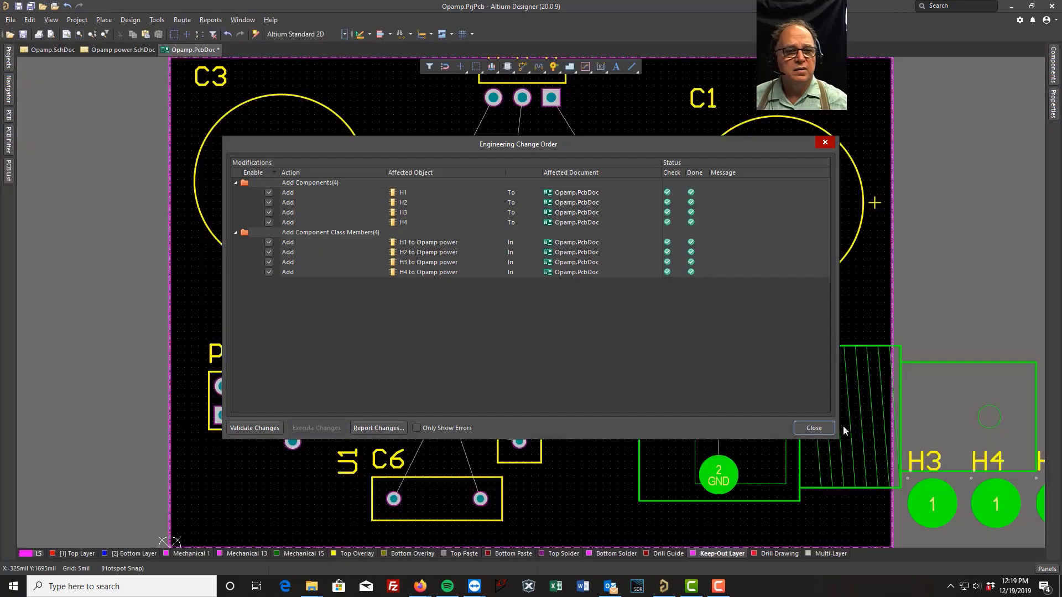
{"action": "left_click", "coordinate": [812, 428]}
Move mounting hole H1 into the board's lower-left corner, below P2
{"action": "right_click_drag", "start_coordinate": [994, 332], "coordinate": [854, 238]}
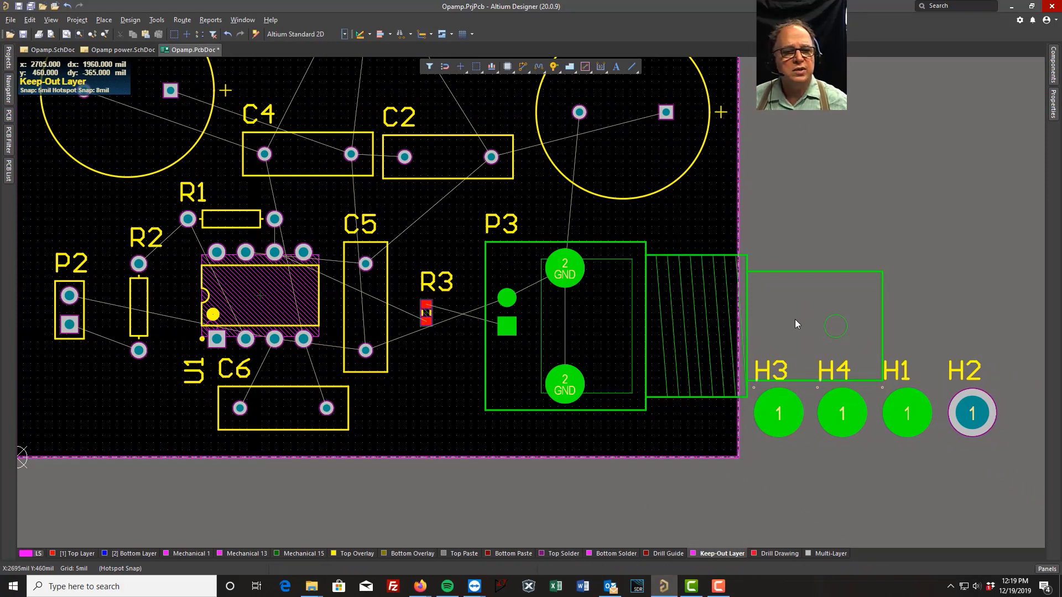
{"action": "left_click_drag", "start_coordinate": [907, 413], "coordinate": [214, 369]}
{"action": "right_click_drag", "start_coordinate": [985, 460], "coordinate": [885, 511]}
Place mounting hole H2 in the board's upper-left corner with its designator beside it, moving C3's designator to the capacitor's upper right
{"action": "left_click_drag", "start_coordinate": [1028, 373], "coordinate": [74, 245]}
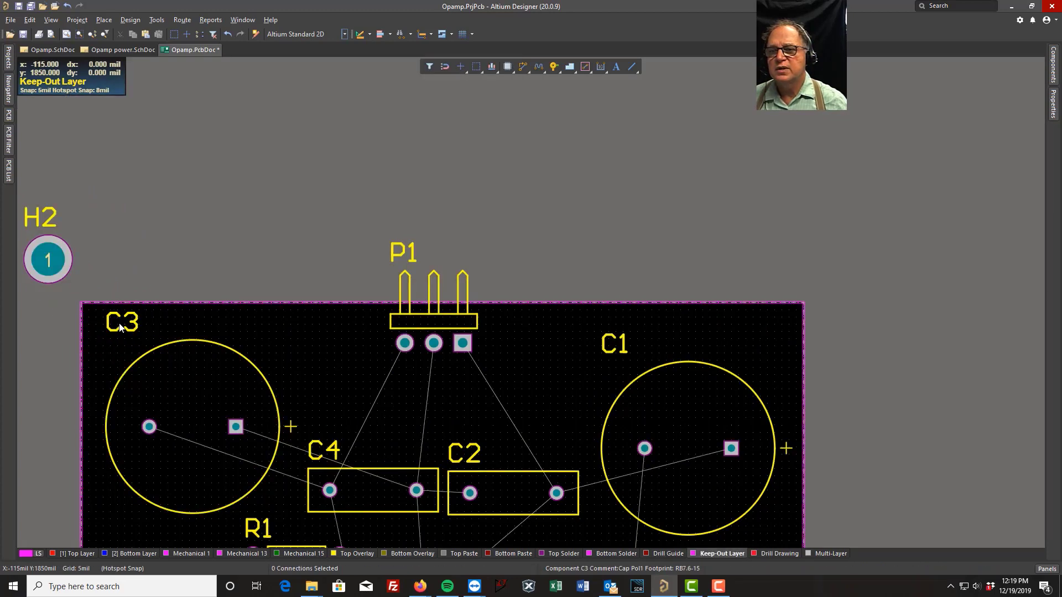
{"action": "left_click_drag", "start_coordinate": [120, 327], "coordinate": [284, 360]}
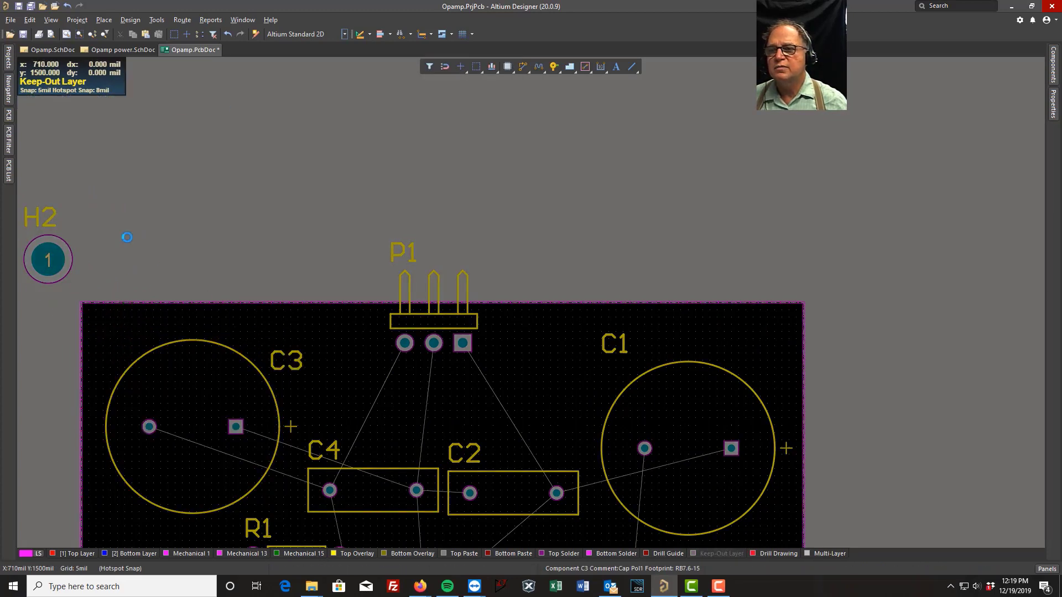
{"action": "left_click_drag", "start_coordinate": [48, 260], "coordinate": [111, 333]}
{"action": "left_click_drag", "start_coordinate": [98, 293], "coordinate": [154, 327]}
Place mounting hole H3 in the board's upper-right corner above C1 and move its designator to the left of the hole
{"action": "scroll", "coordinate": [852, 159], "scroll_direction": "down", "scroll_amount": 10}
{"action": "scroll", "coordinate": [851, 160], "scroll_direction": "right", "scroll_amount": 10, "text": "shift"}
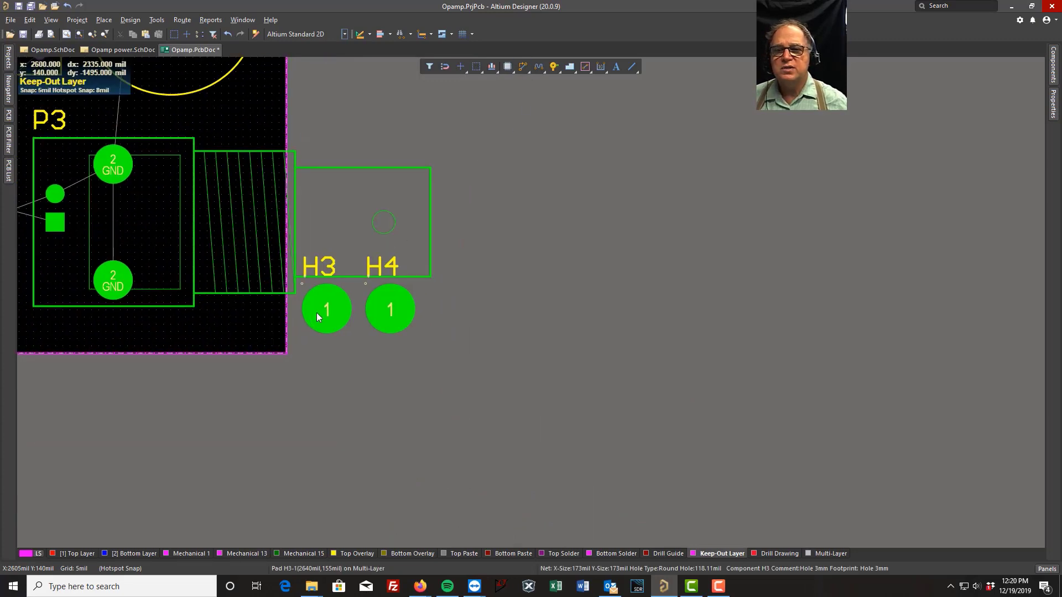
{"action": "left_click_drag", "start_coordinate": [326, 308], "coordinate": [251, 196]}
{"action": "scroll", "coordinate": [296, 260], "scroll_direction": "up", "scroll_amount": 5}
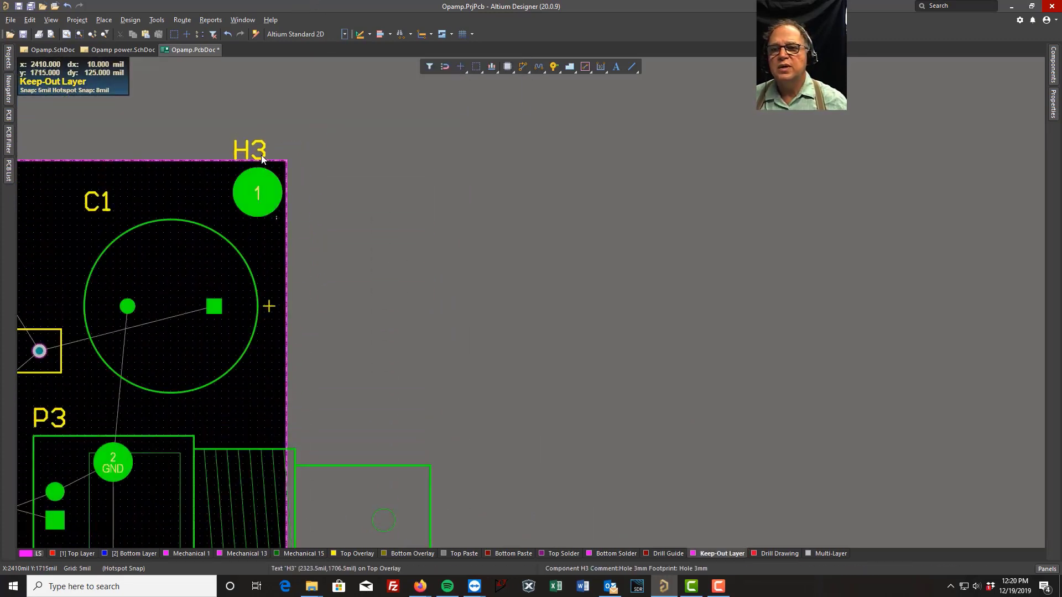
{"action": "left_click_drag", "start_coordinate": [261, 155], "coordinate": [226, 192]}
Place mounting hole H4 in the board's lower-right corner below P3, move its designator to the hole's left, and save the PCB
{"action": "scroll", "coordinate": [535, 237], "scroll_direction": "down", "scroll_amount": 5}
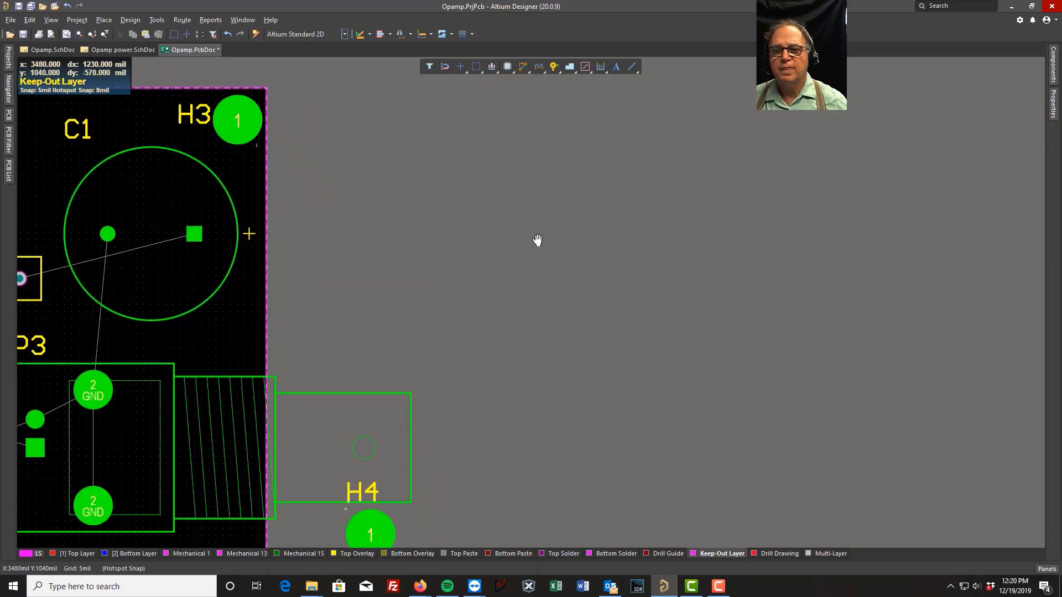
{"action": "left_click_drag", "start_coordinate": [385, 340], "coordinate": [251, 339]}
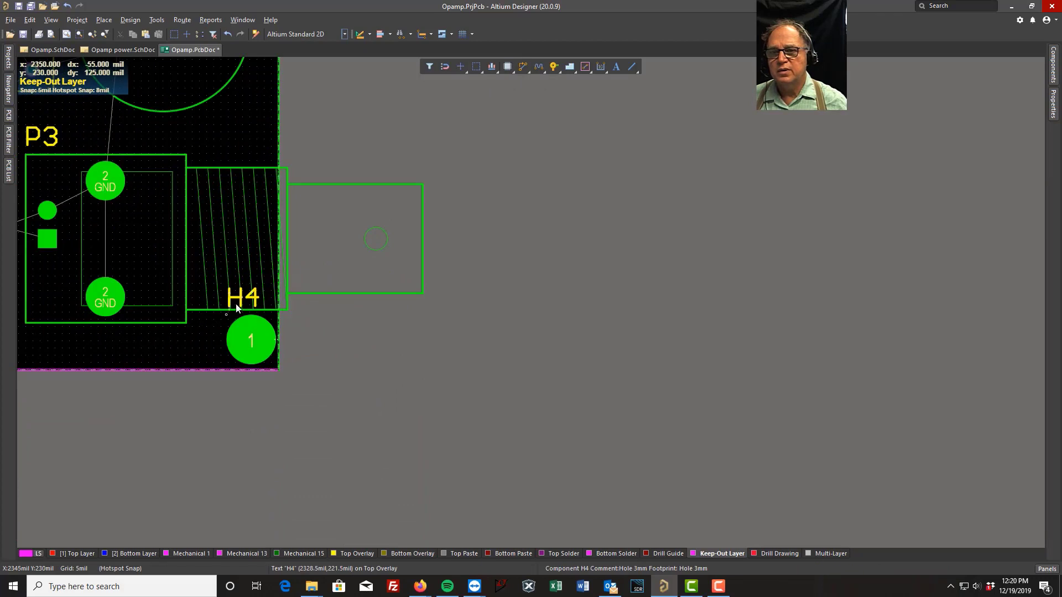
{"action": "left_click_drag", "start_coordinate": [248, 298], "coordinate": [105, 297]}
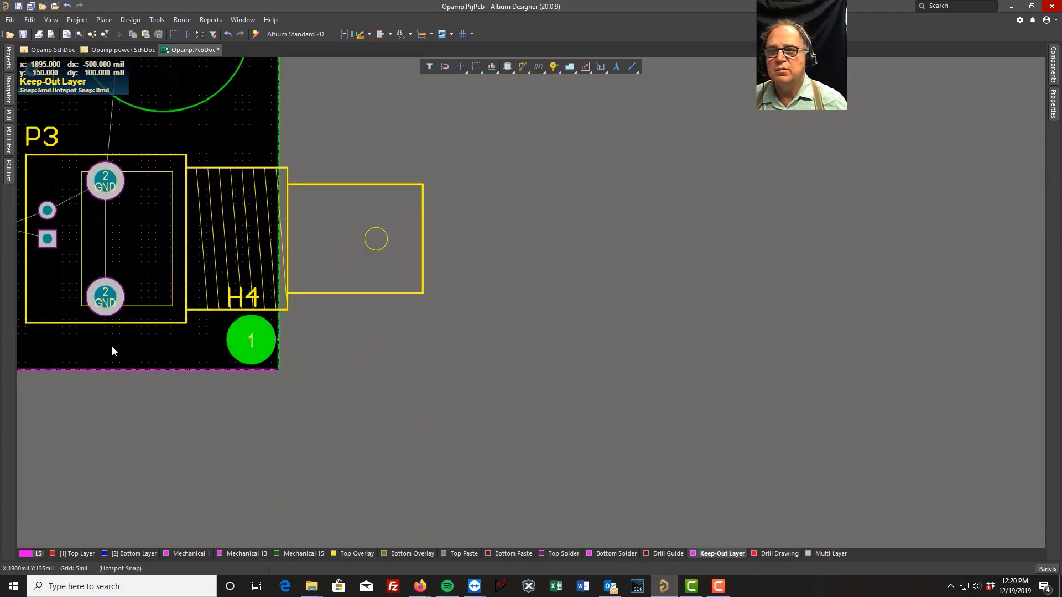
{"action": "left_click_drag", "start_coordinate": [238, 341], "coordinate": [259, 416]}
{"action": "left_click_drag", "start_coordinate": [237, 382], "coordinate": [204, 431]}
{"action": "left_click_drag", "start_coordinate": [266, 424], "coordinate": [251, 342]}
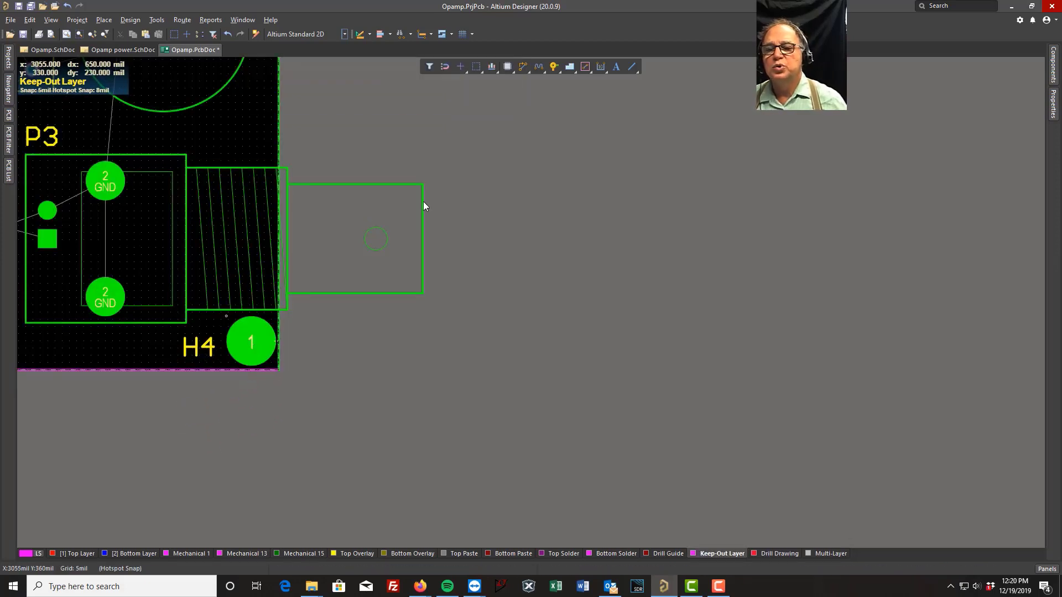
{"action": "left_click", "coordinate": [19, 7]}
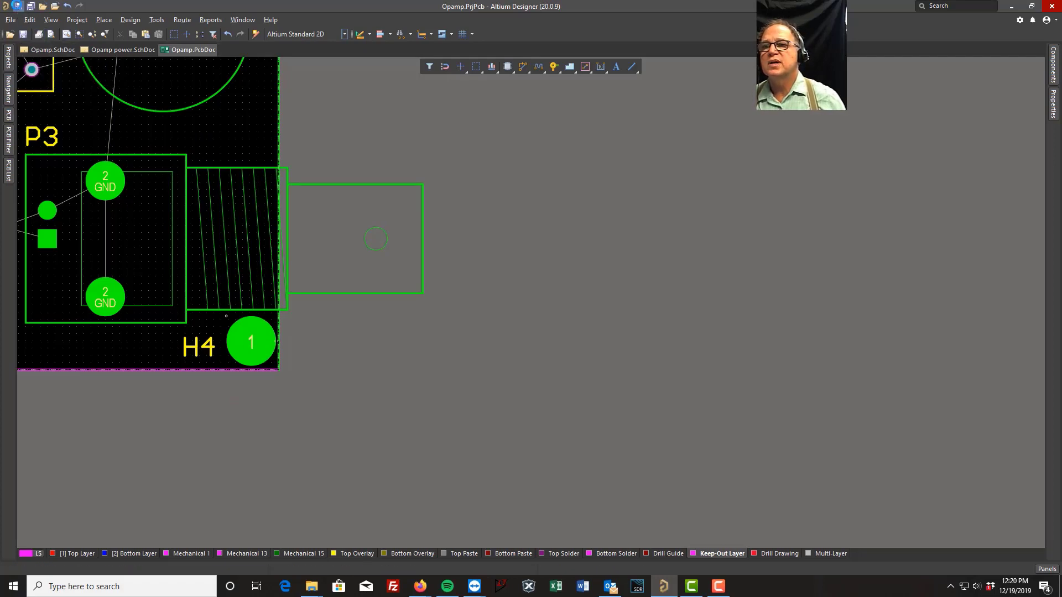
Fit the whole board in view and reset the error markers
{"action": "left_click", "coordinate": [67, 34]}
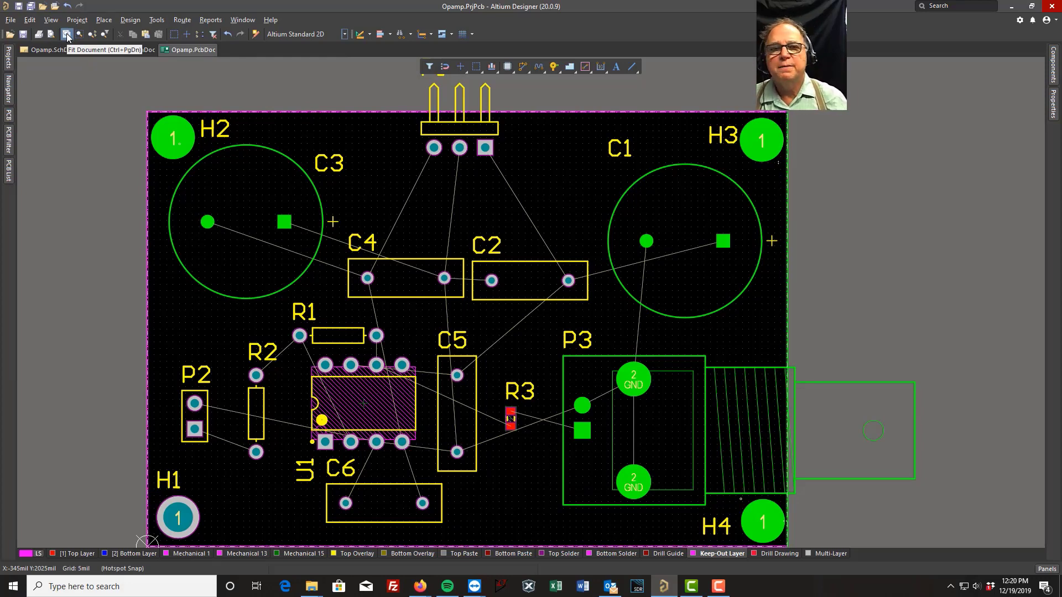
{"action": "left_click", "coordinate": [131, 20]}
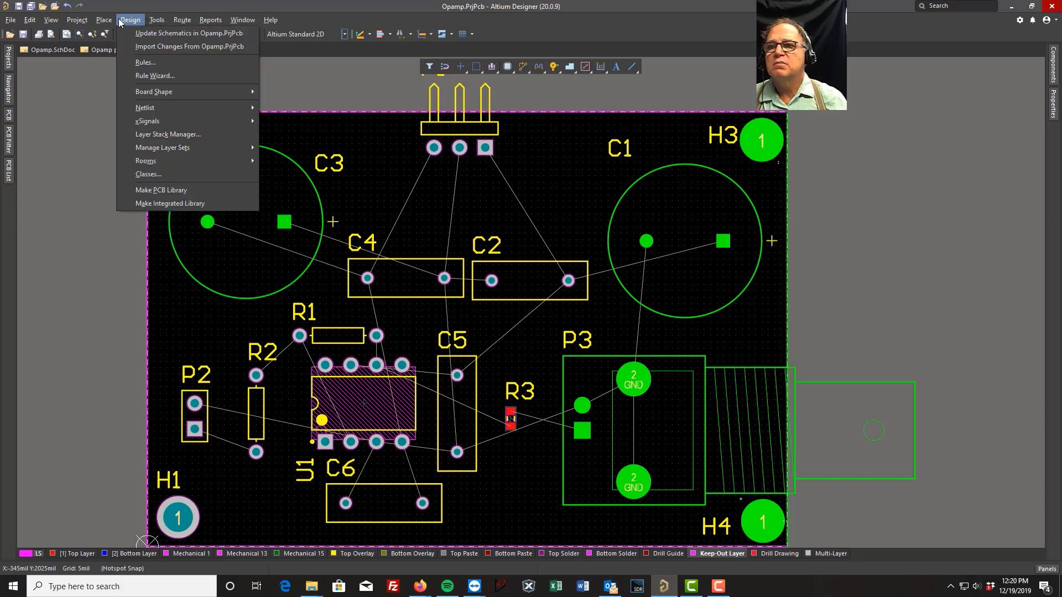
{"action": "mouse_move", "coordinate": [155, 21]}
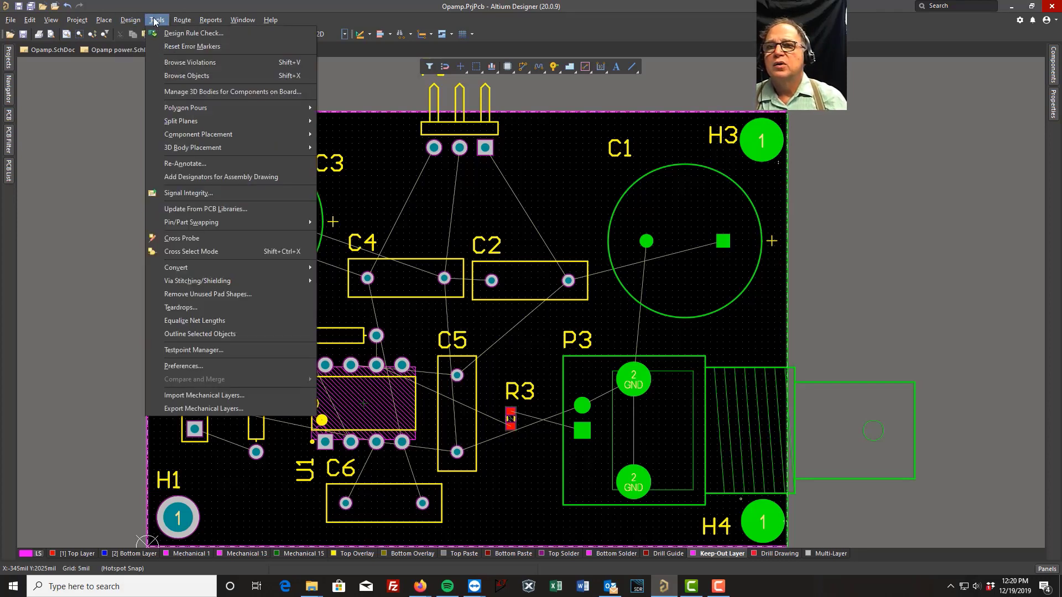
{"action": "left_click", "coordinate": [183, 48]}
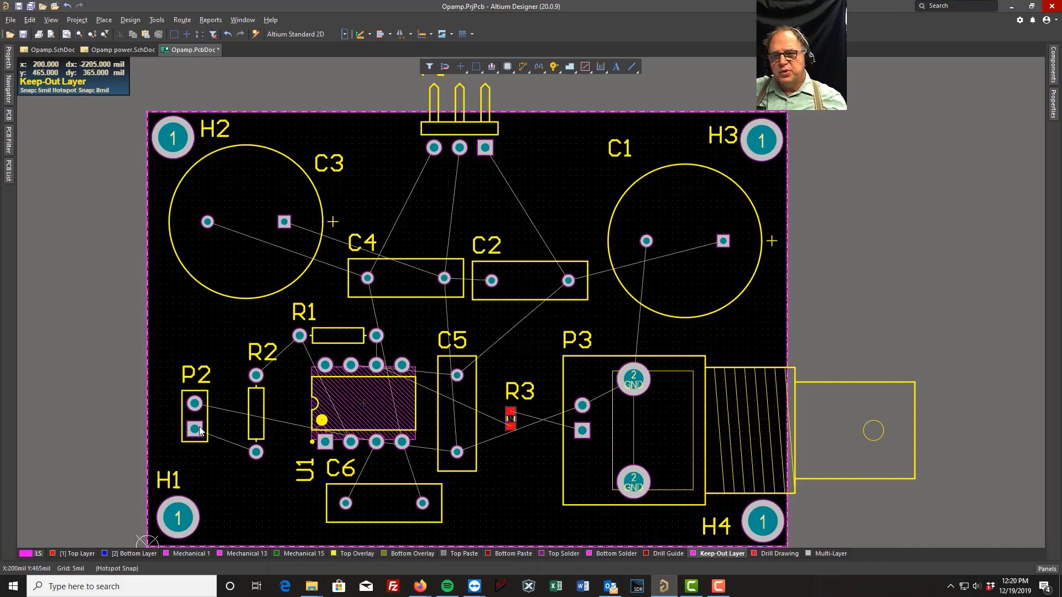
Move header P2 closer to the board's left edge and make its Input comment visible
{"action": "left_click_drag", "start_coordinate": [192, 425], "coordinate": [170, 406]}
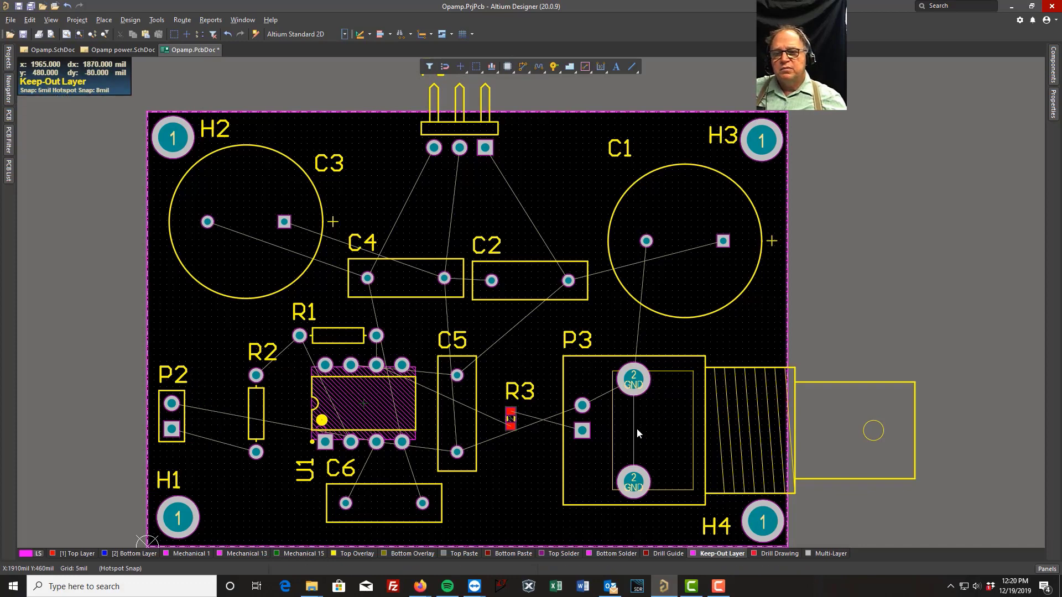
{"action": "left_click", "coordinate": [174, 416]}
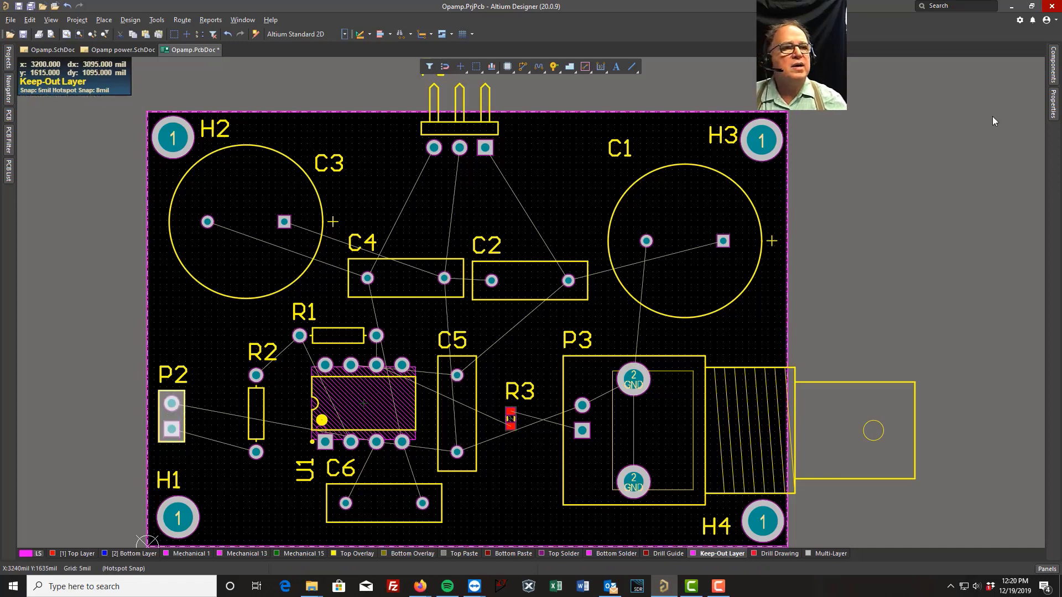
{"action": "left_click", "coordinate": [1053, 105]}
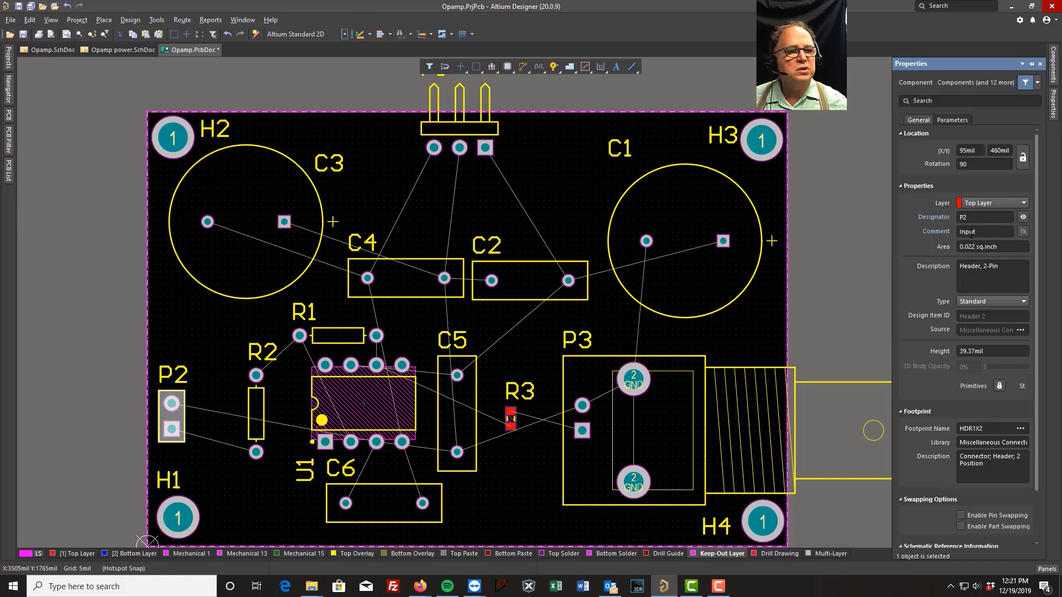
{"action": "left_click", "coordinate": [1023, 232]}
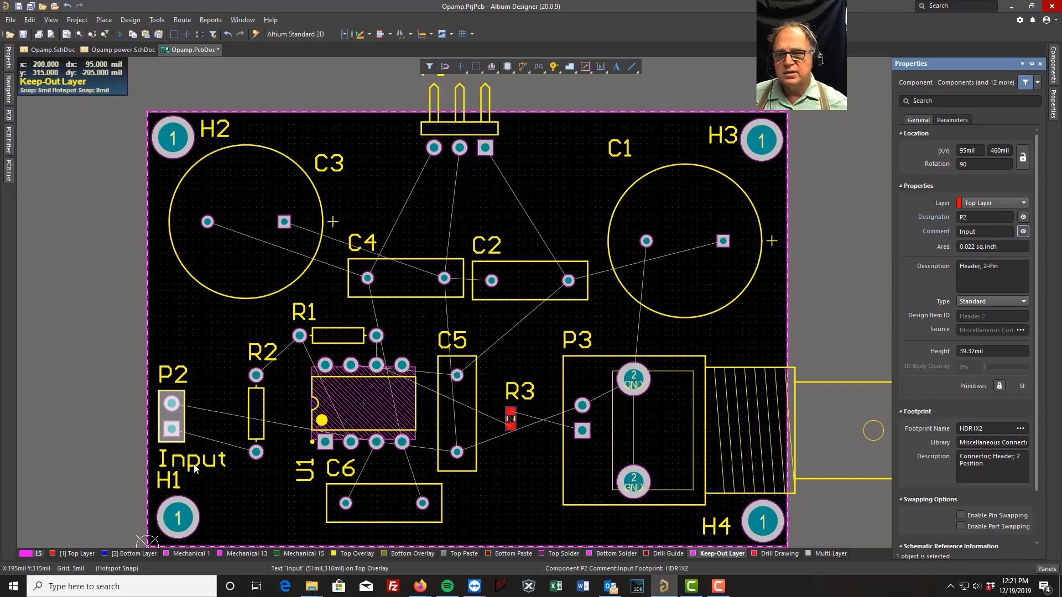
Rotate the Input comment to vertical and place it between P2 and R2
{"action": "left_click_drag", "start_coordinate": [175, 453], "coordinate": [207, 413]}
{"action": "key", "text": "space"}
{"action": "left_click", "coordinate": [238, 490]}
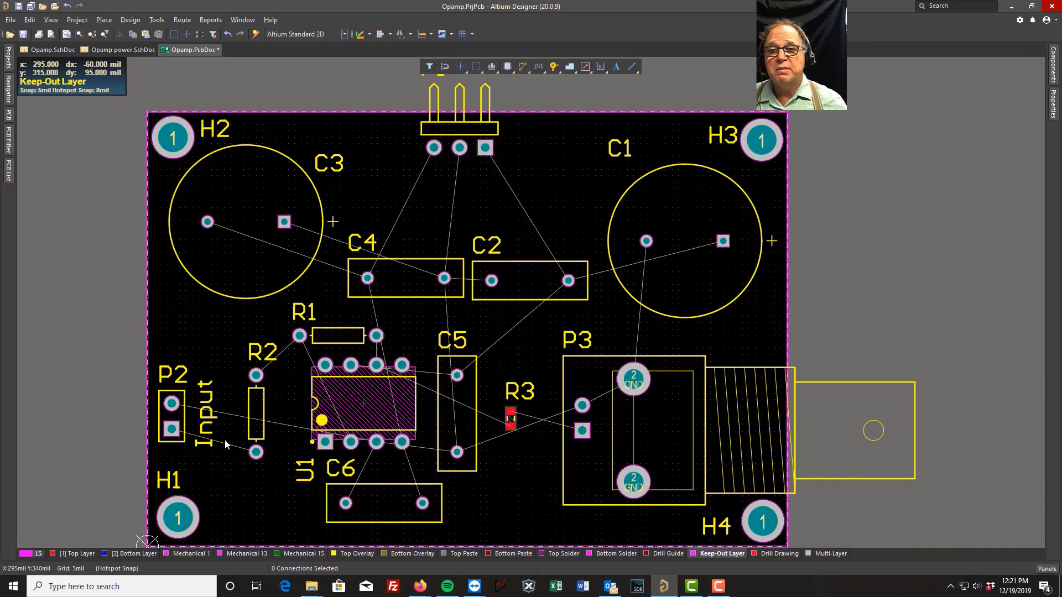
Start a text string on the Top Overlay that reads as the owner's first name in possessive form followed by "Board"
{"action": "left_click", "coordinate": [346, 553]}
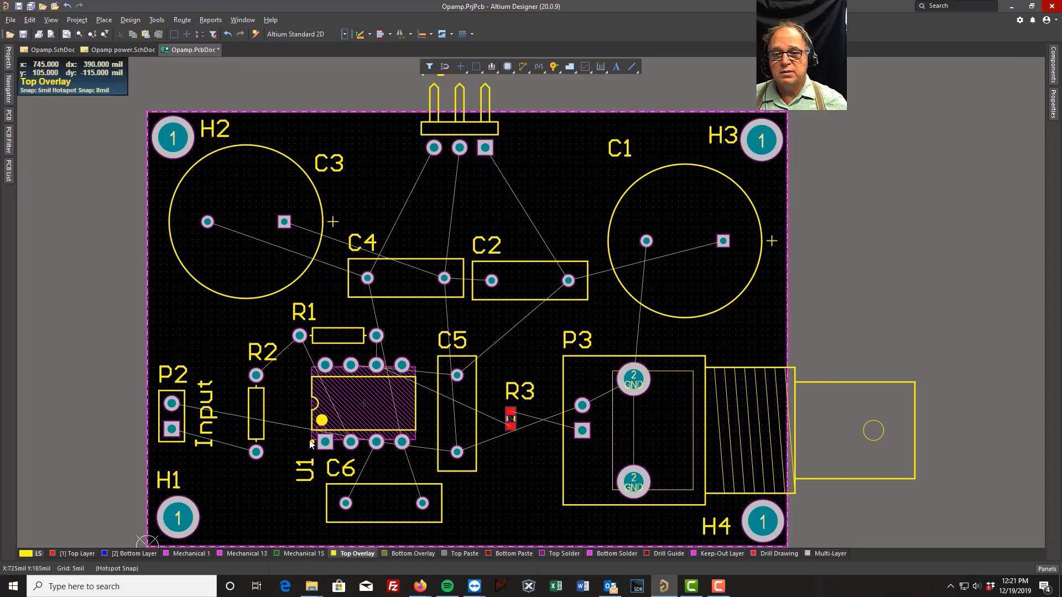
{"action": "left_click", "coordinate": [103, 20]}
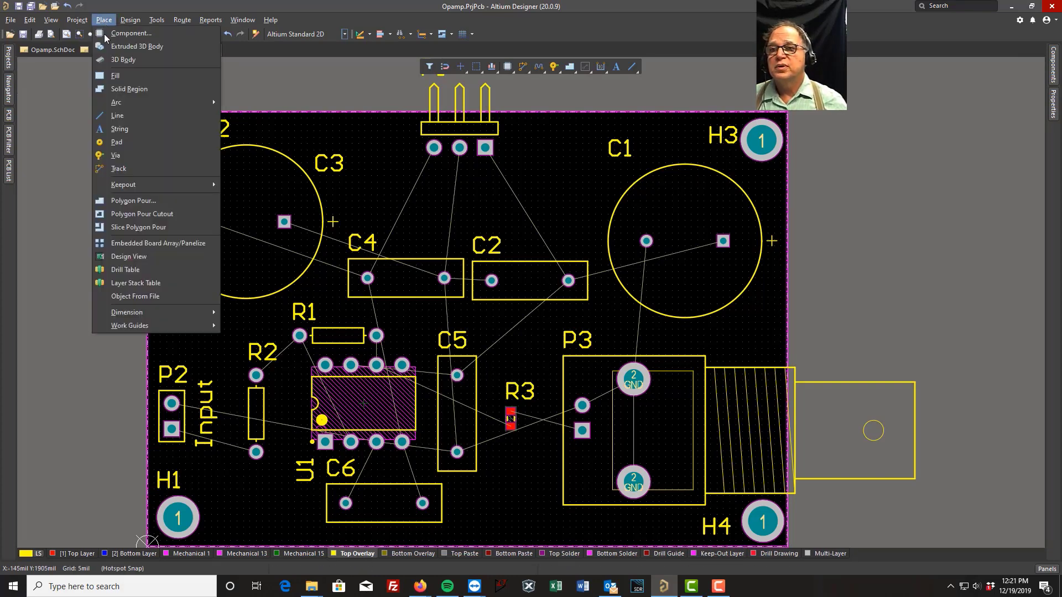
{"action": "left_click", "coordinate": [121, 129]}
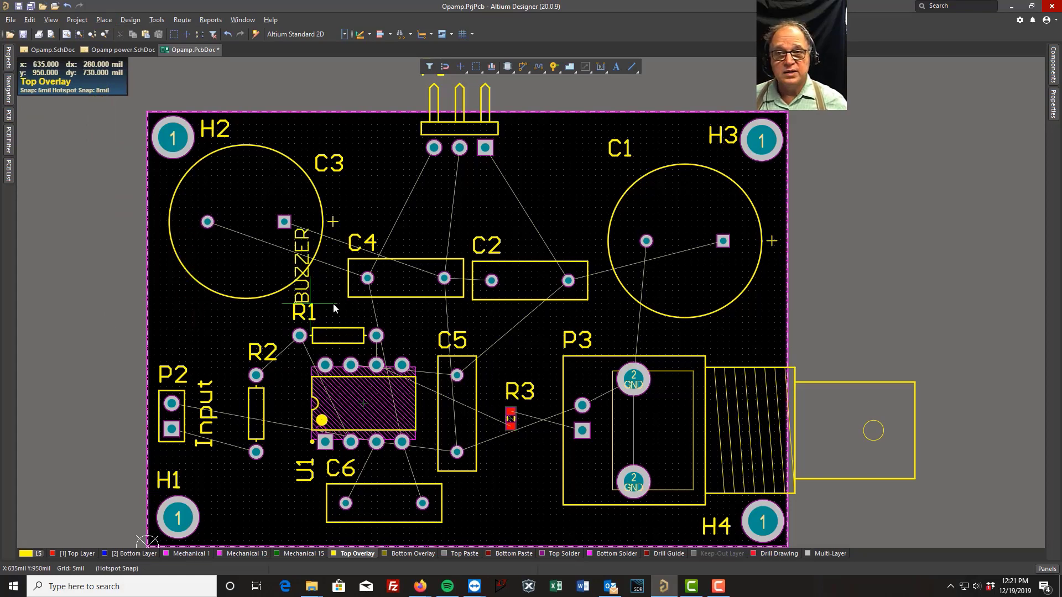
{"action": "key", "text": "Tab"}
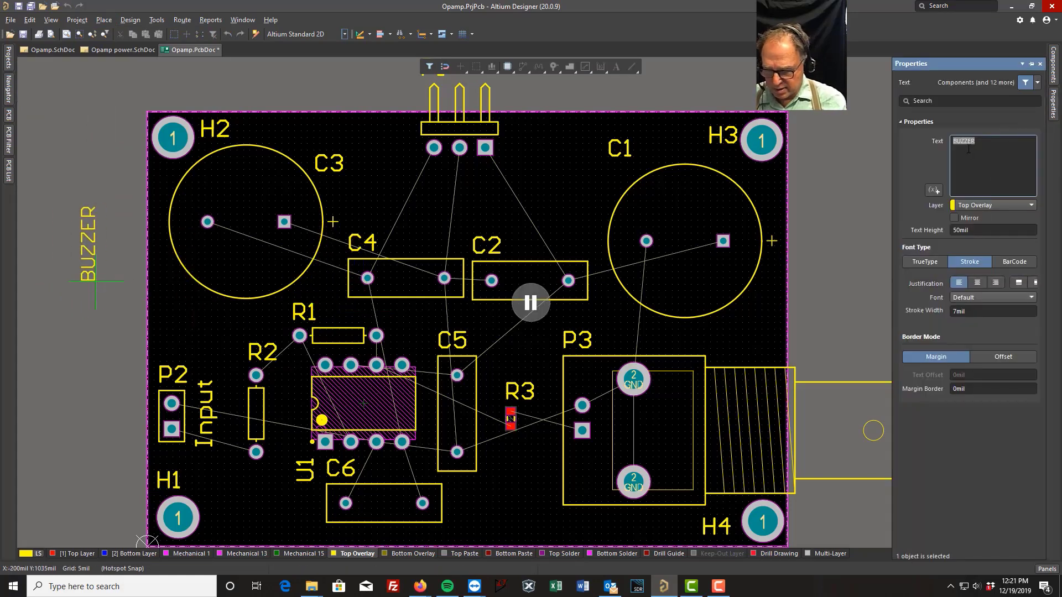
{"action": "type", "text": "M"}
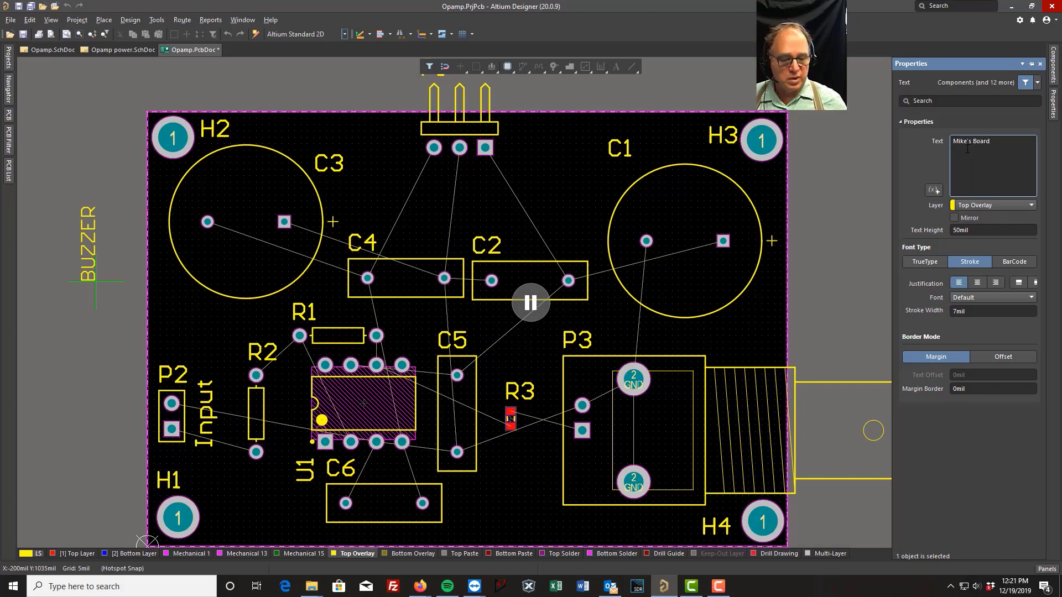
{"action": "type", "text": "ike's Board"}
Place the board title horizontally between the three-pin header and capacitors C4 and C2, and save the PCB
{"action": "key", "text": "space"}
{"action": "left_click_drag", "start_coordinate": [66, 263], "coordinate": [390, 197]}
{"action": "key", "text": "space"}
{"action": "key", "text": "space"}
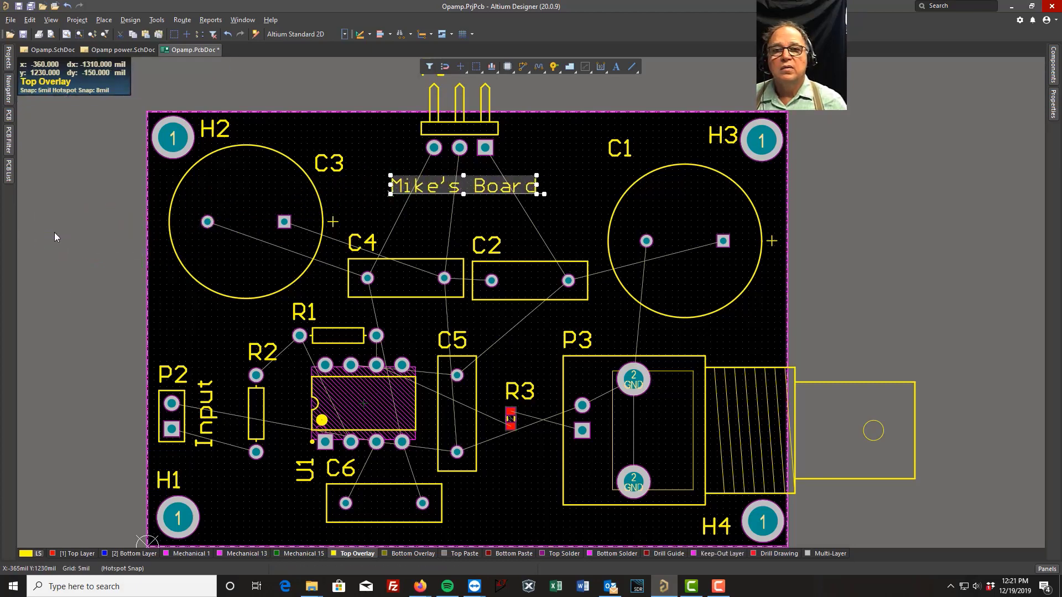
{"action": "left_click", "coordinate": [18, 7]}
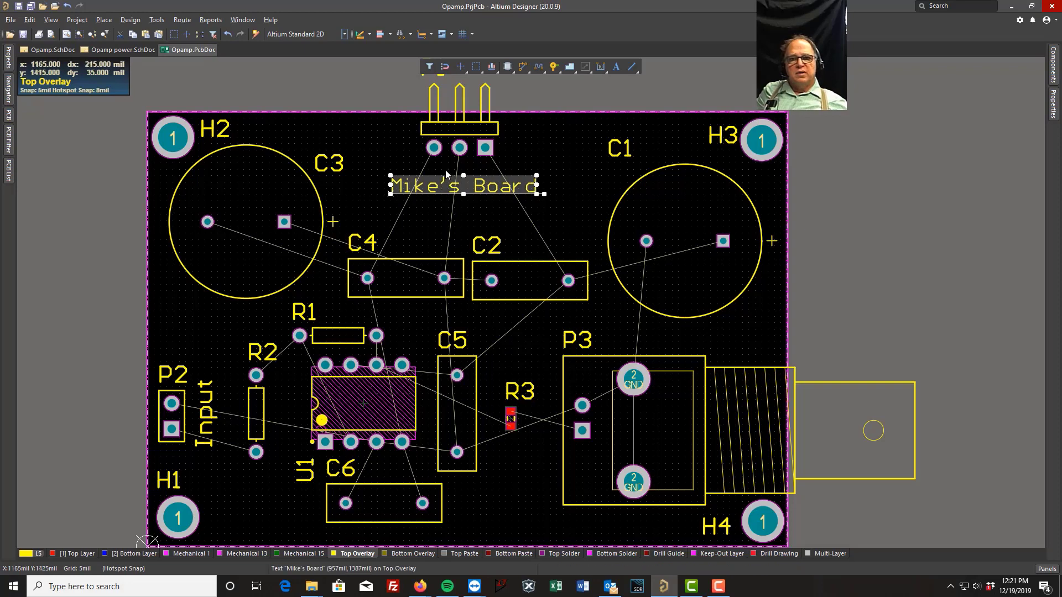
{"action": "left_click_drag", "start_coordinate": [445, 185], "coordinate": [390, 215]}
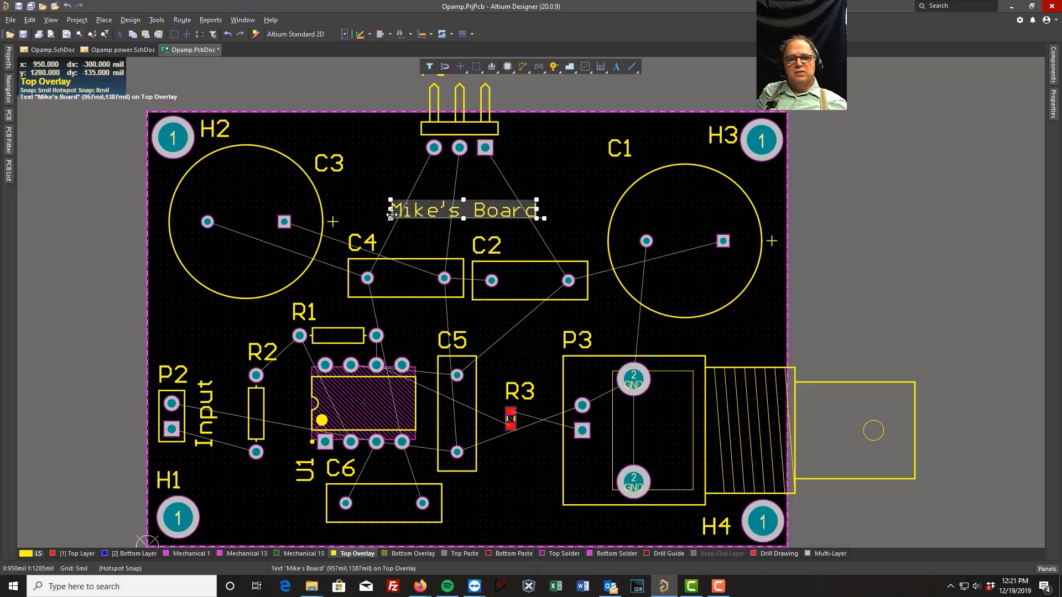
Make the Power comment of three-pin header P1 visible and save all documents
{"action": "left_click", "coordinate": [476, 142]}
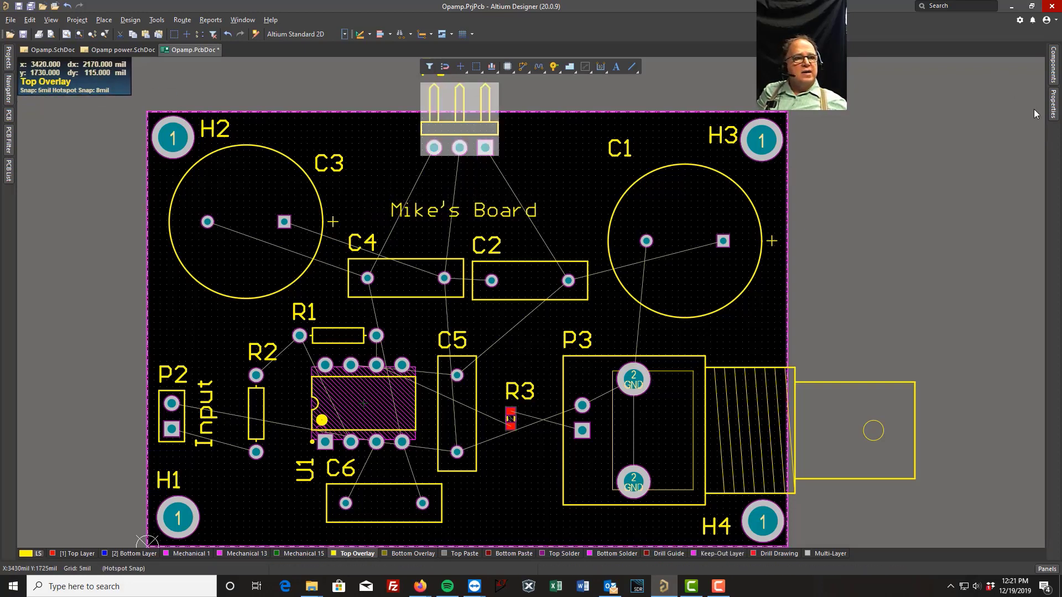
{"action": "left_click", "coordinate": [1052, 103]}
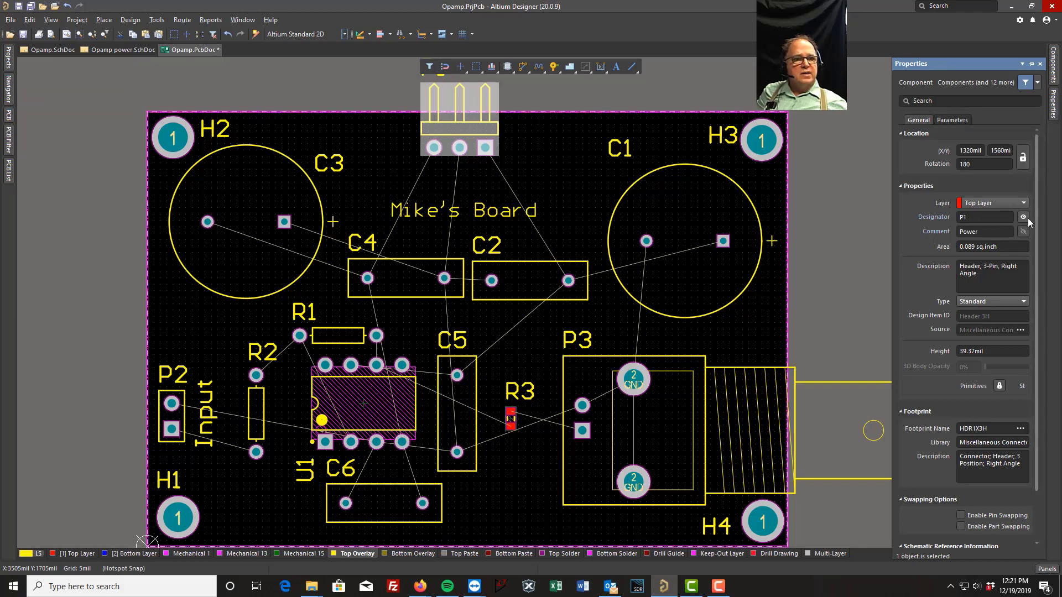
{"action": "left_click", "coordinate": [1023, 231]}
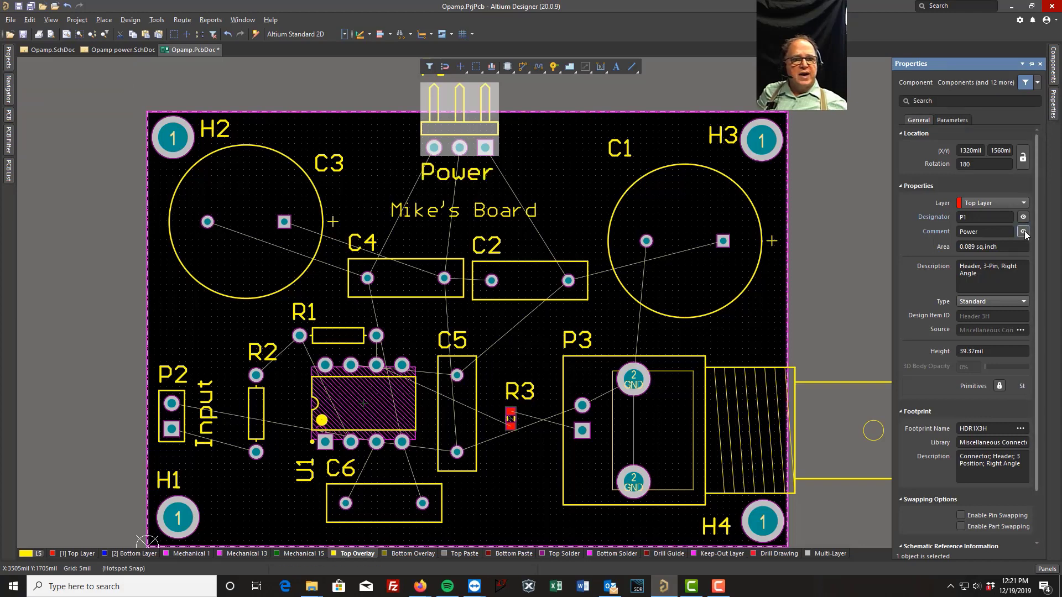
{"action": "left_click", "coordinate": [539, 157]}
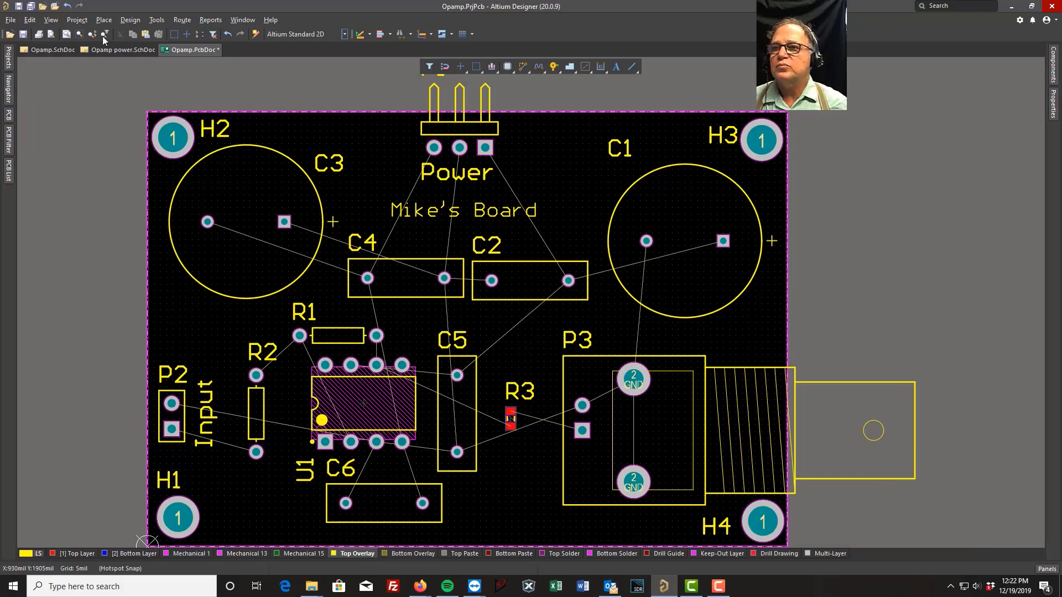
{"action": "left_click", "coordinate": [11, 20]}
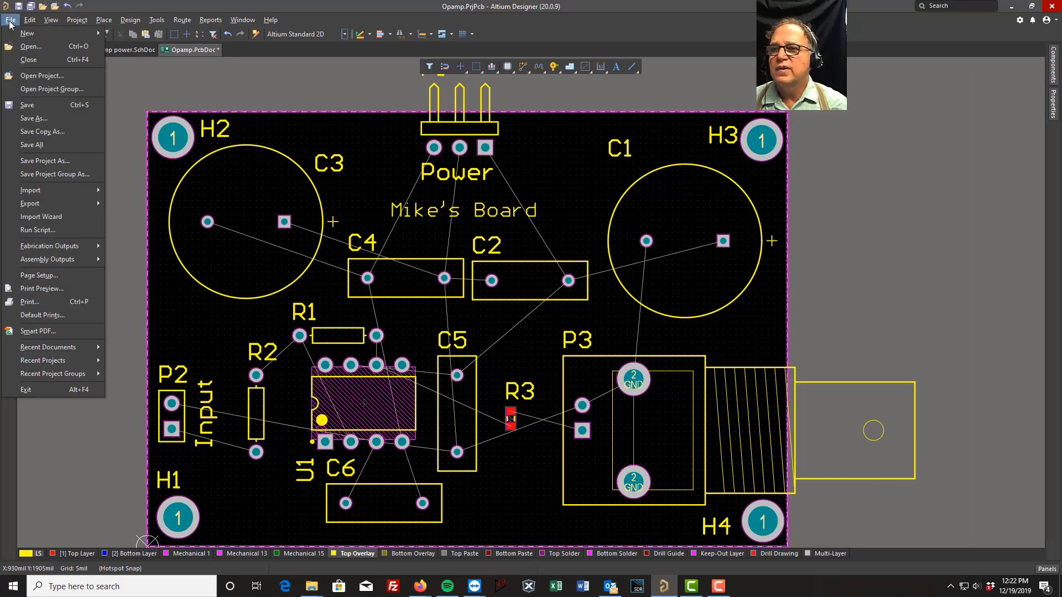
{"action": "left_click", "coordinate": [37, 146]}
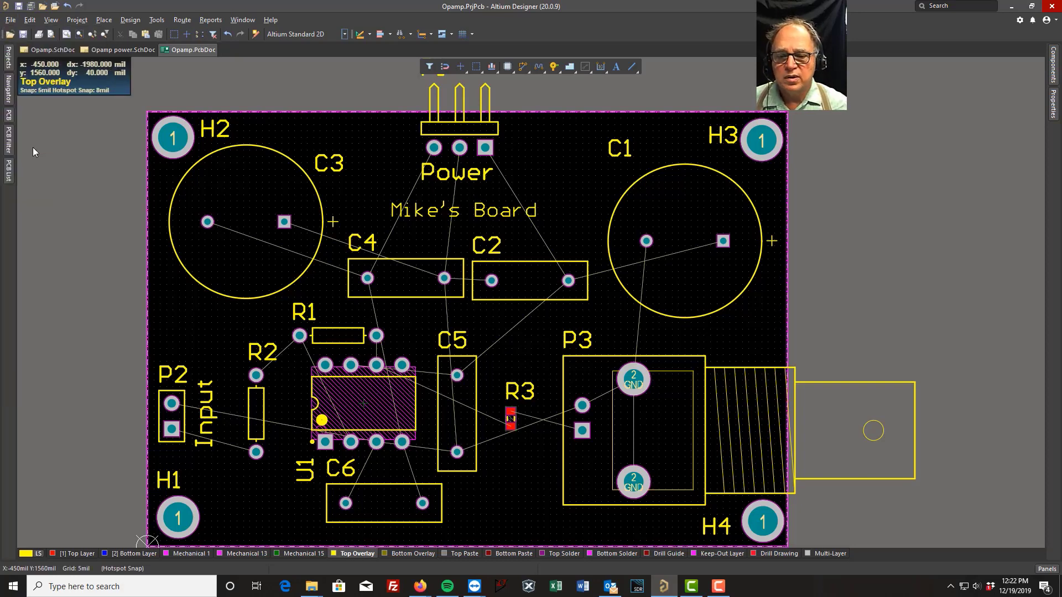